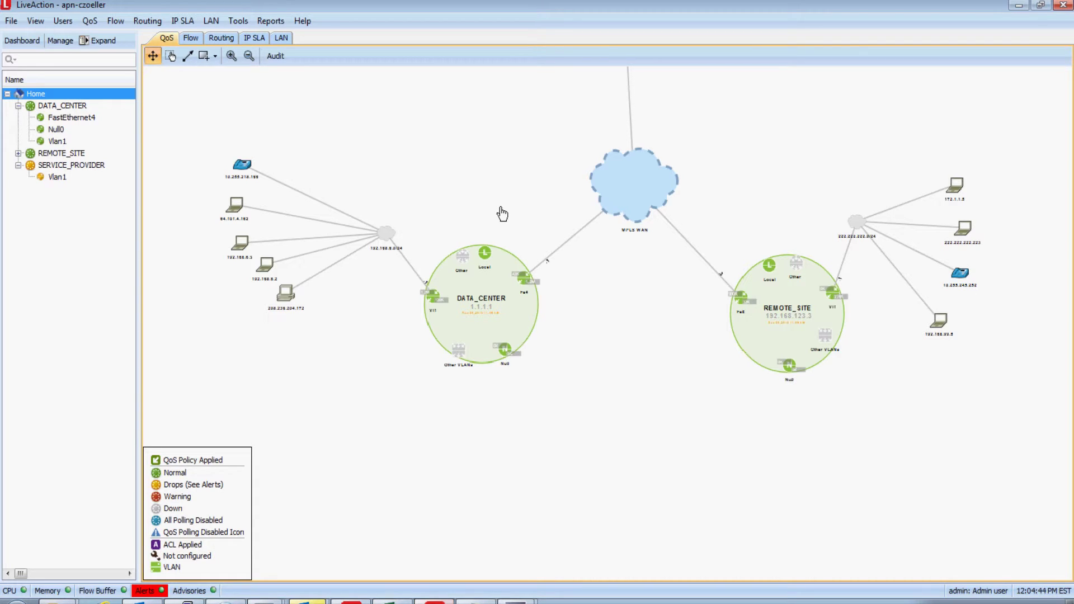
Select the DATA_CENTER and REMOTE_SITE sites, nudge the MPLS WAN cloud lower, and zoom the map.
left_click(515, 321)
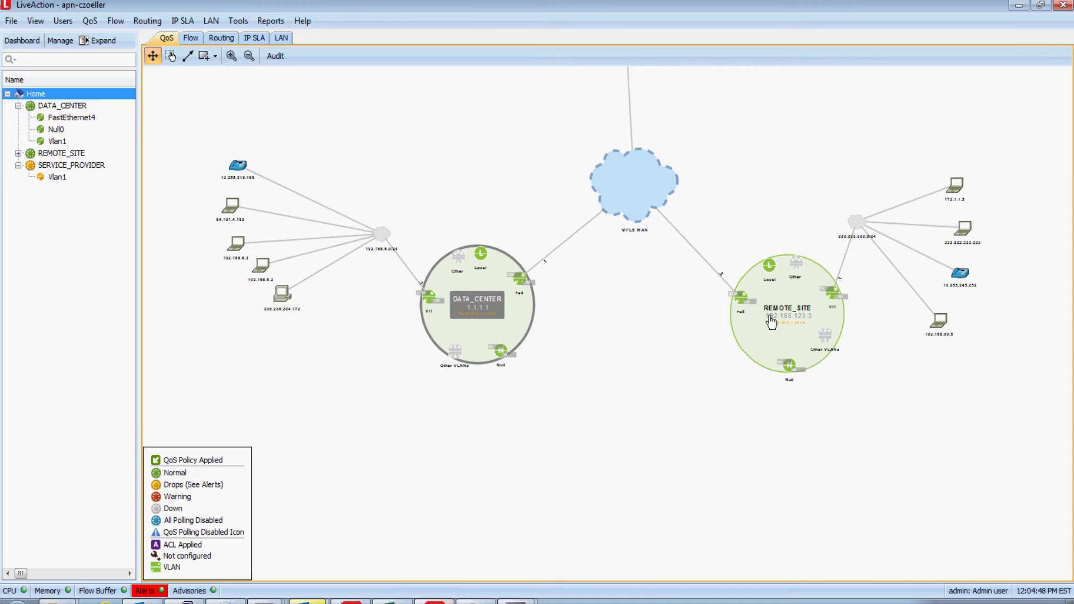
left_click(791, 340)
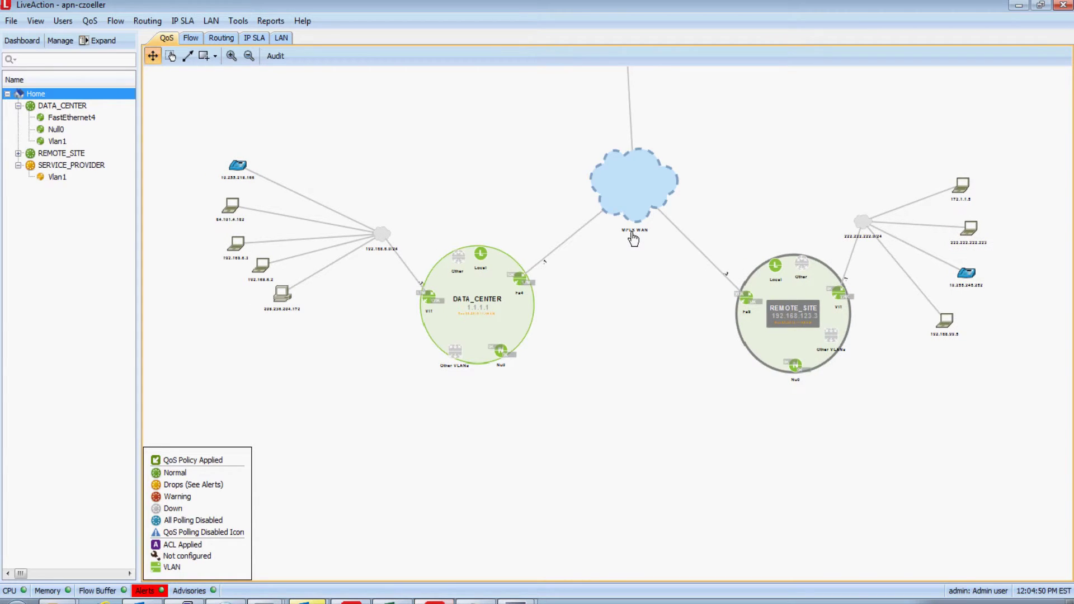
left_click_drag(627, 205, 627, 211)
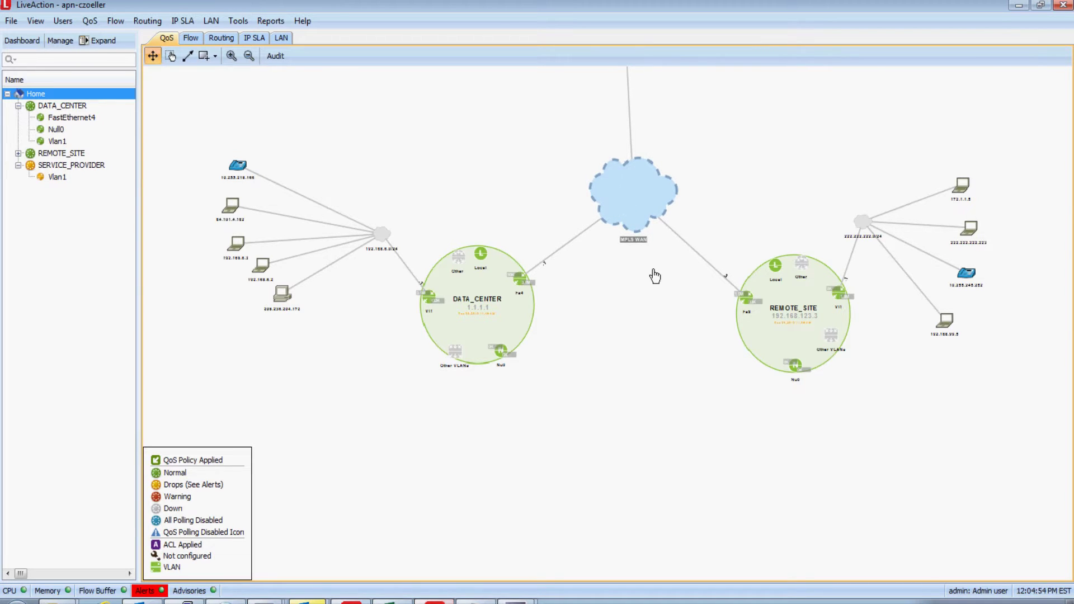
scroll(651, 275, "up", 2)
scroll(656, 280, "up", 3)
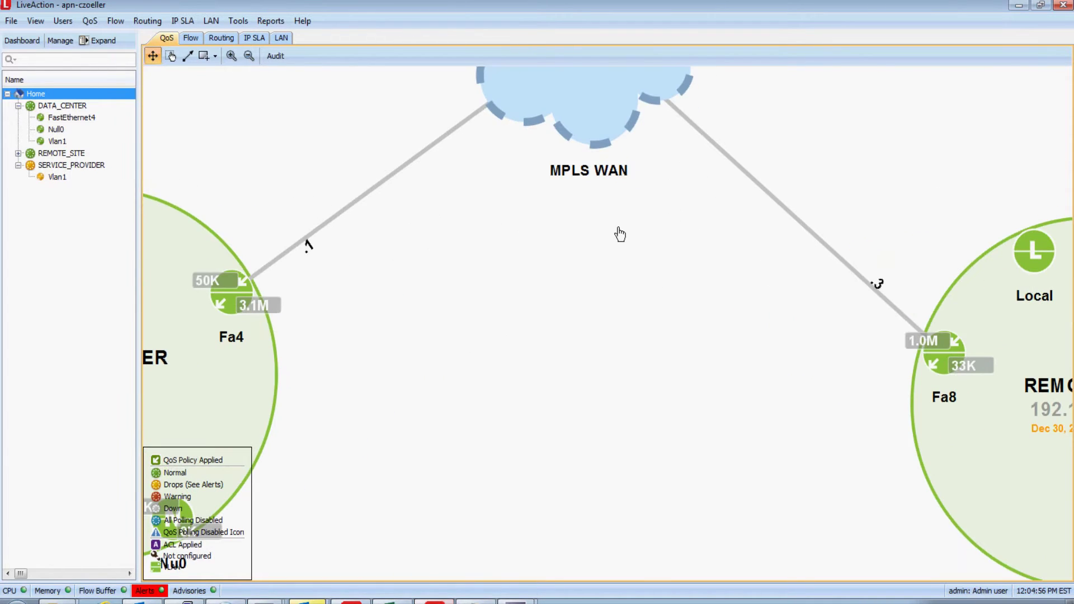
scroll(624, 241, "down", 5)
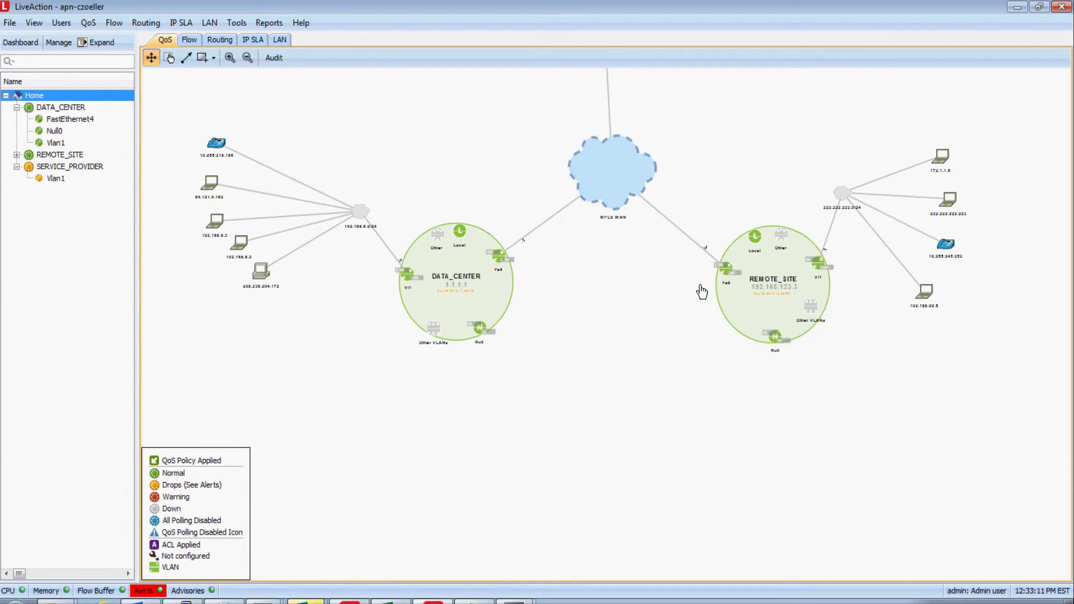
Start a template policy for REMOTE_SITE's Fa8 with Output direction and advanced templates.
right_click(725, 281)
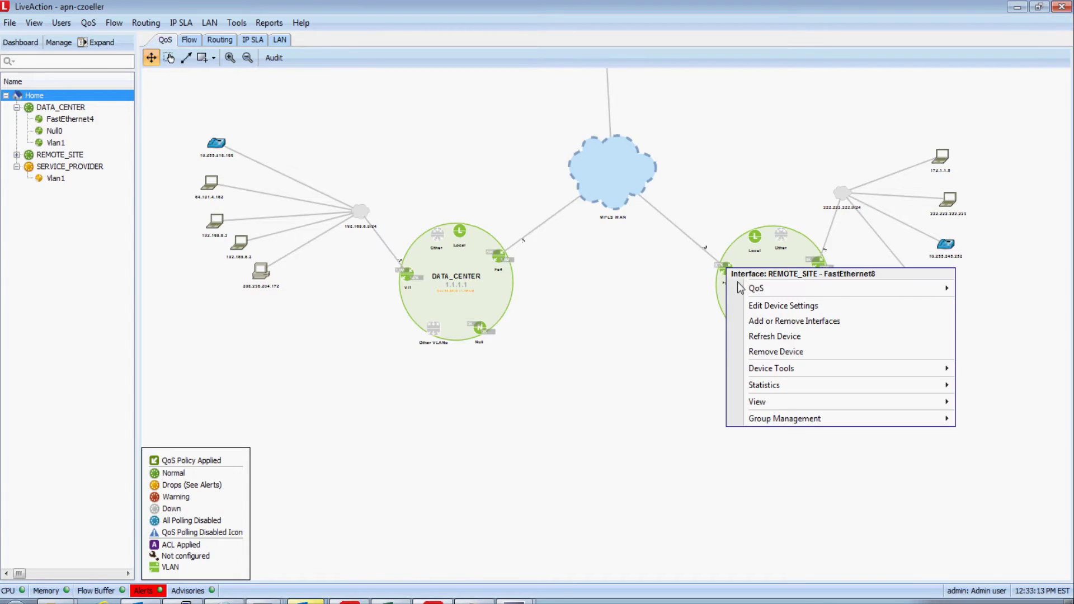
mouse_move(756, 288)
left_click(666, 307)
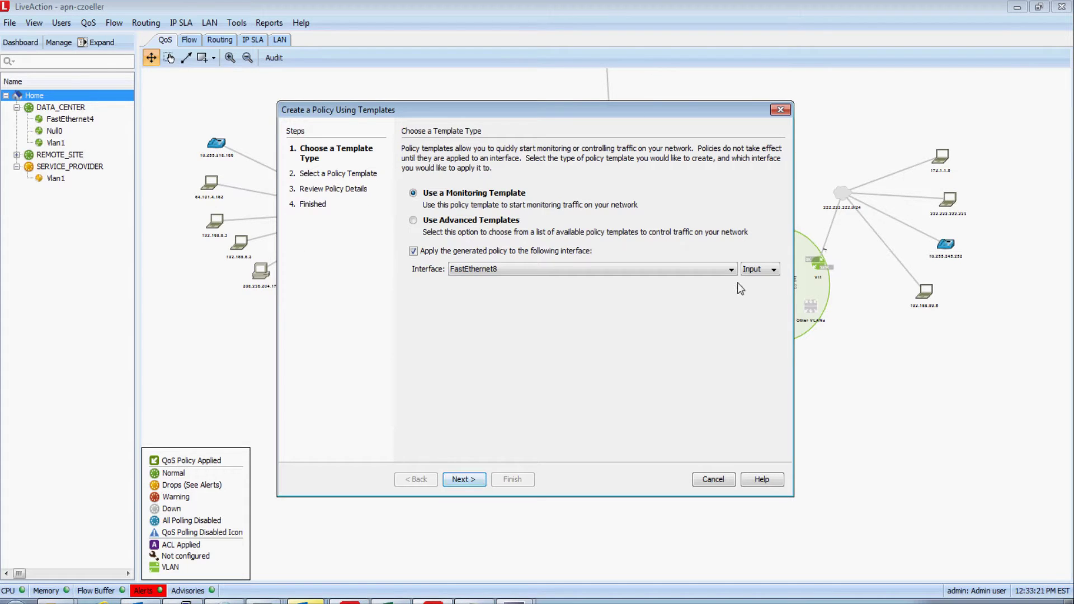
left_click(762, 270)
left_click(759, 294)
left_click(414, 220)
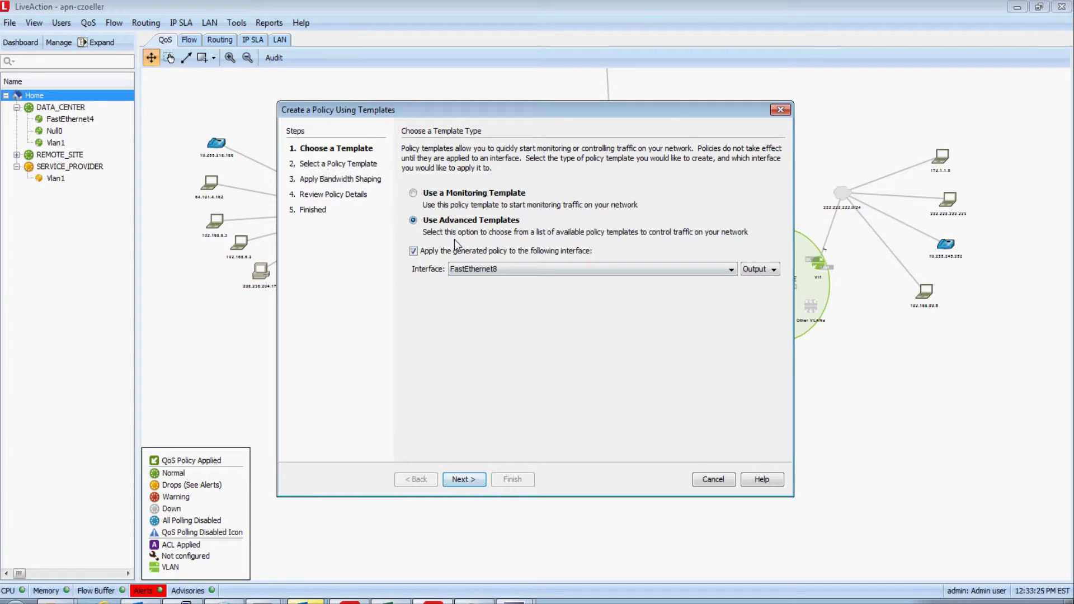
left_click(466, 481)
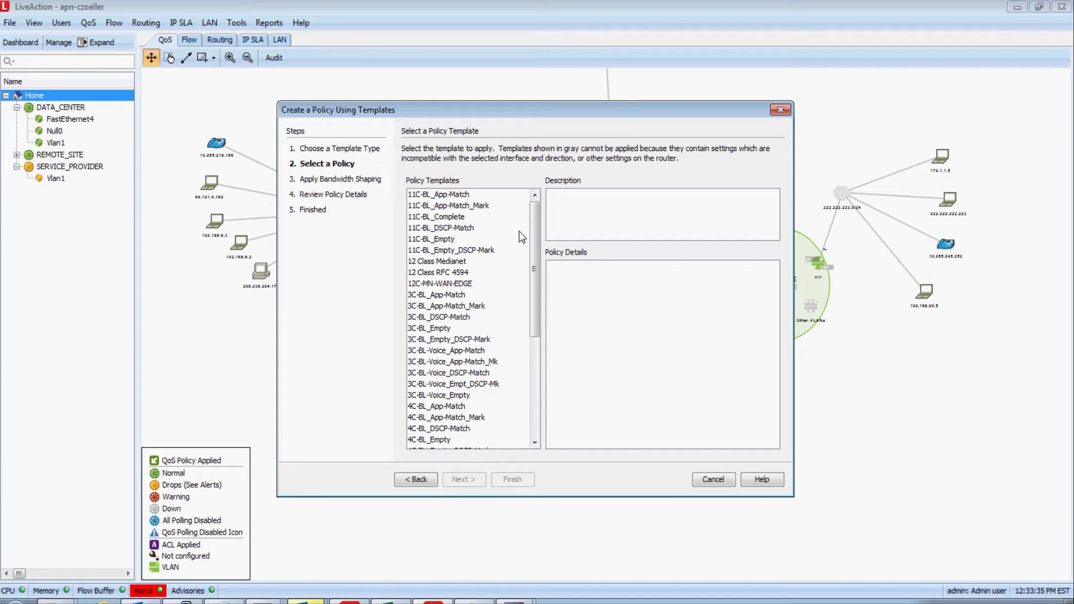
Preview several advanced templates, then choose 4C-MN-WAN-EDGE and continue to bandwidth shaping.
left_click(461, 217)
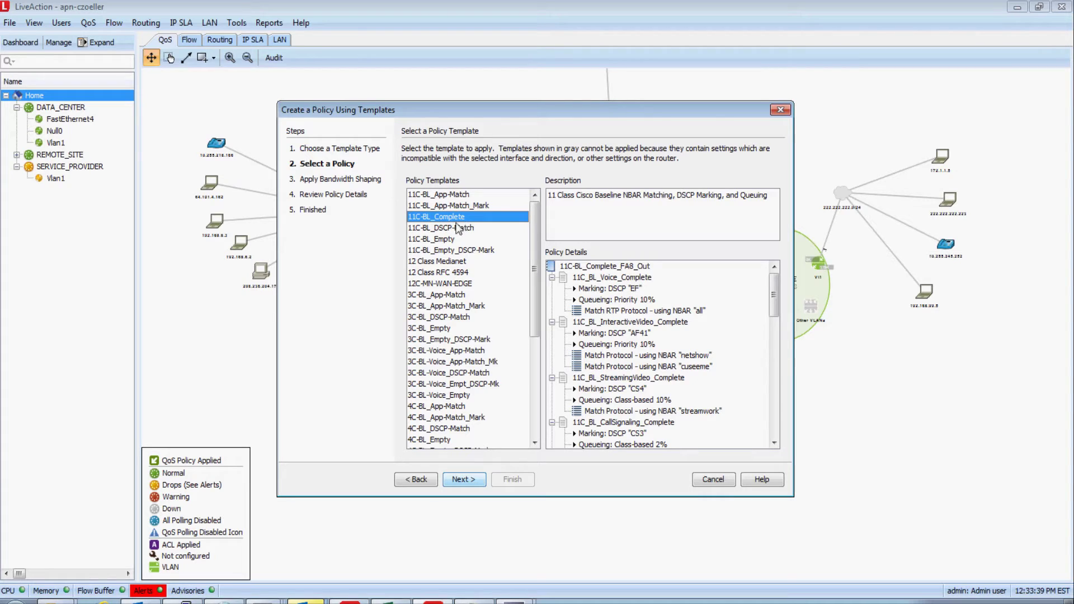
left_click(447, 261)
left_click_drag(533, 322, 533, 409)
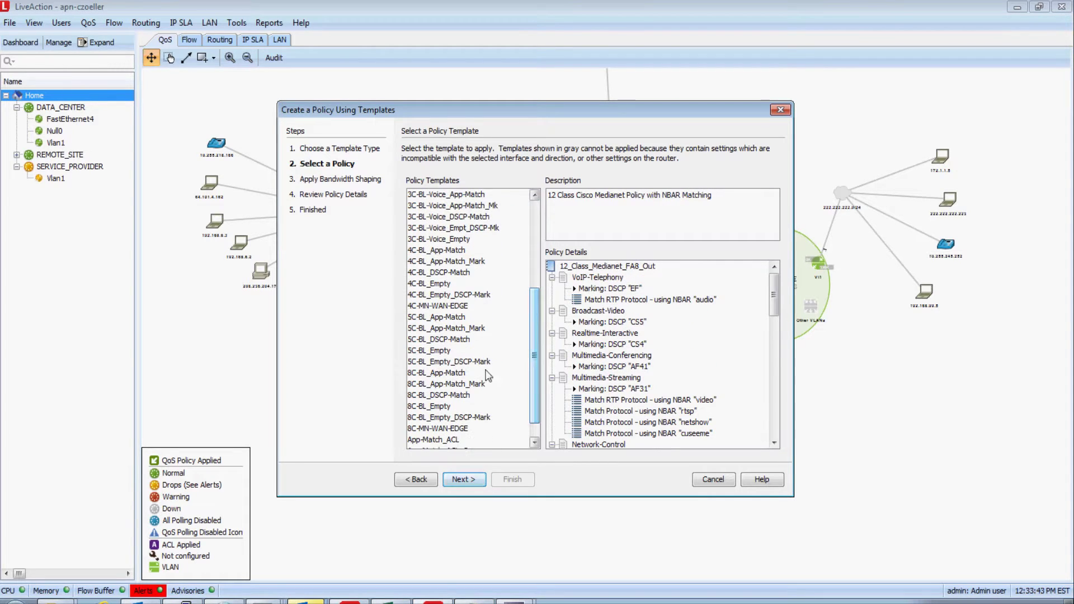
left_click(426, 229)
left_click(427, 217)
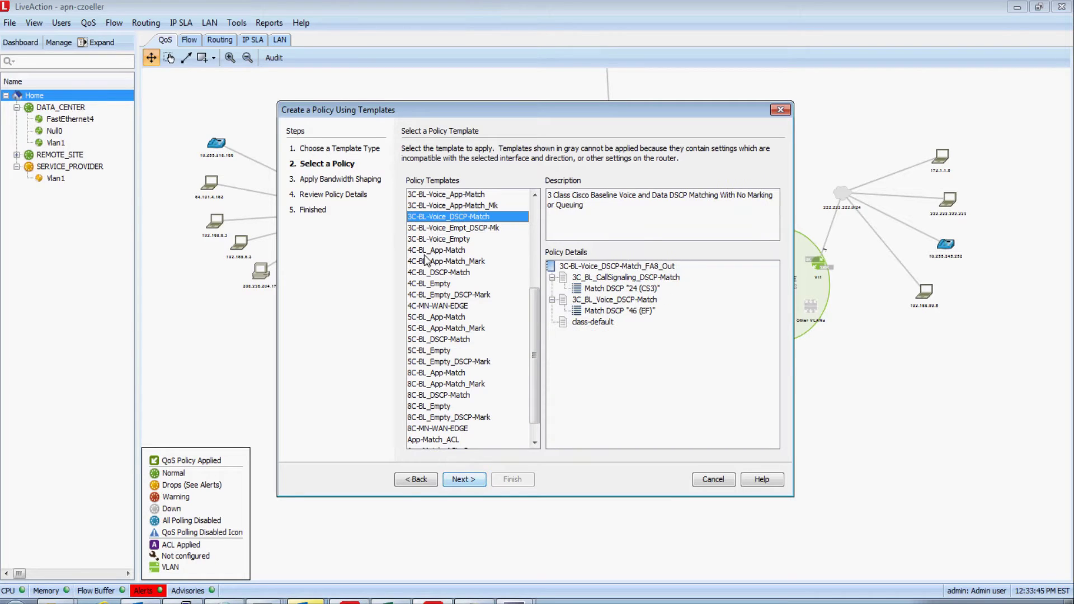
left_click(434, 295)
left_click(439, 306)
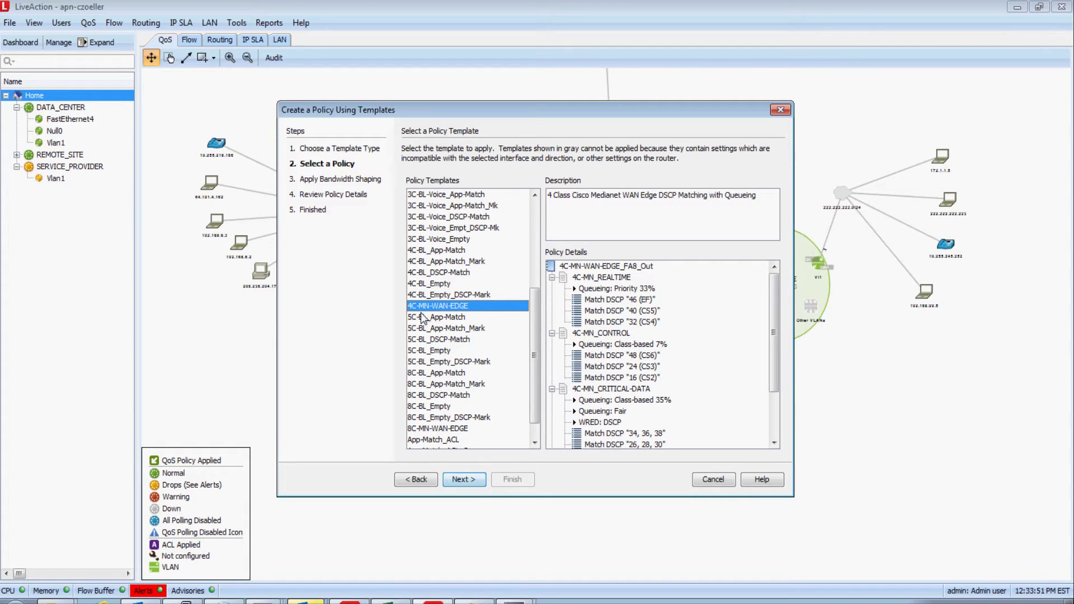
left_click(462, 479)
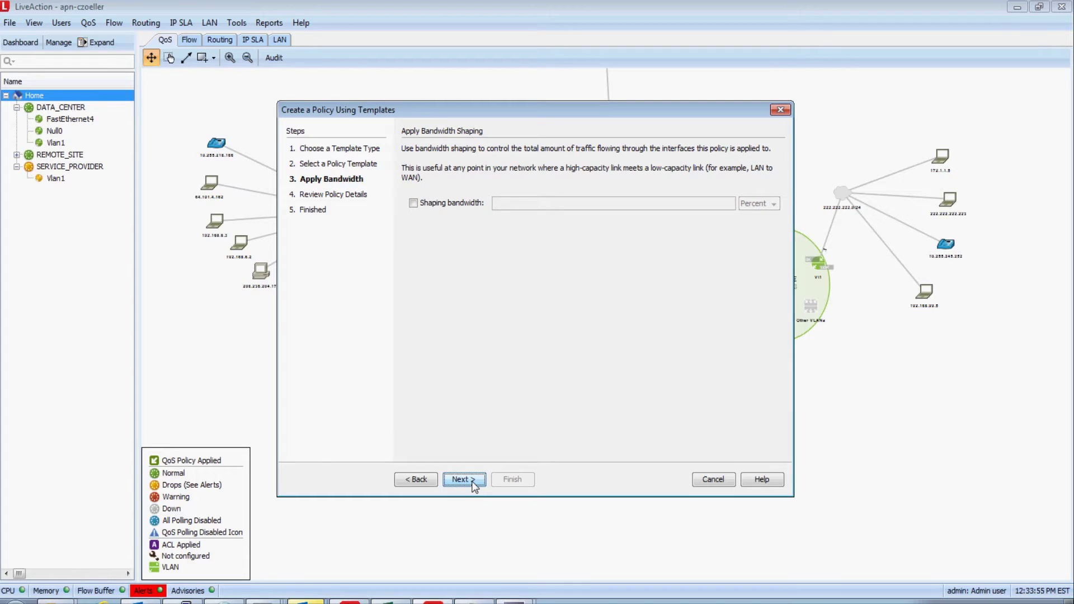
Skip shaping, review, and save 4C-MN-WAN-EDGE_FA8_Out on REMOTE_SITE's FastEthernet8 output.
left_click(470, 480)
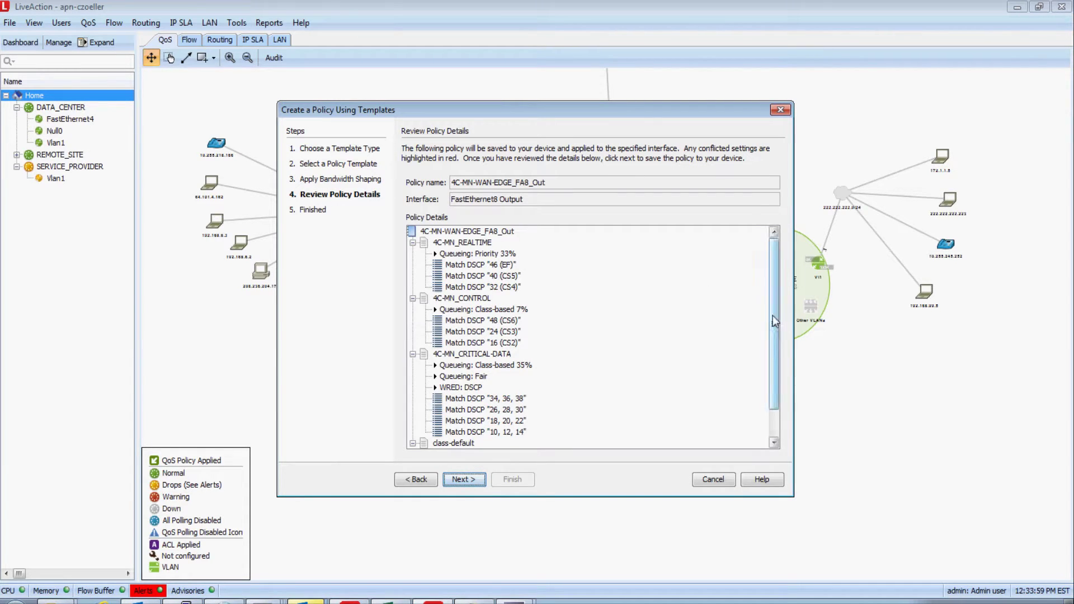
scroll(774, 321, "down", 1)
left_click(480, 480)
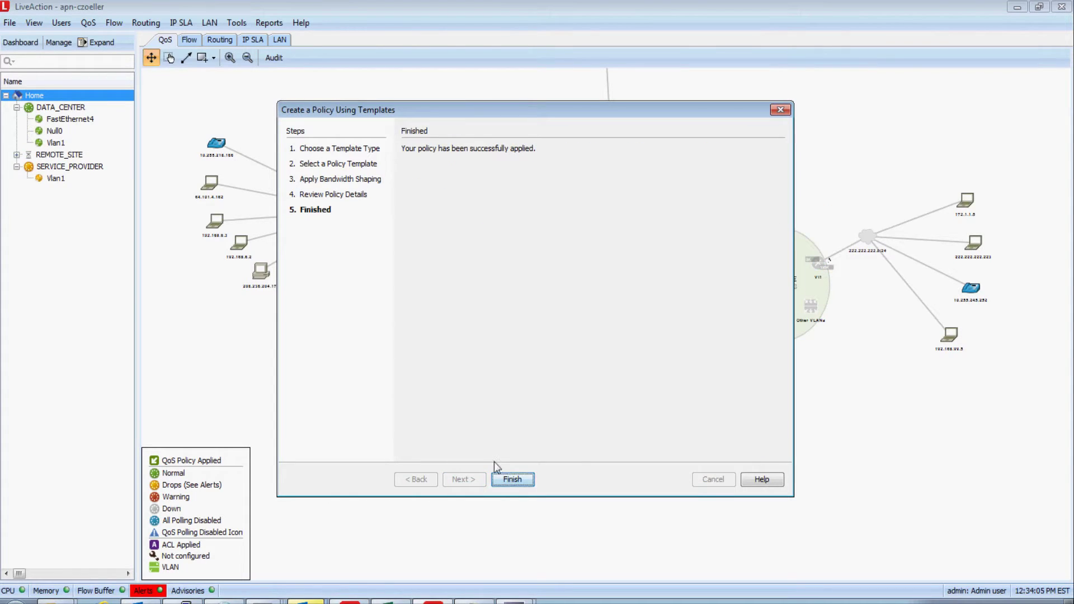
left_click(512, 481)
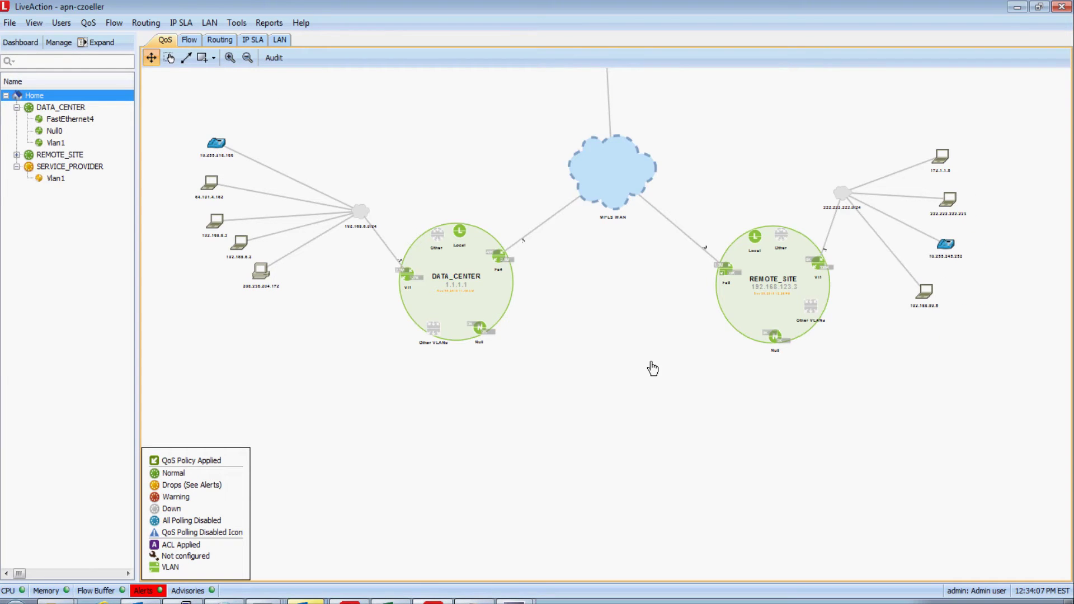
double_click(745, 308)
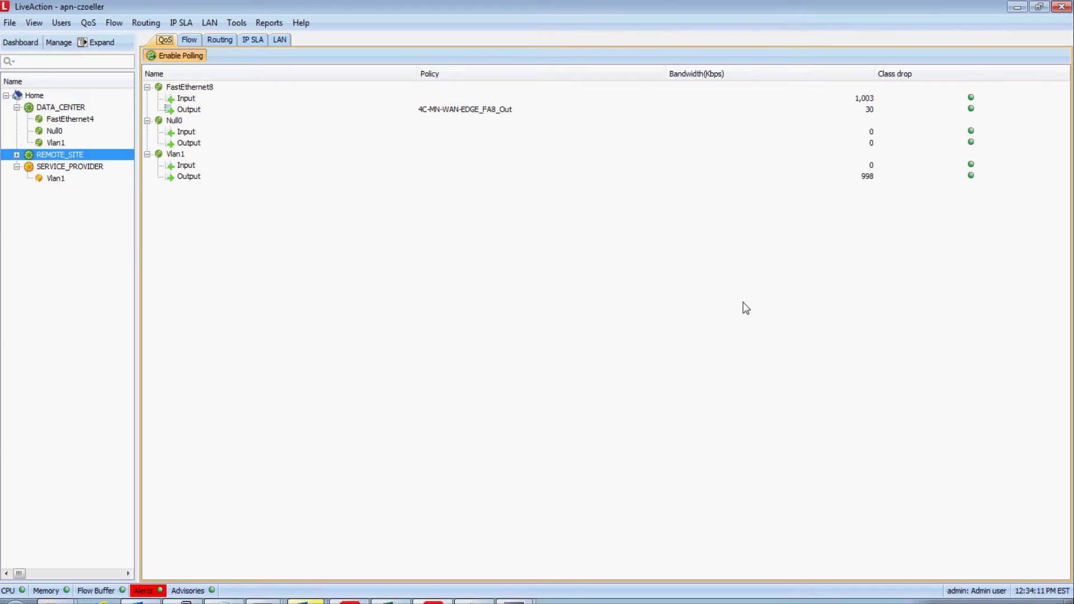
left_click(424, 110)
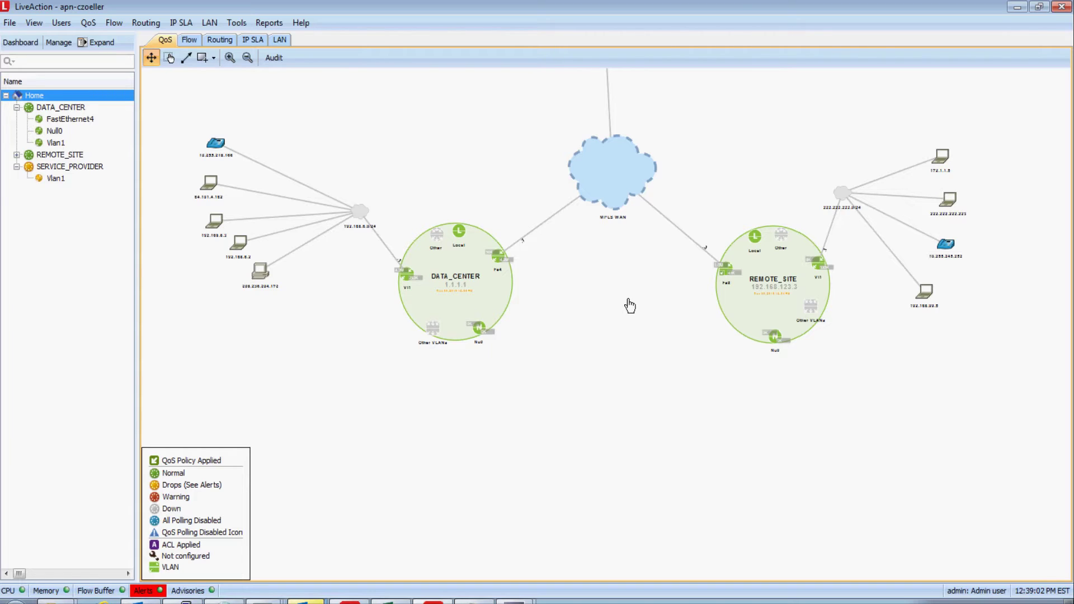
Apply the existing SET_DSCP policy to DATA_CENTER's Vlan1 interface in the input direction.
right_click(490, 296)
mouse_move(557, 316)
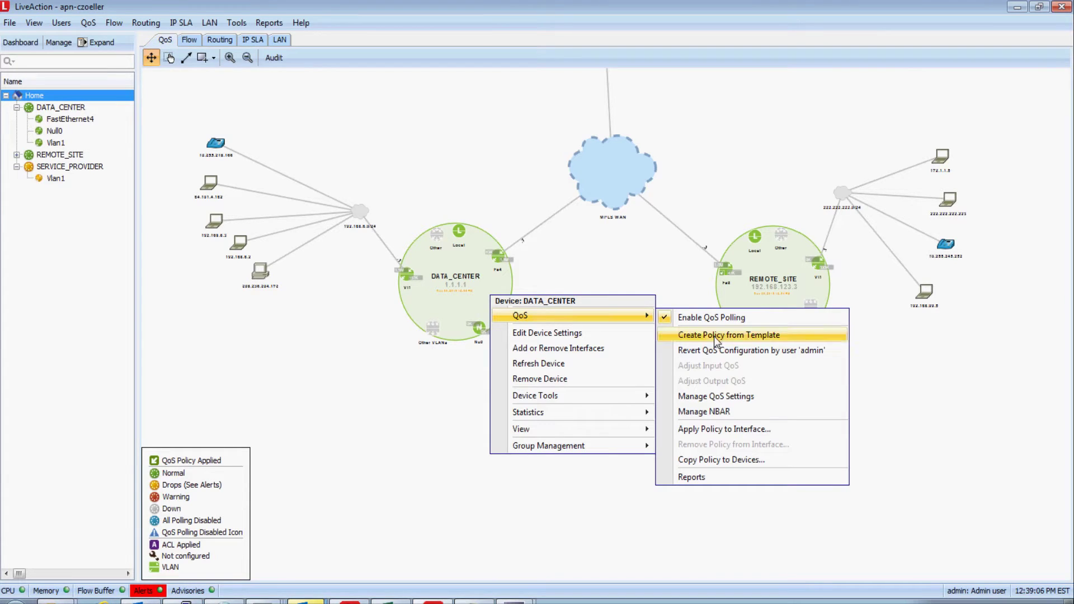
left_click(727, 429)
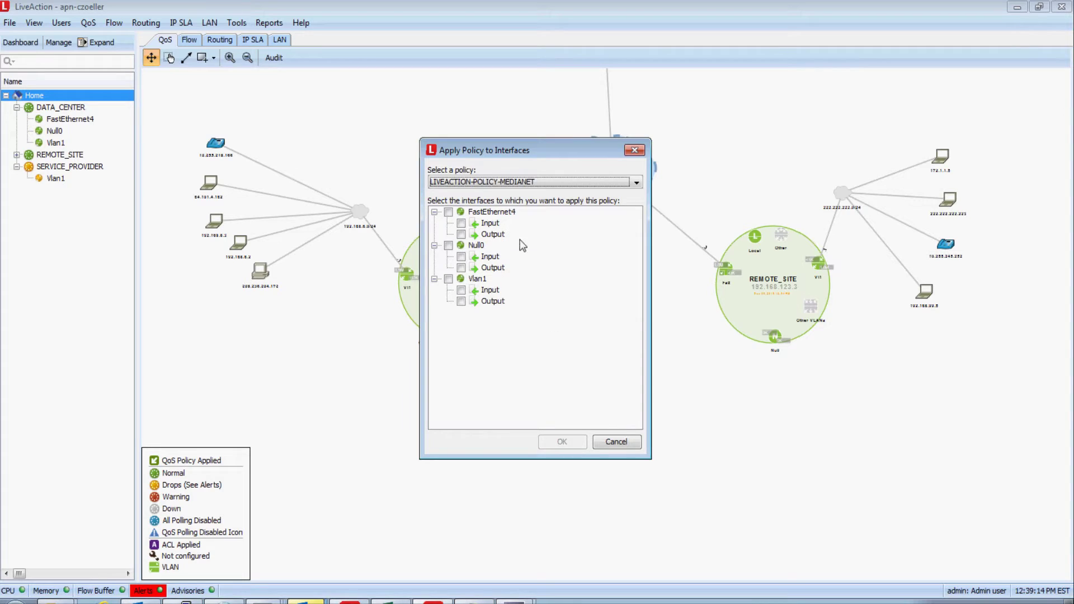
left_click(506, 182)
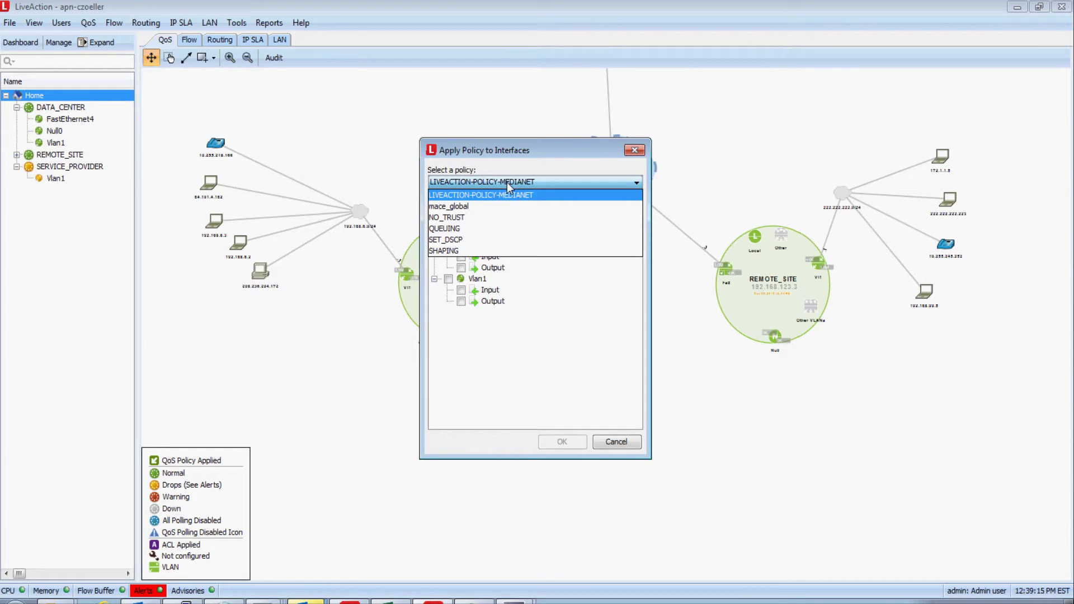
left_click(488, 242)
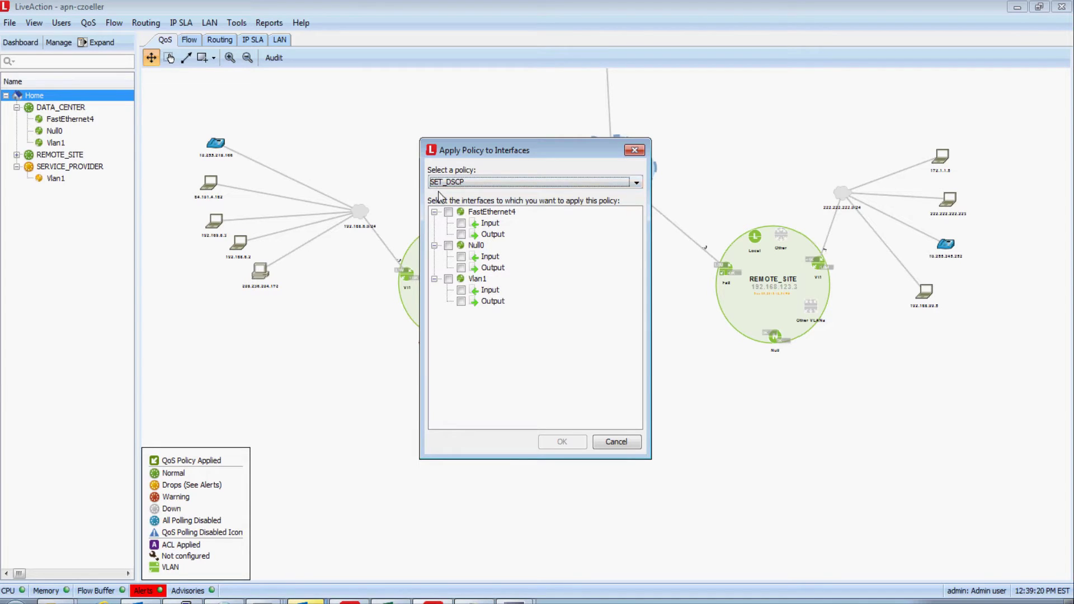
left_click(461, 292)
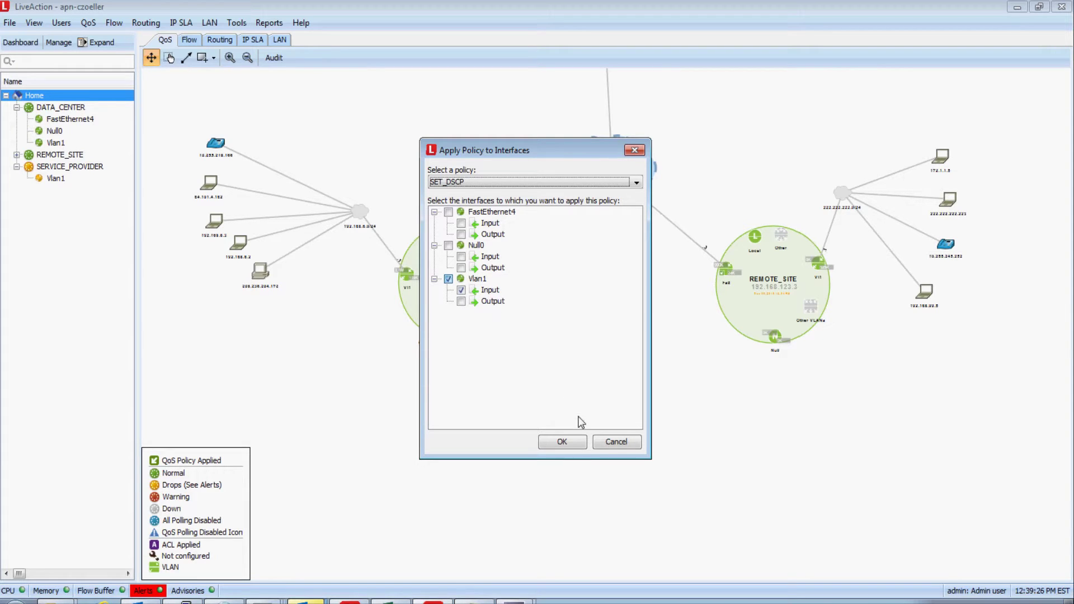
left_click(579, 445)
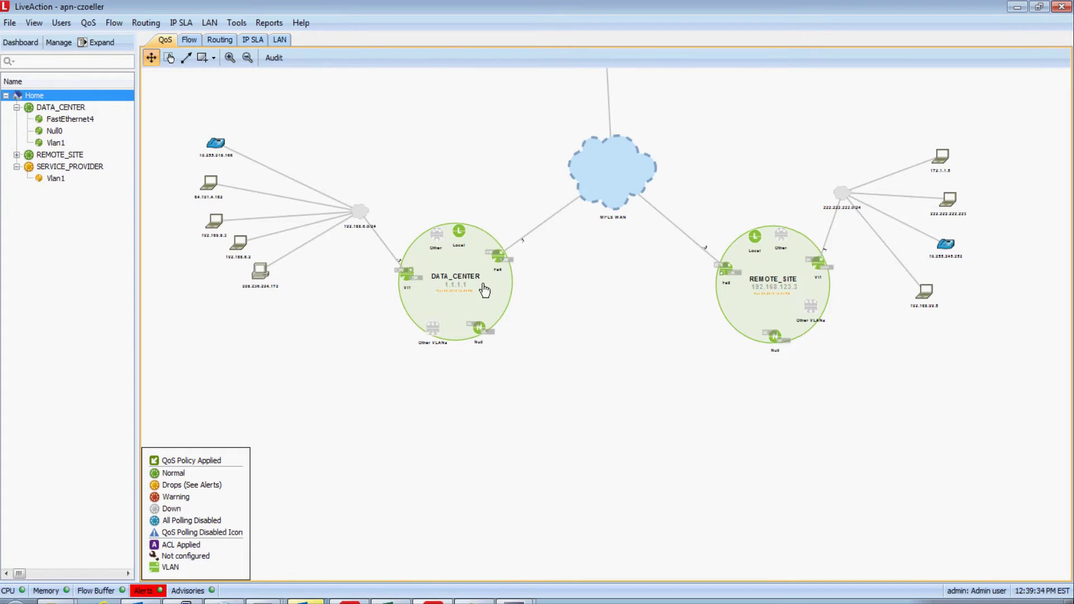
double_click(497, 302)
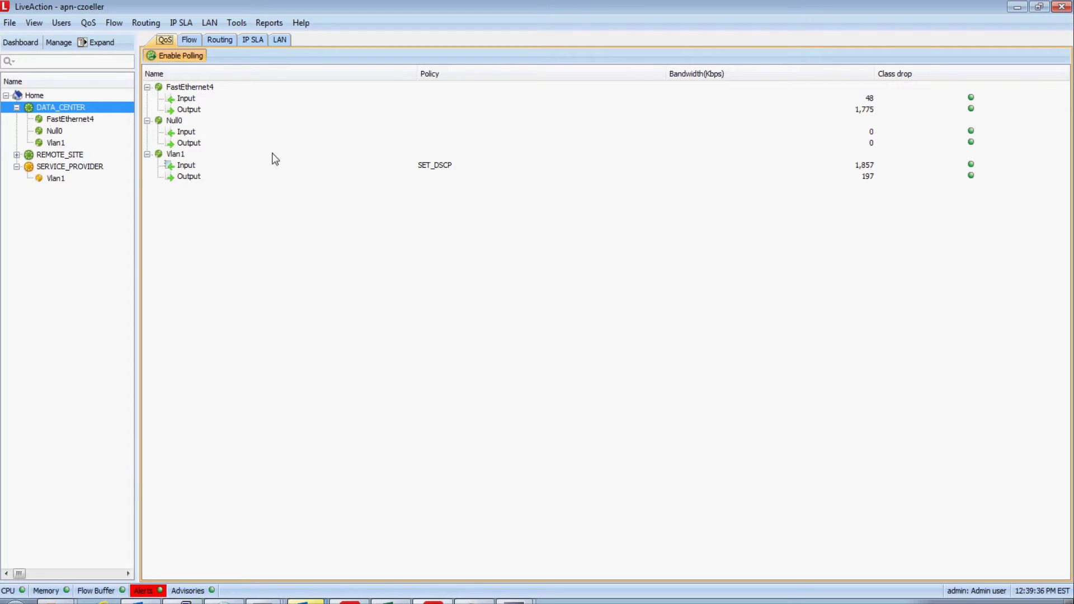
left_click(438, 170)
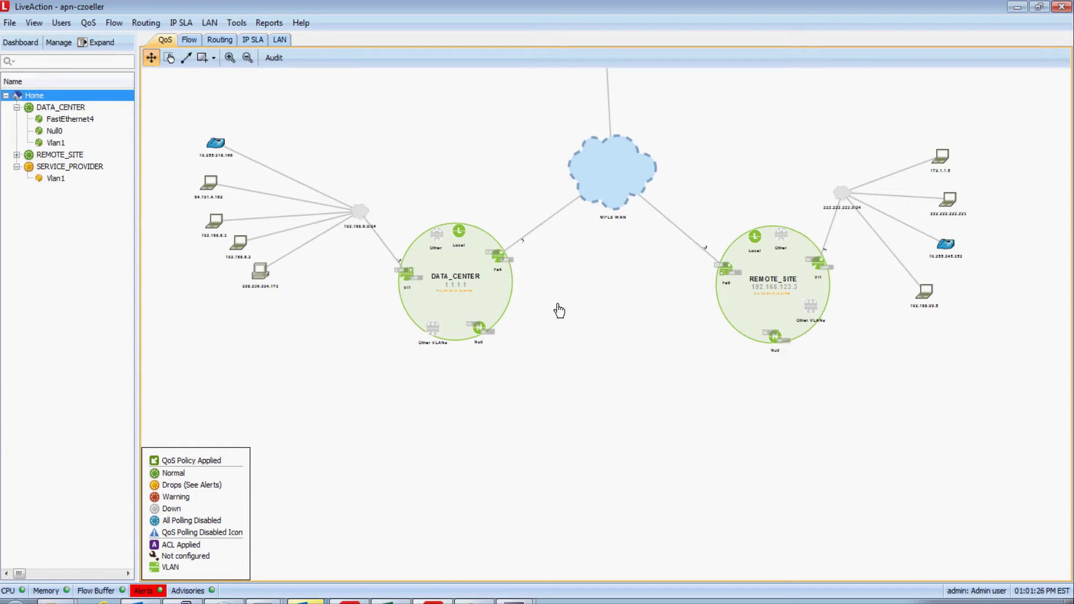
Open the Manage QoS Settings dialog for the DATA_CENTER device.
right_click(497, 299)
mouse_move(636, 324)
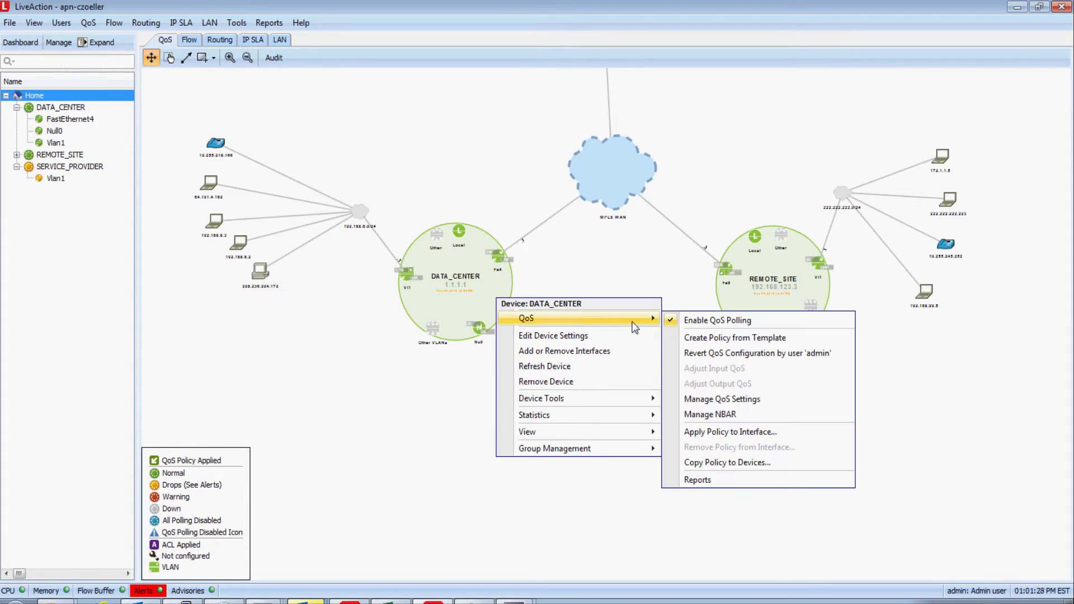
left_click(722, 399)
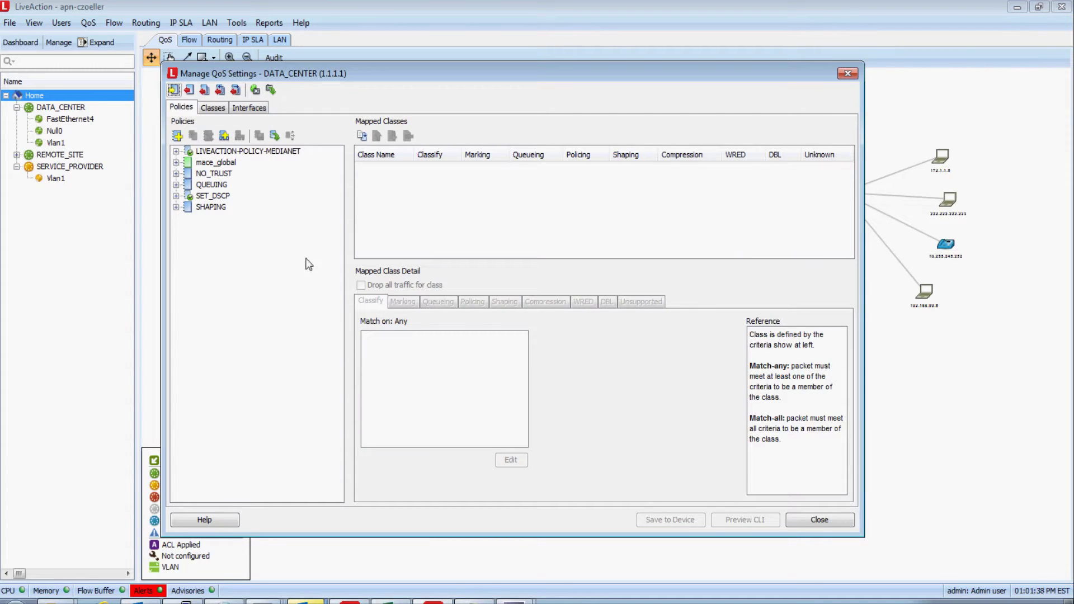
Expand SET_DSCP and inspect MATCH_VIDEO's DSCP 34 (AF41) marking and its match criteria.
double_click(217, 198)
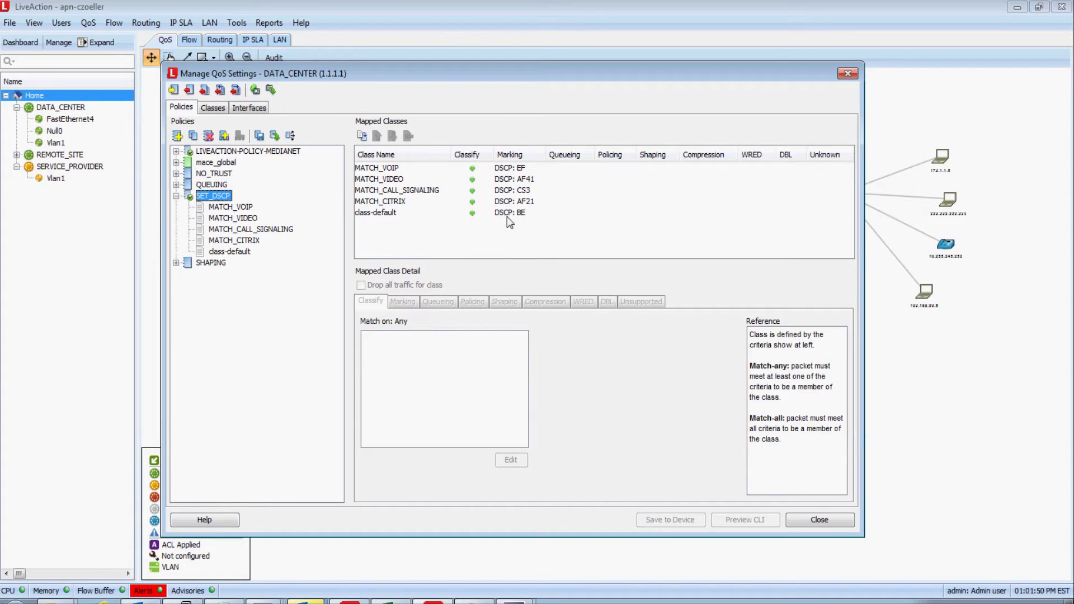
left_click(228, 219)
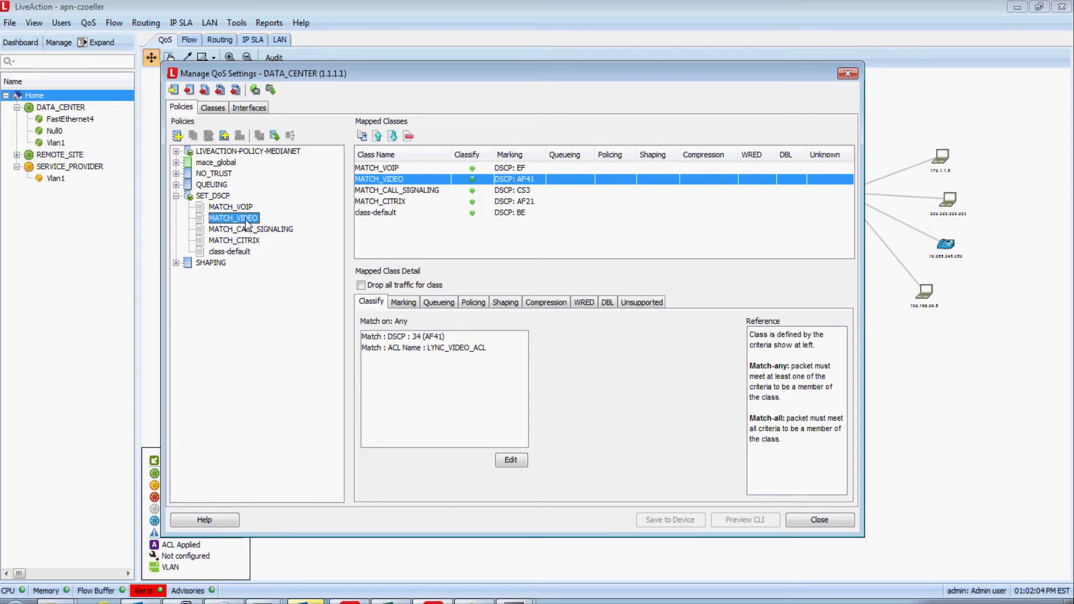
left_click(403, 304)
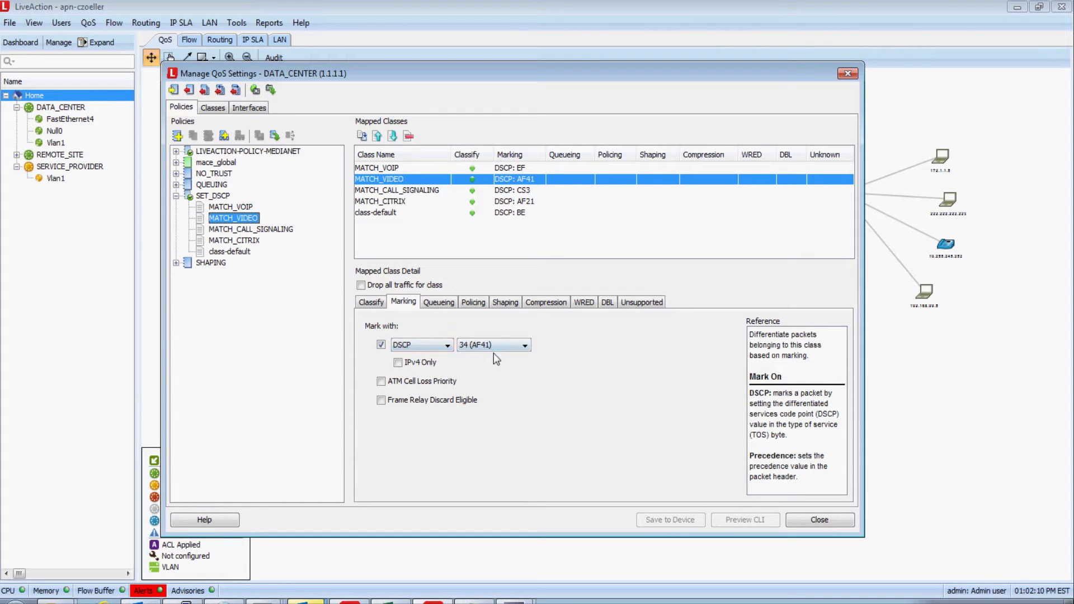
left_click(371, 302)
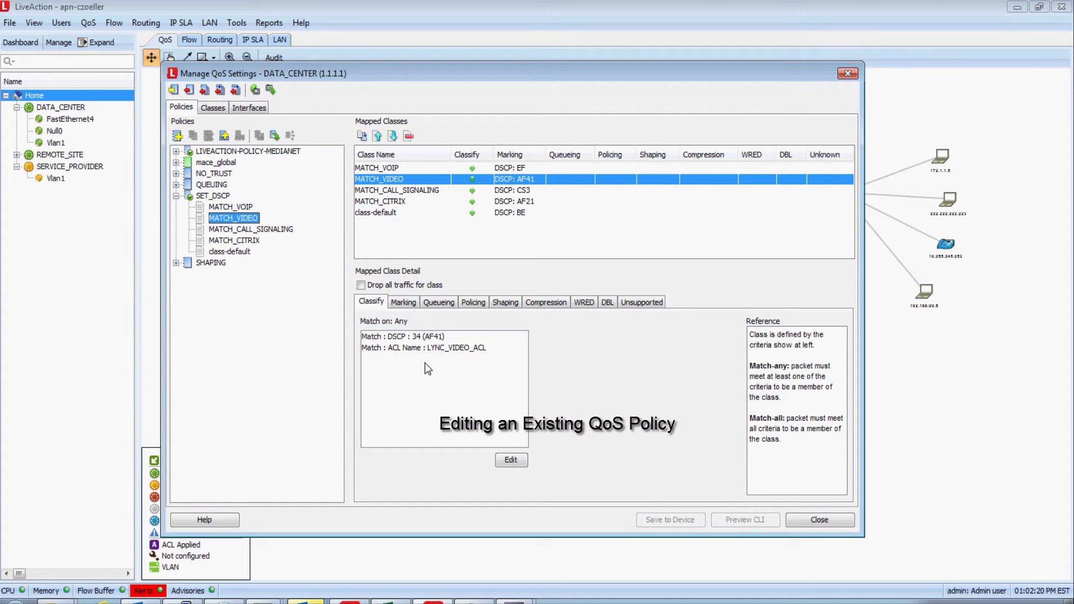
Add a 'Protocol - using NBAR groups' match on group p2p-technology to MATCH_VIDEO.
left_click(510, 460)
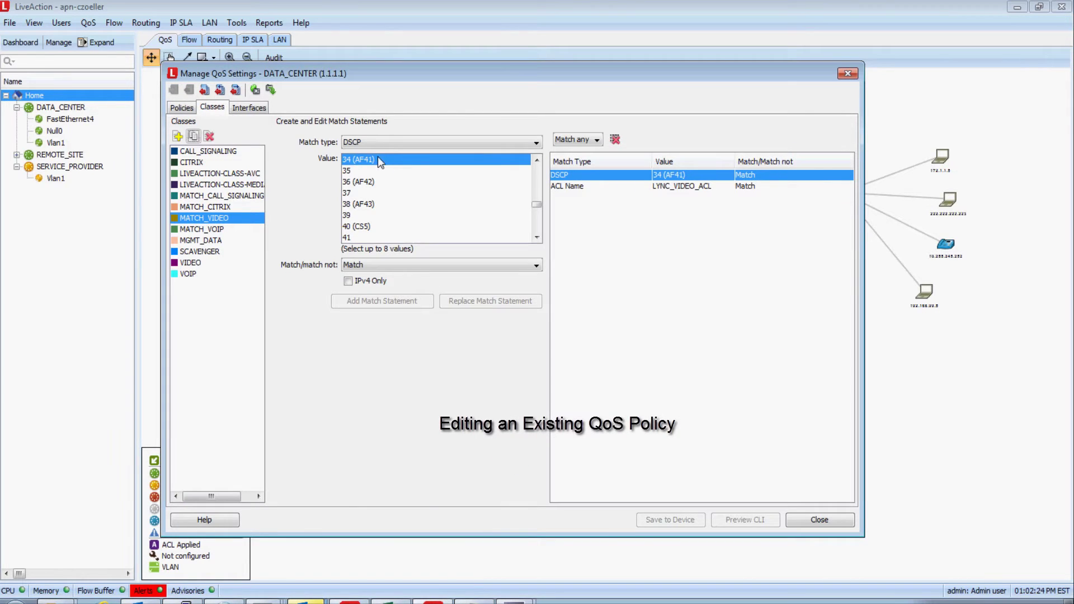
left_click(366, 142)
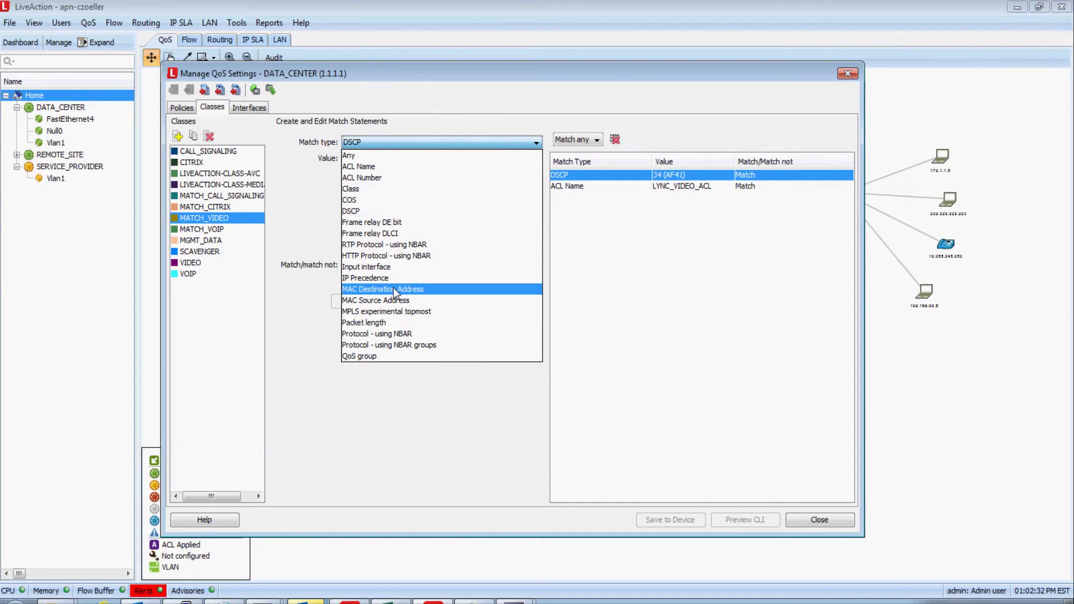
left_click(402, 347)
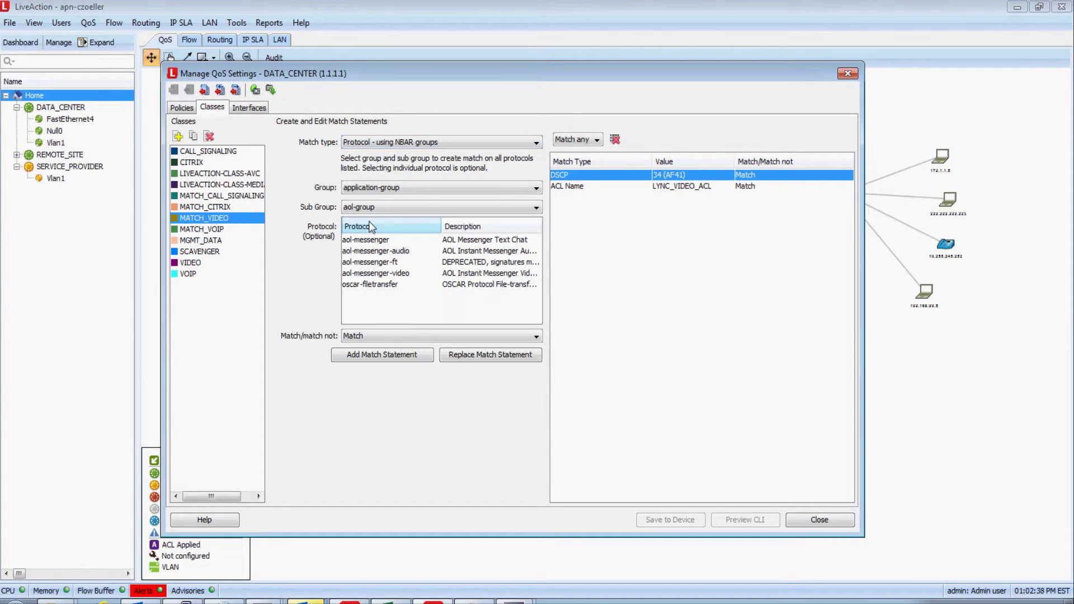
left_click(358, 189)
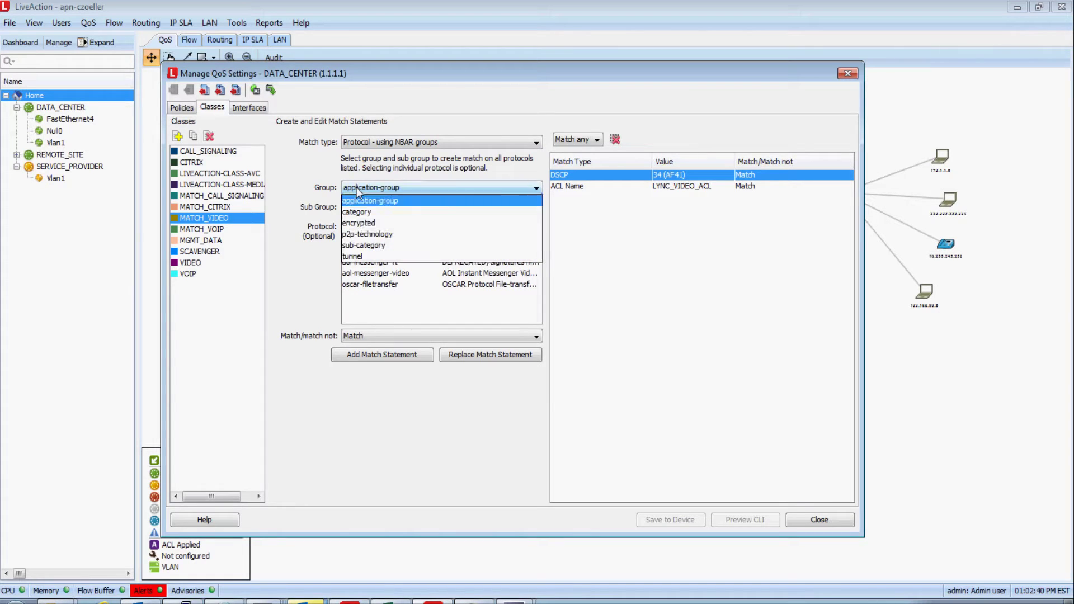
left_click(365, 236)
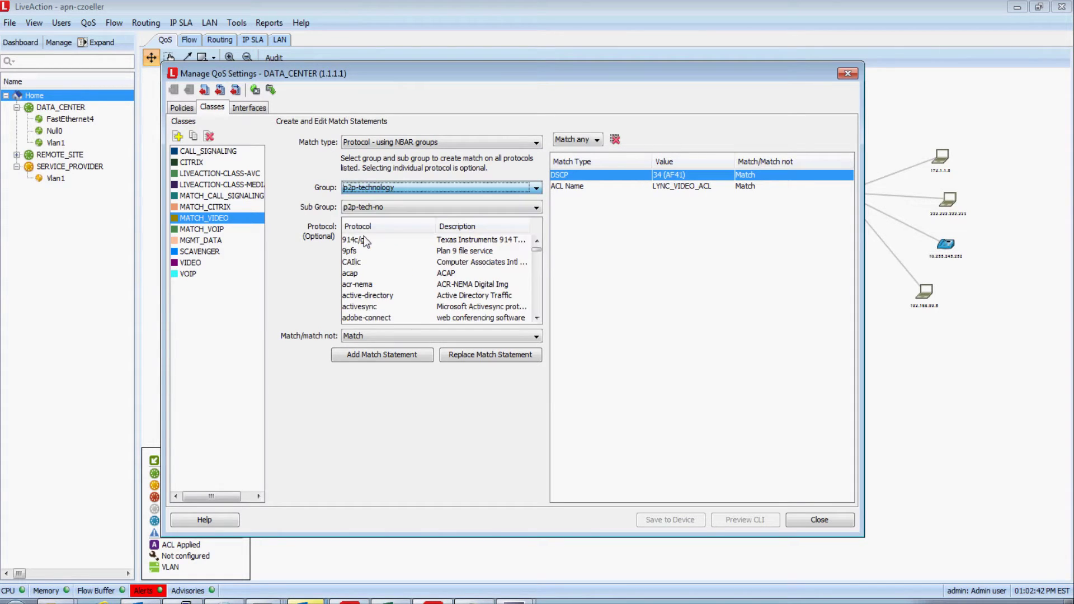
left_click(351, 356)
Select the new p2p-technology match row and preview the generated CLI for MATCH_VIDEO.
left_click(181, 108)
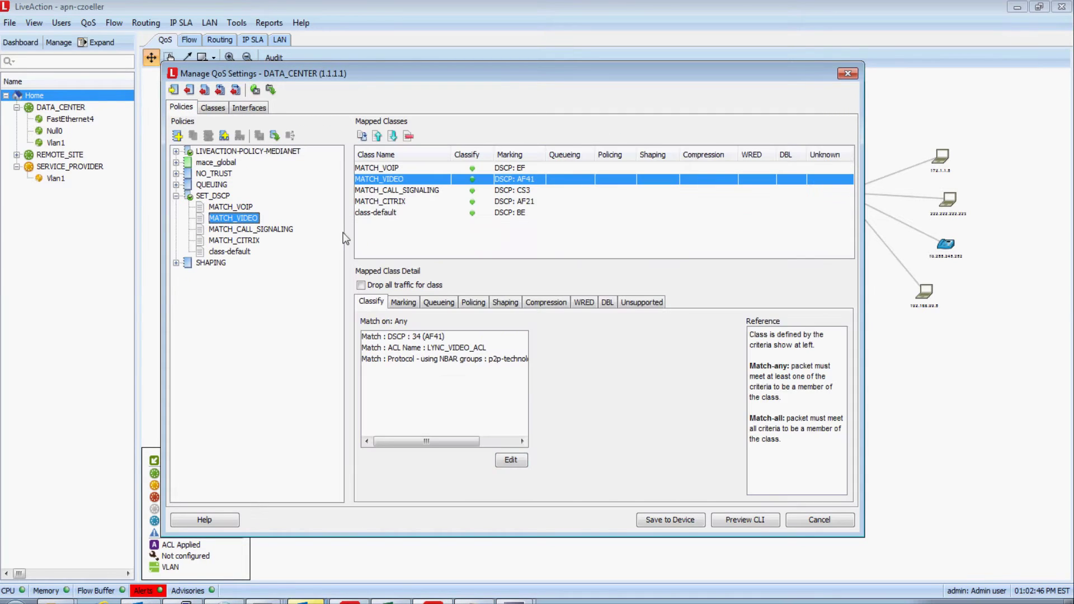
left_click(428, 361)
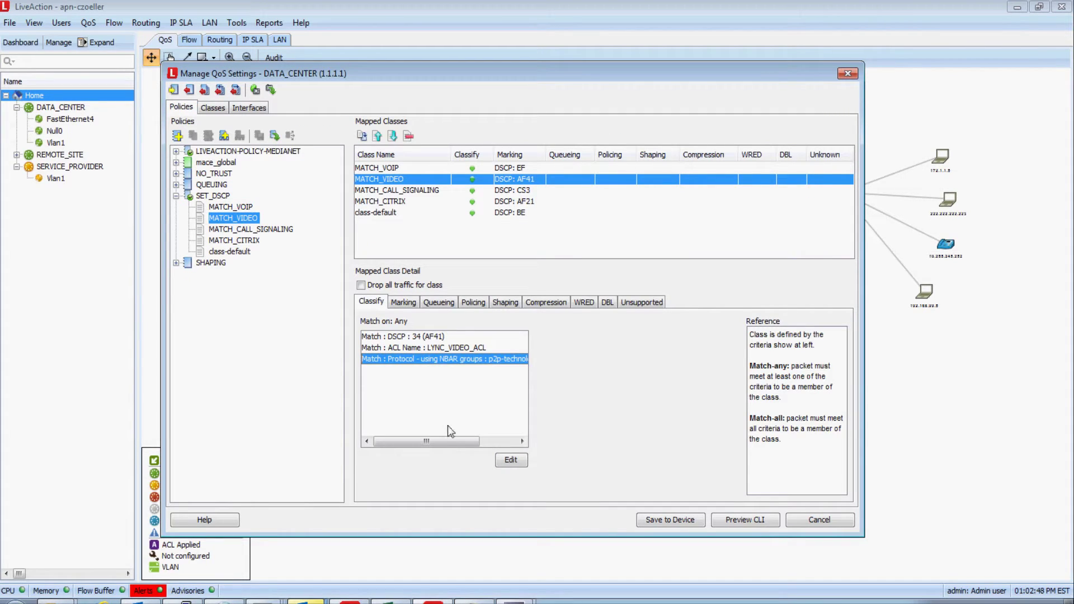
mouse_move(444, 441)
left_mouse_down()
mouse_move(518, 454)
mouse_move(425, 447)
left_mouse_up()
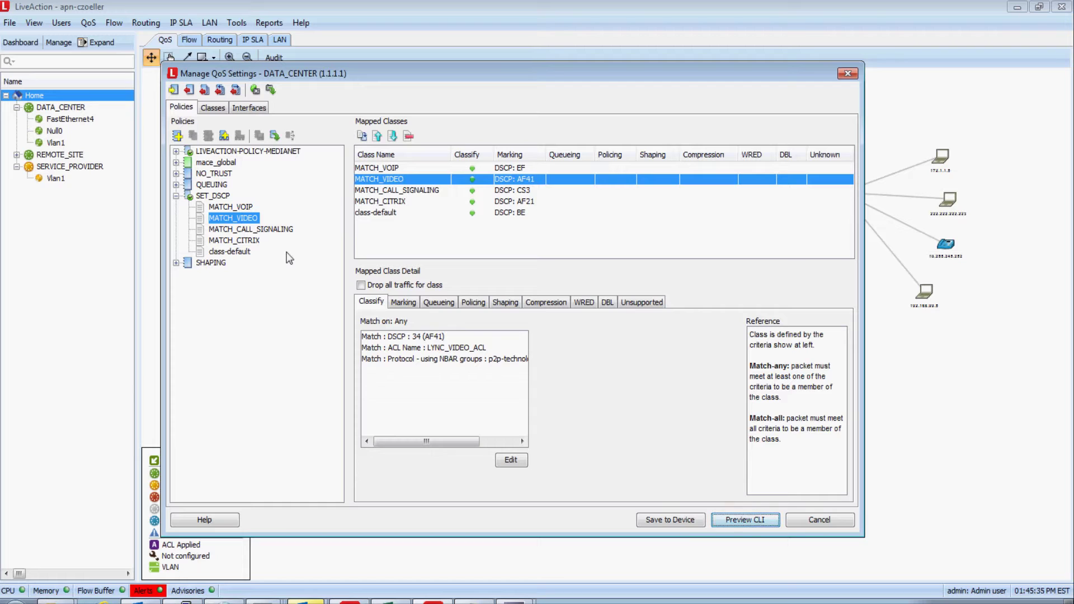
left_click(745, 520)
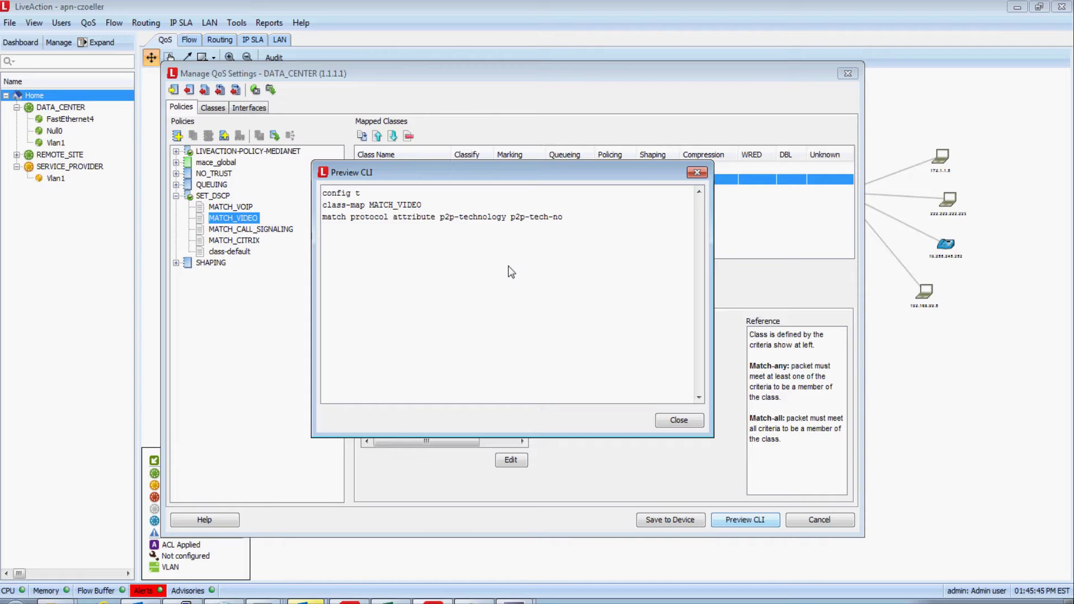
Close the Preview CLI dialog showing the MATCH_VIDEO class-map command.
left_click(697, 173)
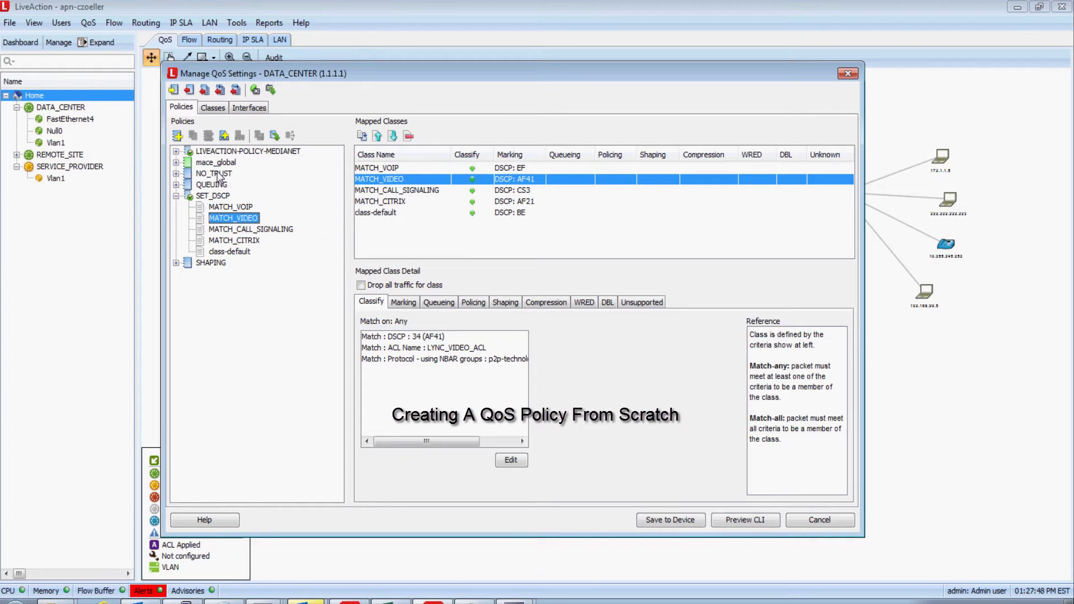
Add a new QoS policy named 'Test'.
left_click(178, 135)
type("Test")
left_click(519, 324)
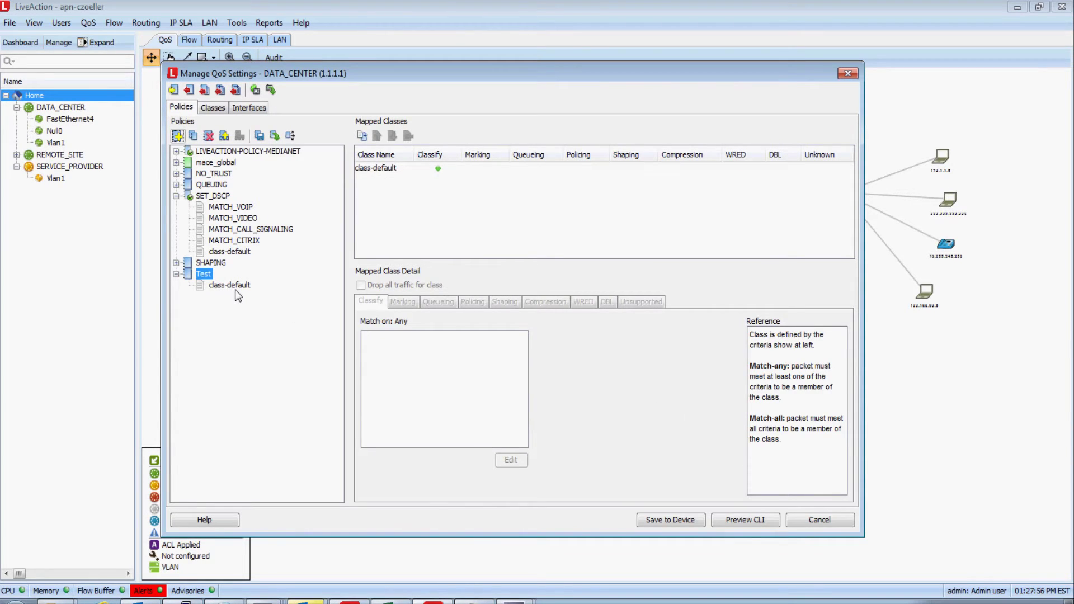
Add MATCH_VIDEO to the Test policy, then remove it so only class-default remains.
right_click(203, 274)
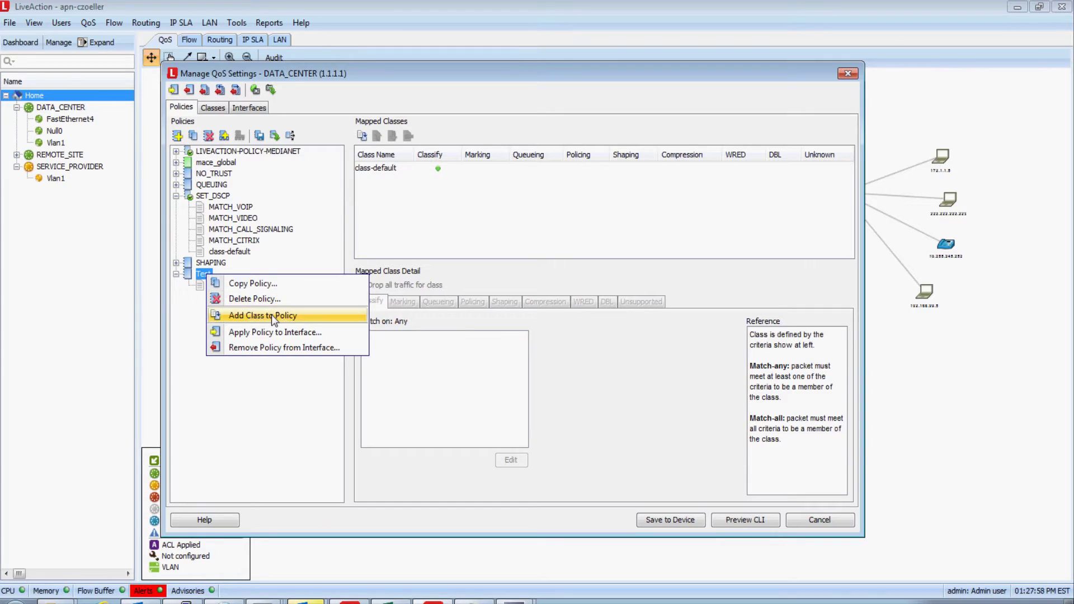
left_click(271, 314)
left_click(552, 277)
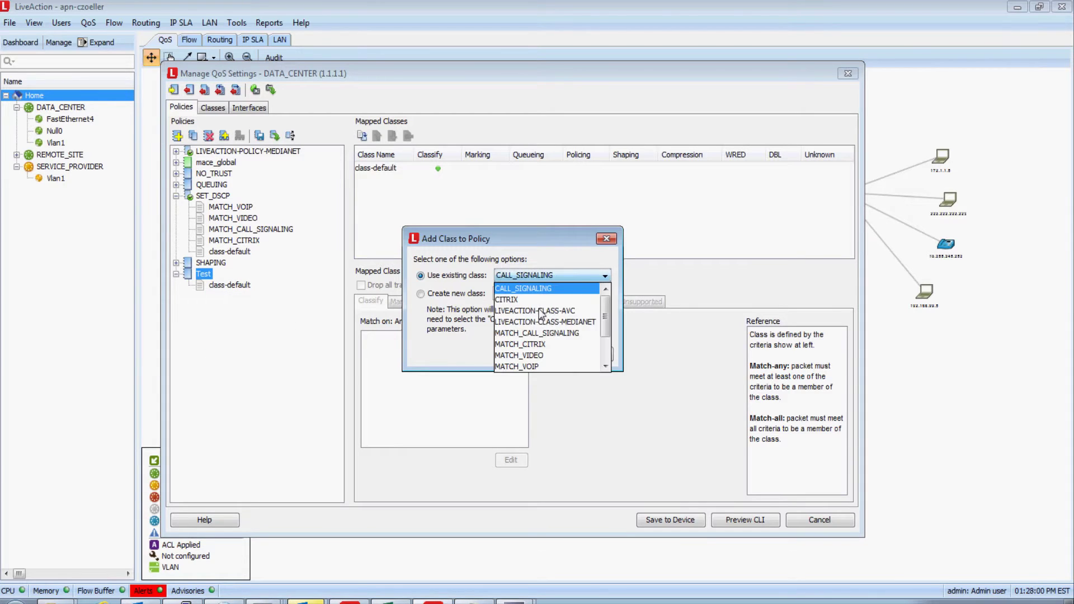
left_click(545, 355)
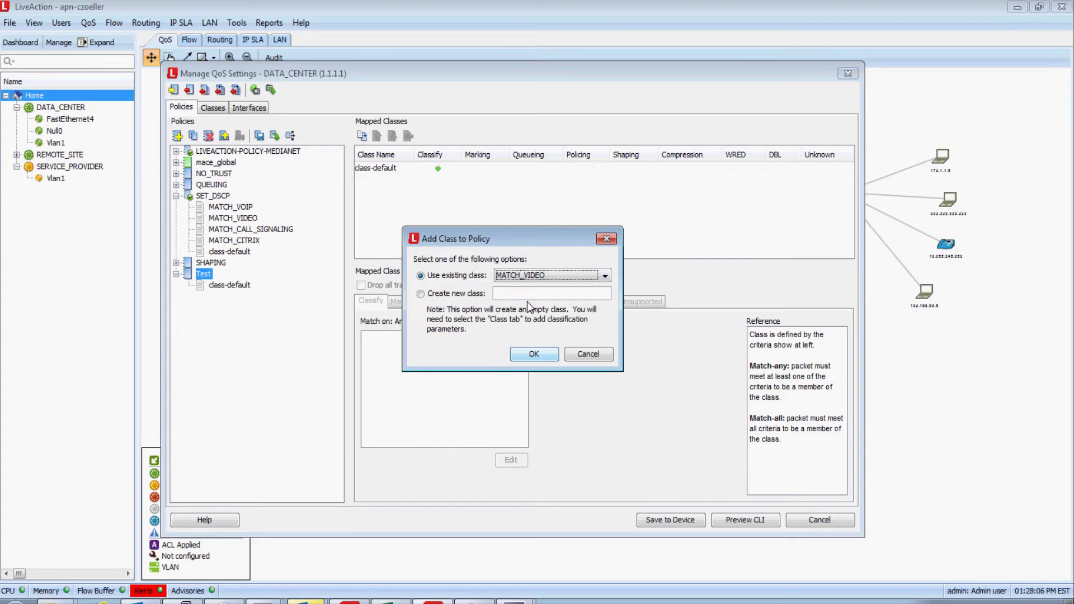
left_click(534, 353)
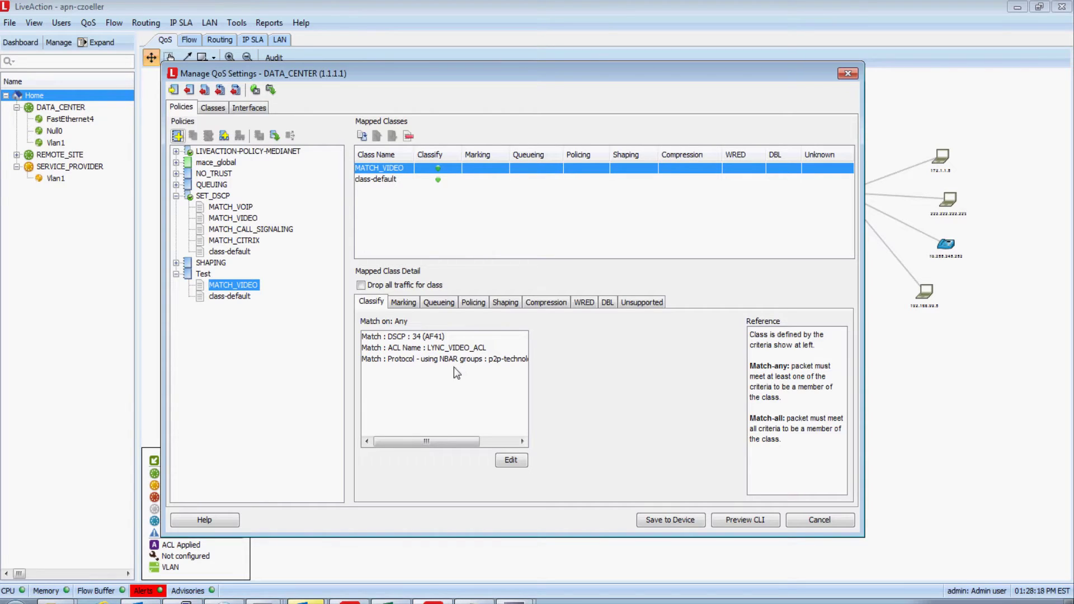
right_click(249, 285)
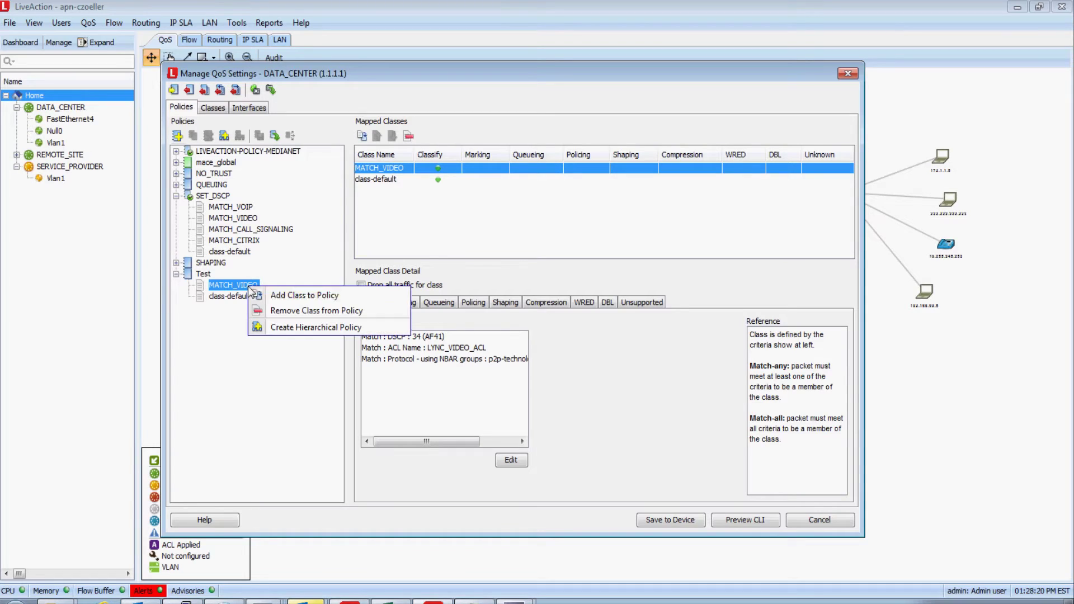
left_click(280, 311)
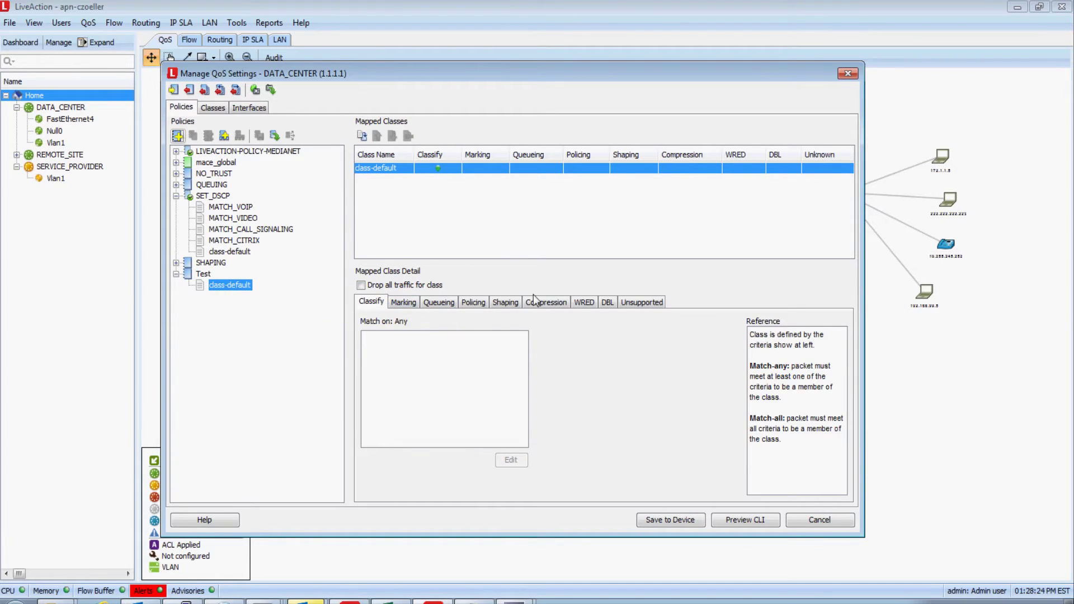
left_click(505, 302)
Set class-default shaping to Average at 8888 Kbps and drag SET_DSCP in as its child policy.
left_click(442, 324)
left_click(434, 357)
left_click(421, 342)
type("8888")
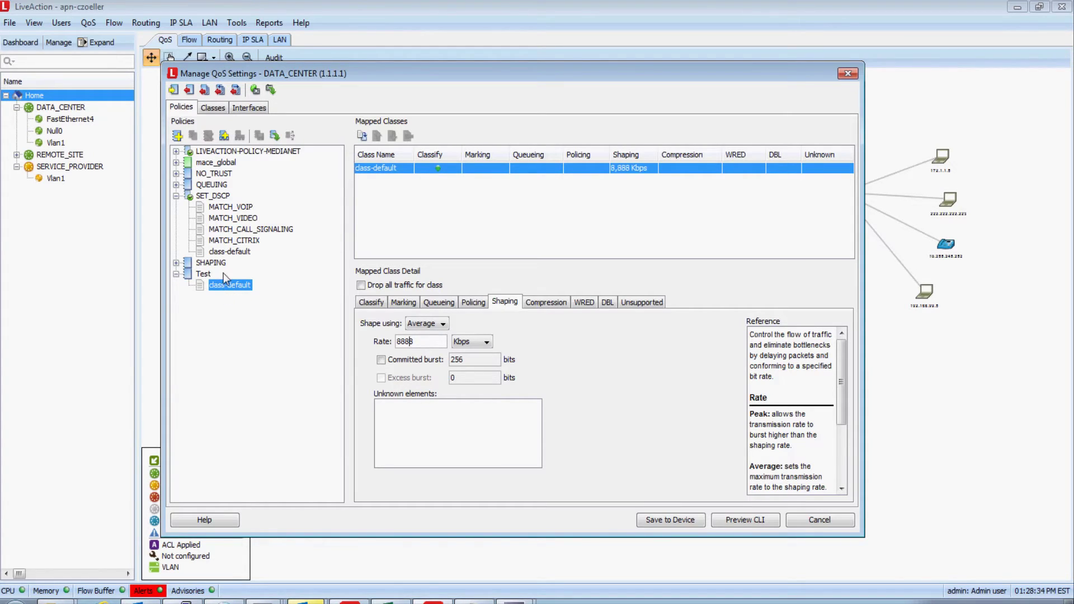
left_click_drag(212, 196, 233, 287)
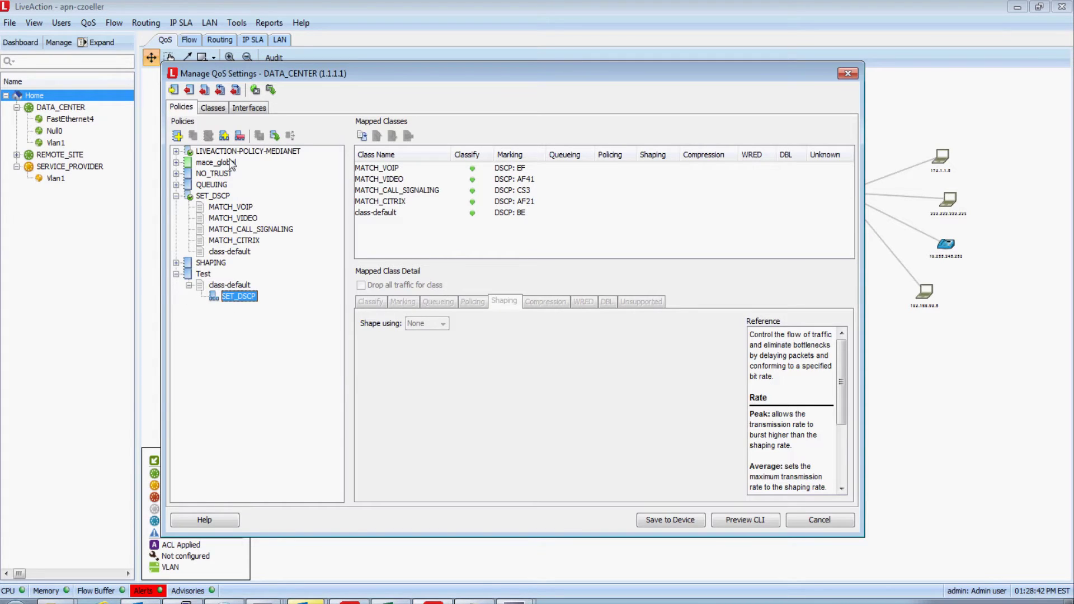
Abandon the hierarchical policy dialog and display the Test policy, with class-default shaped at 8,888 Kbps.
left_click(224, 137)
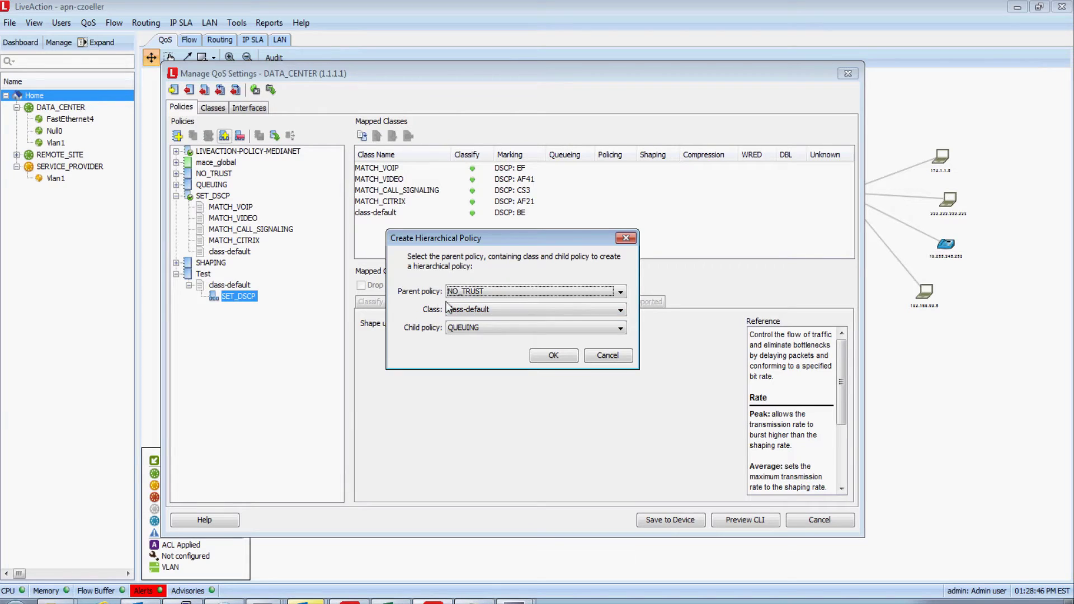
left_click(601, 355)
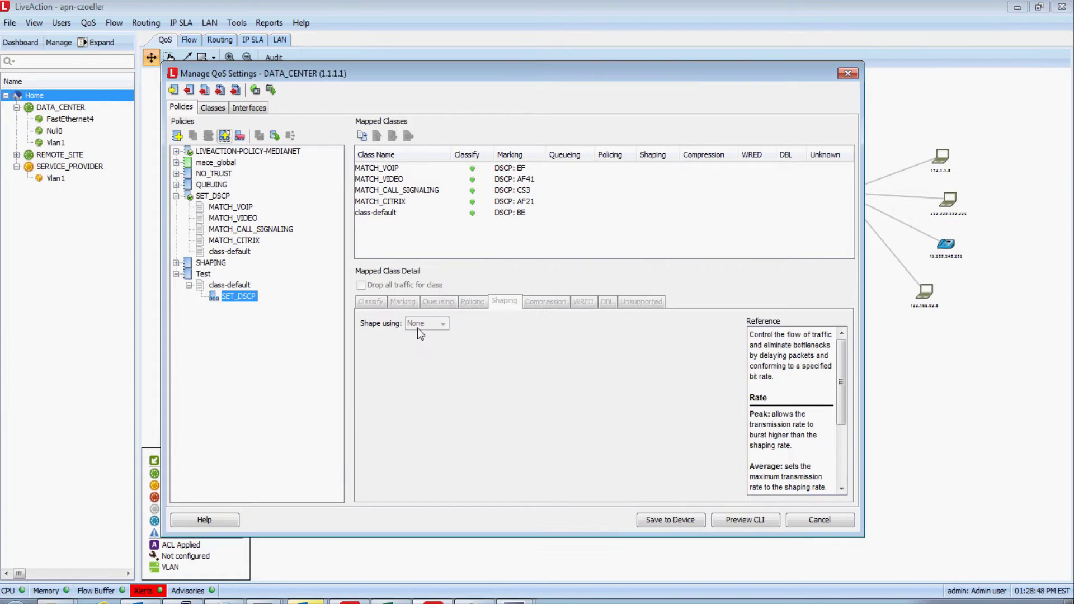
left_click(204, 274)
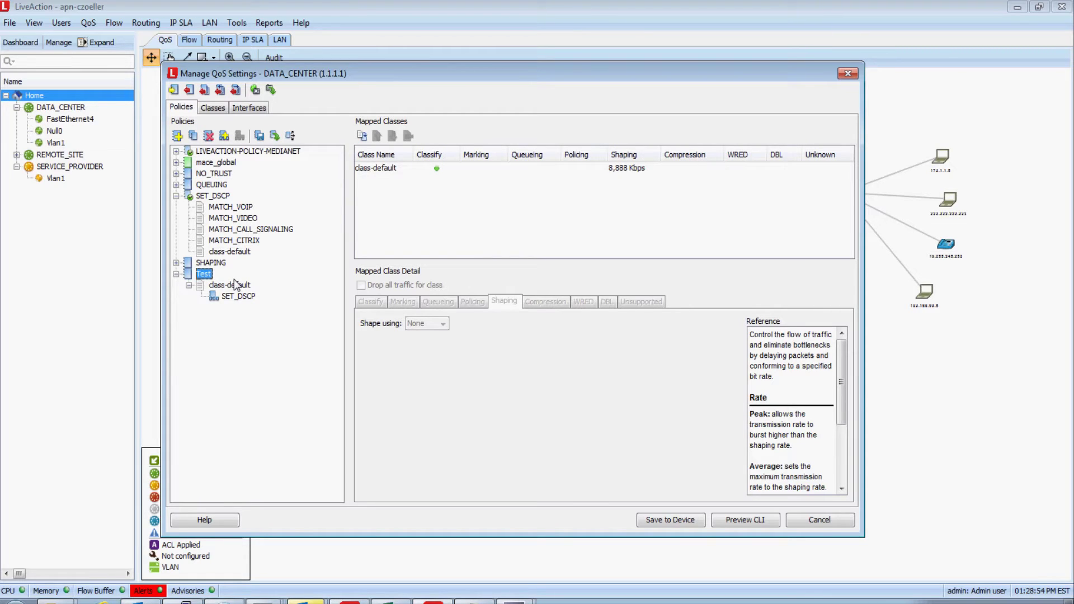
Choose the Test policy and REMOTE_SITE as destination for Copy Policy to Devices.
left_click(290, 136)
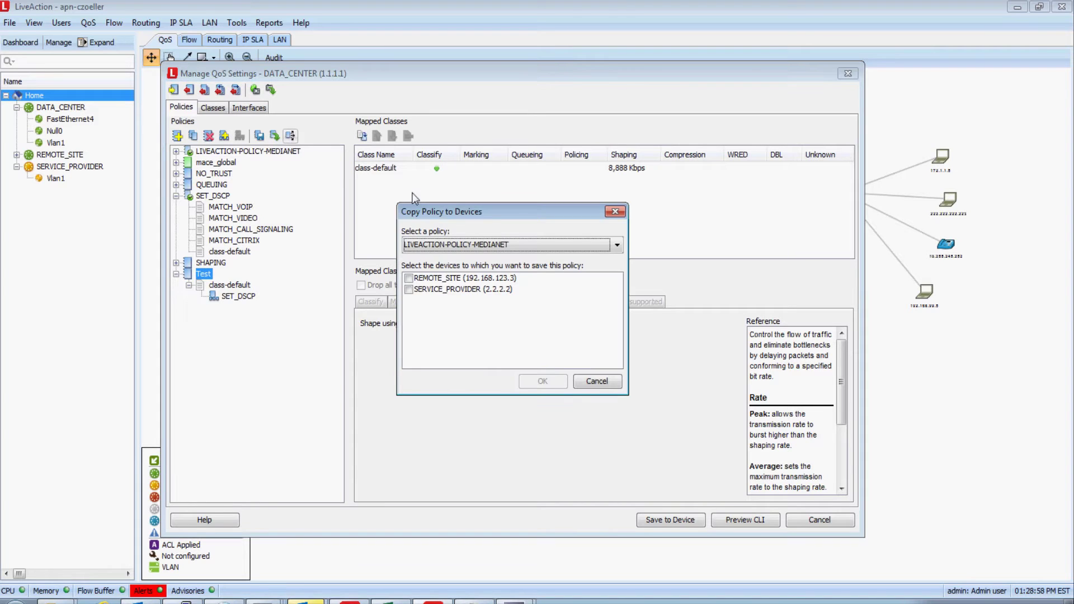
left_click(444, 245)
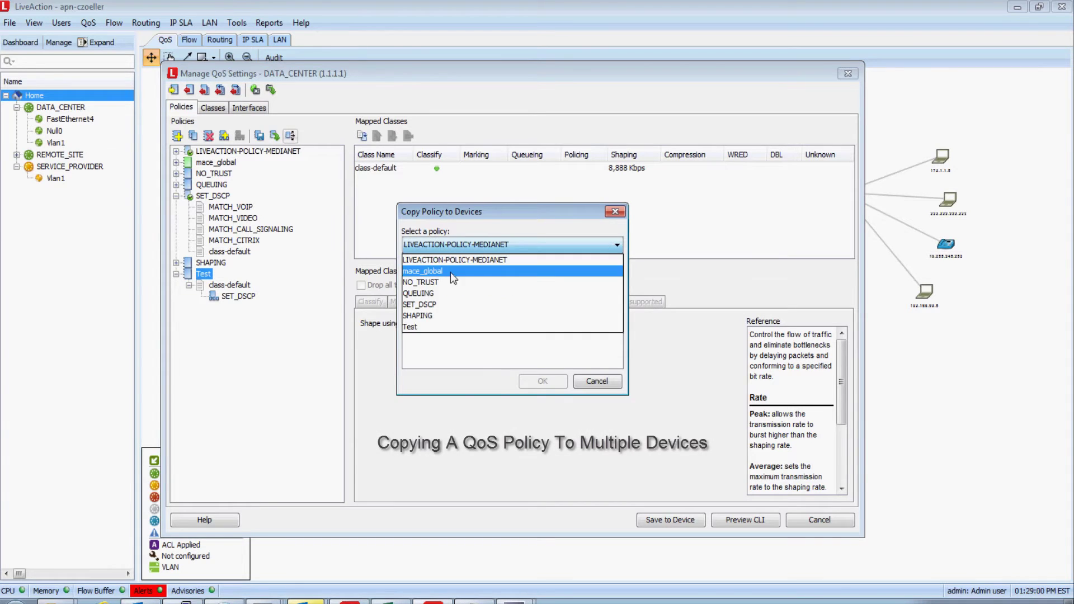
left_click(425, 326)
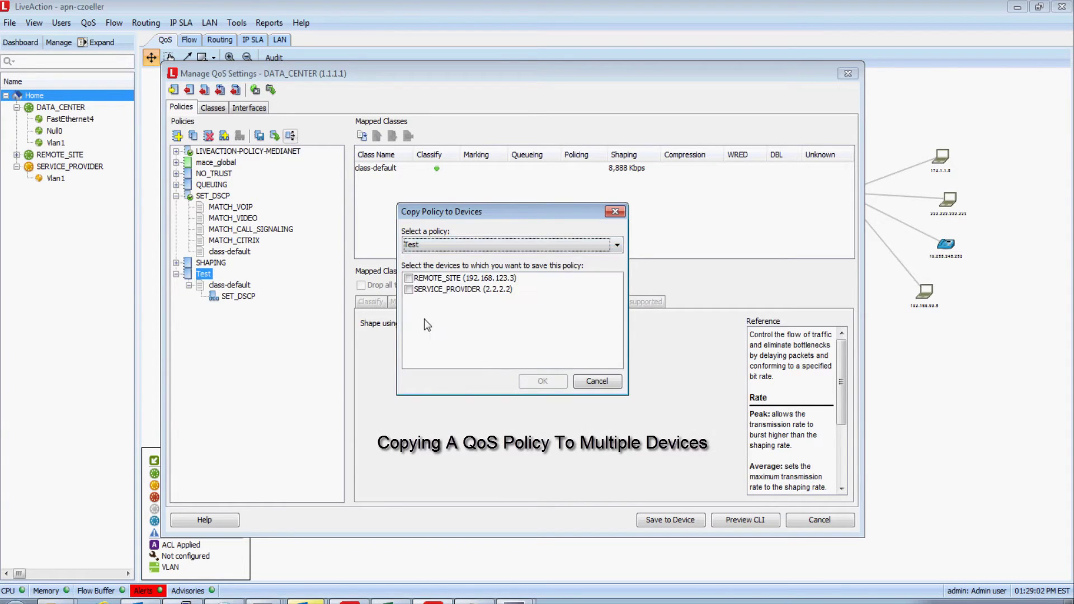
left_click(409, 279)
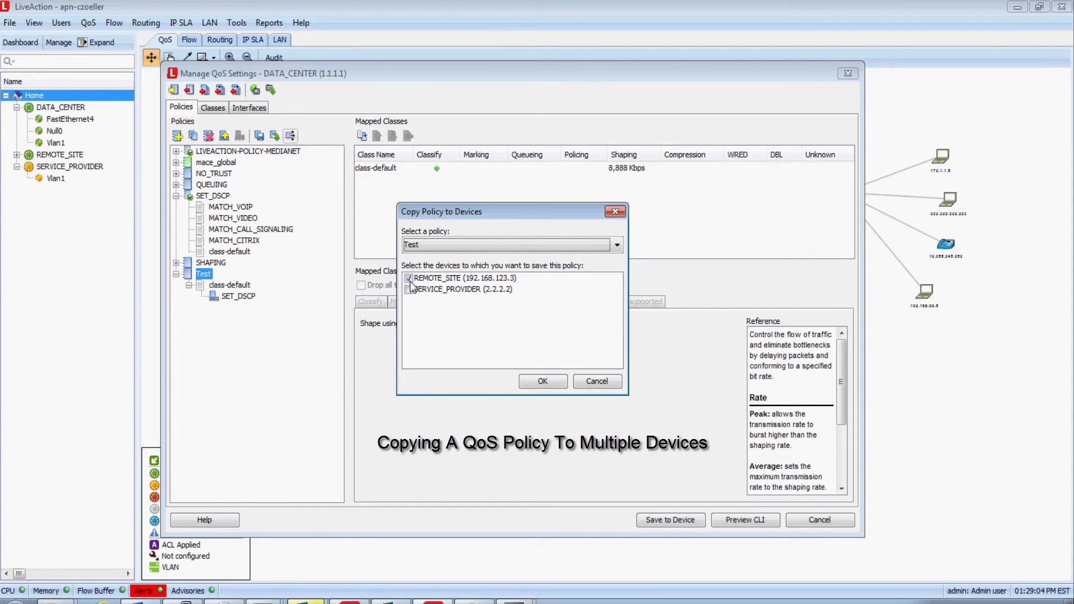
left_click(544, 382)
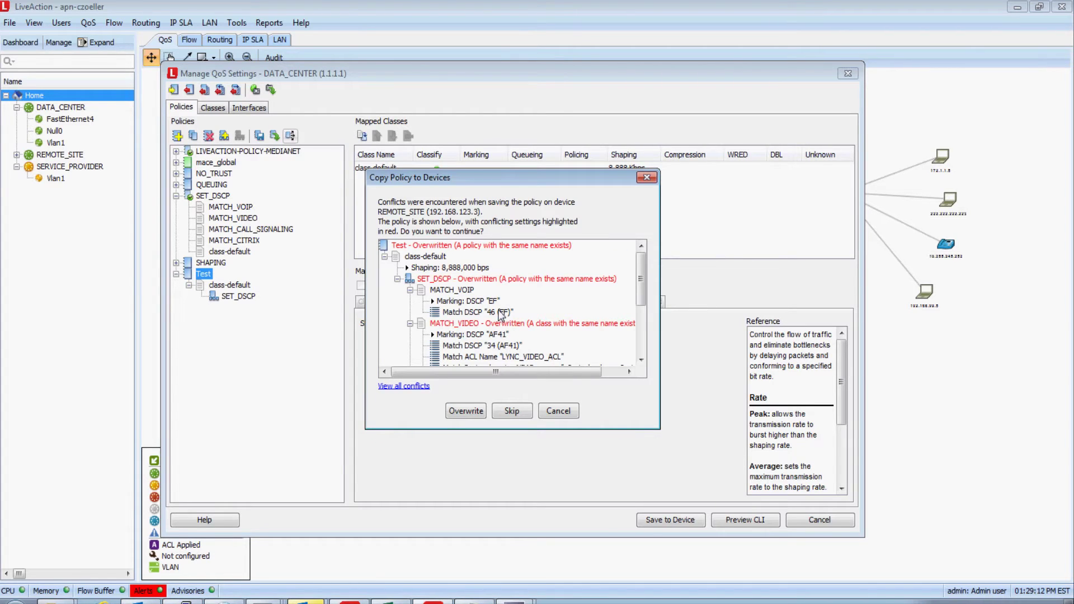
Review the name conflicts and overwrite the existing Test policy and classes on REMOTE_SITE.
left_click(411, 386)
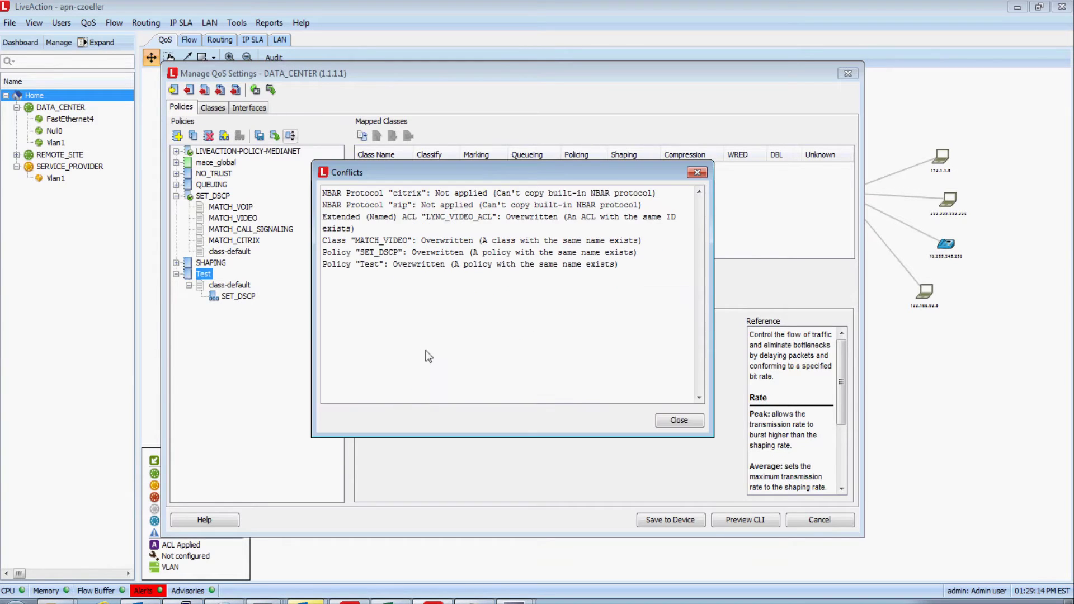
left_click(678, 424)
left_click(678, 424)
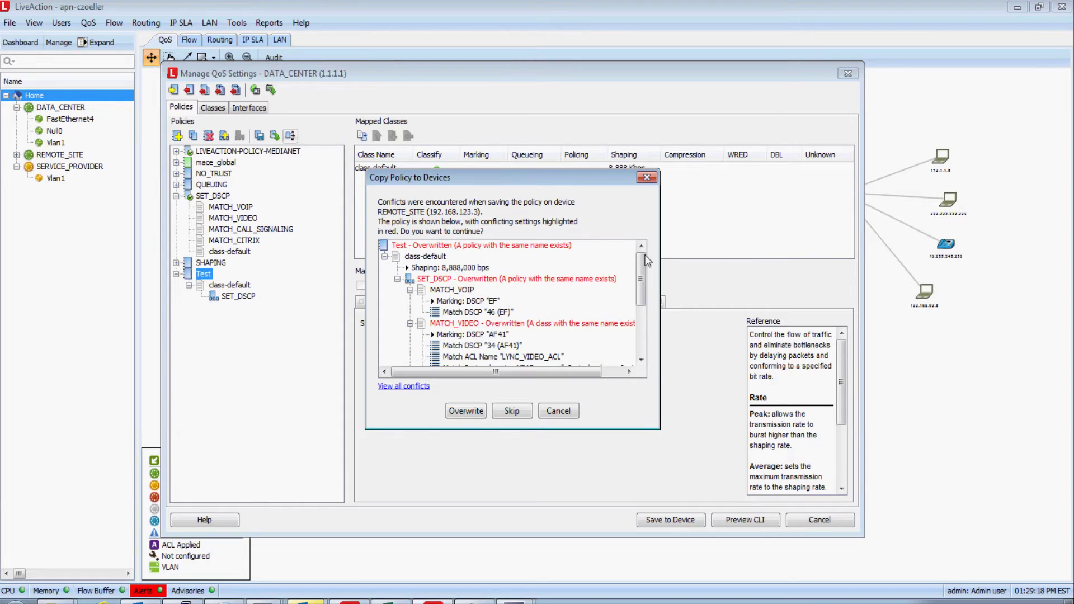
scroll(638, 358, "down", 3)
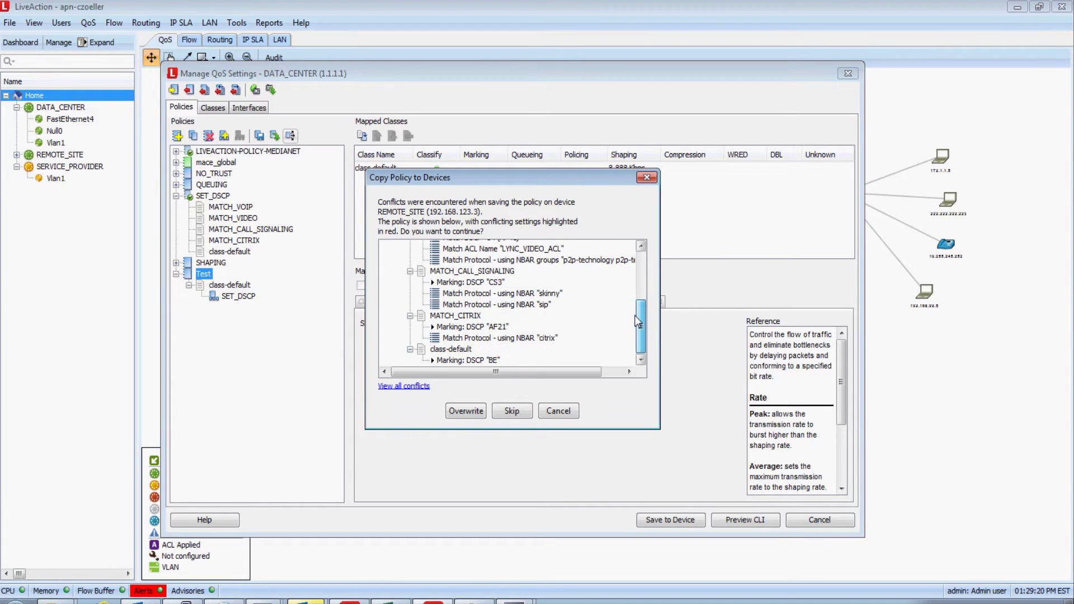
scroll(637, 322, "up", 4)
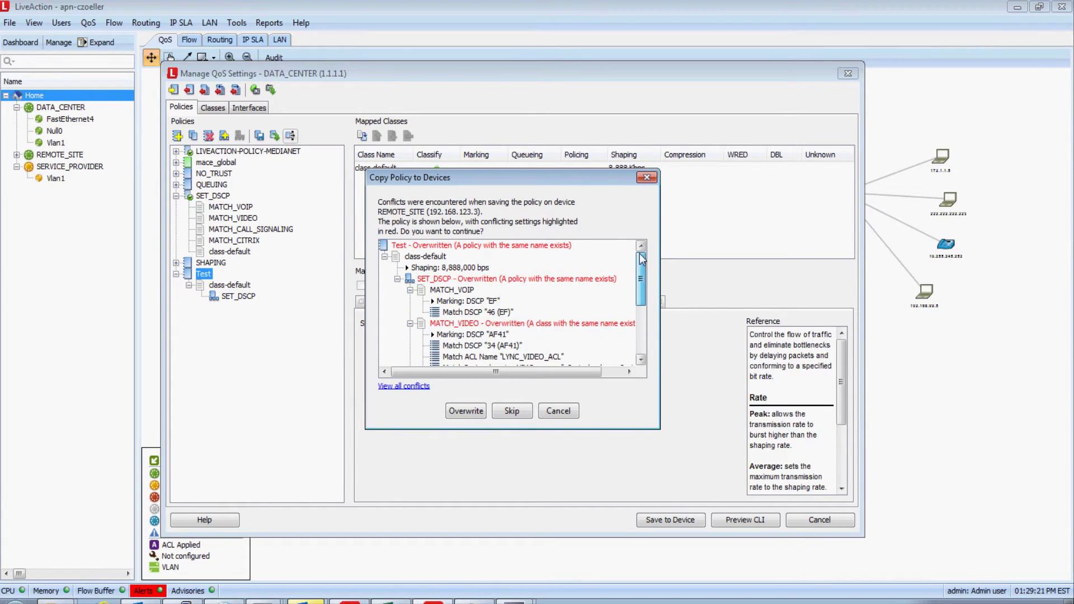
left_click(464, 415)
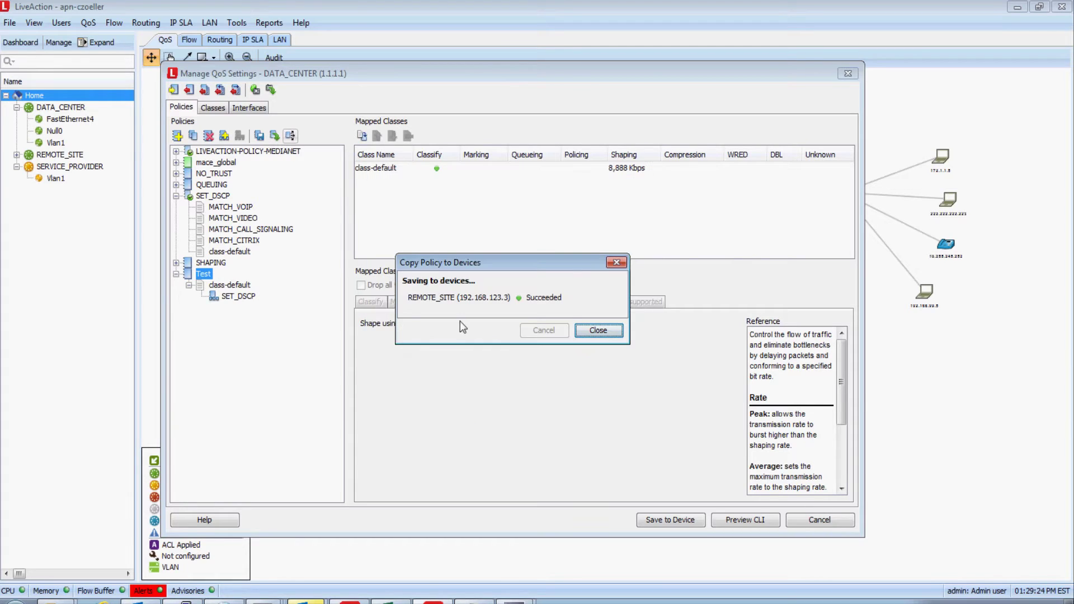
left_click(593, 329)
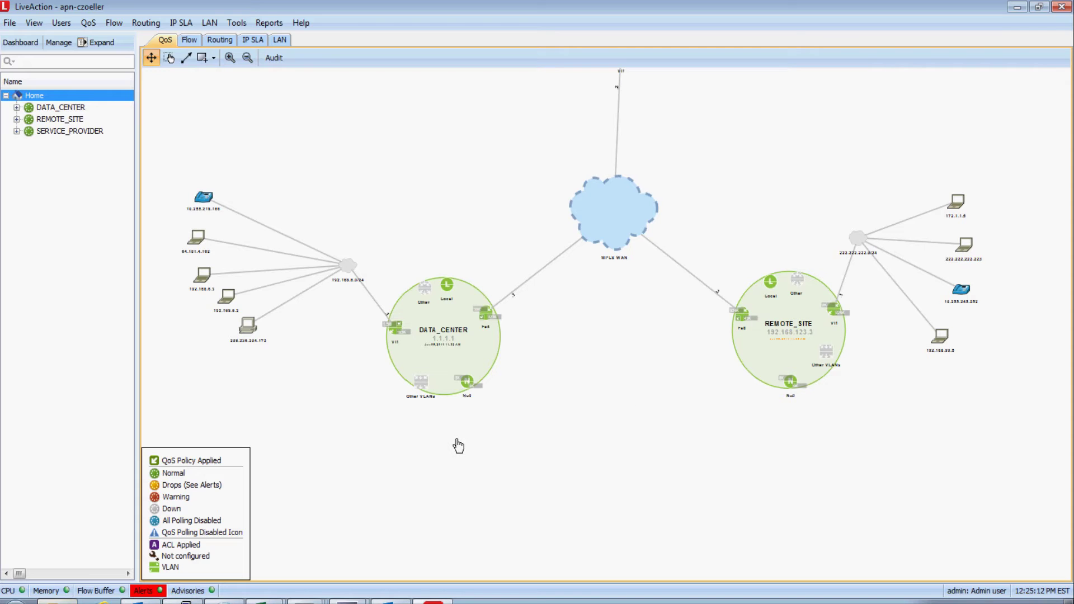
Open the in-application alerts and inspect the Device configuration changed alert.
left_click(144, 591)
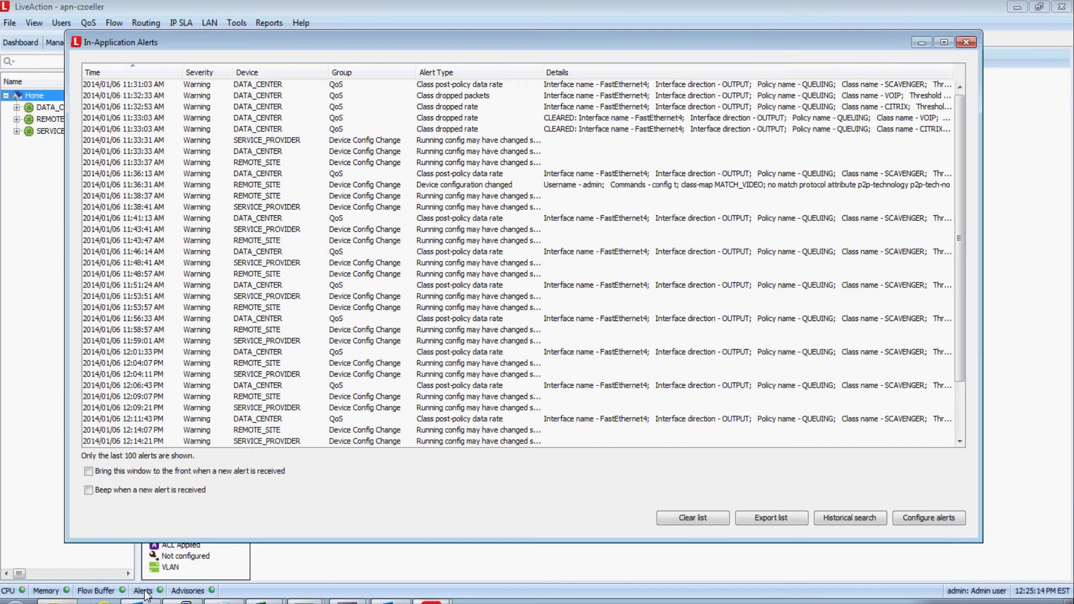
left_click(569, 190)
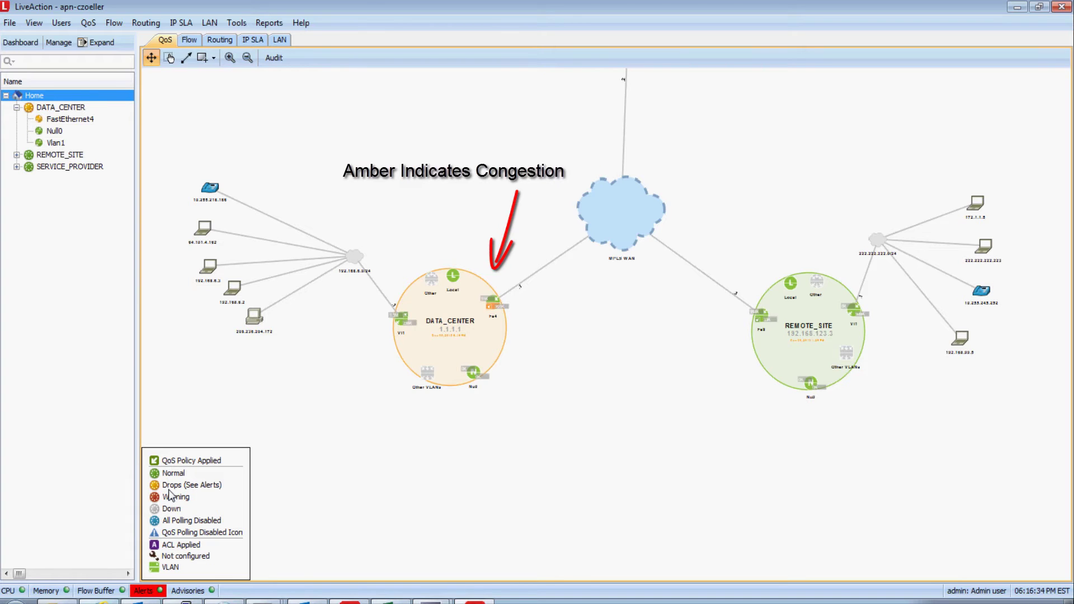
Open FastEthernet4 output shaping charts, zoom After QoS into recent traffic, and view VOIP class statistics.
double_click(493, 308)
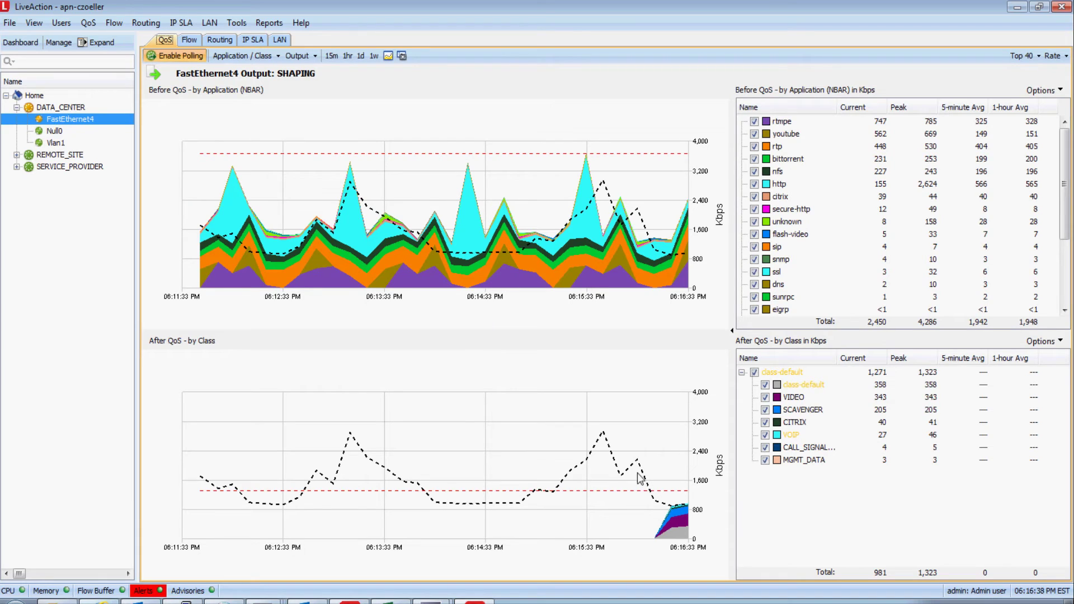
left_click_drag(637, 474, 709, 568)
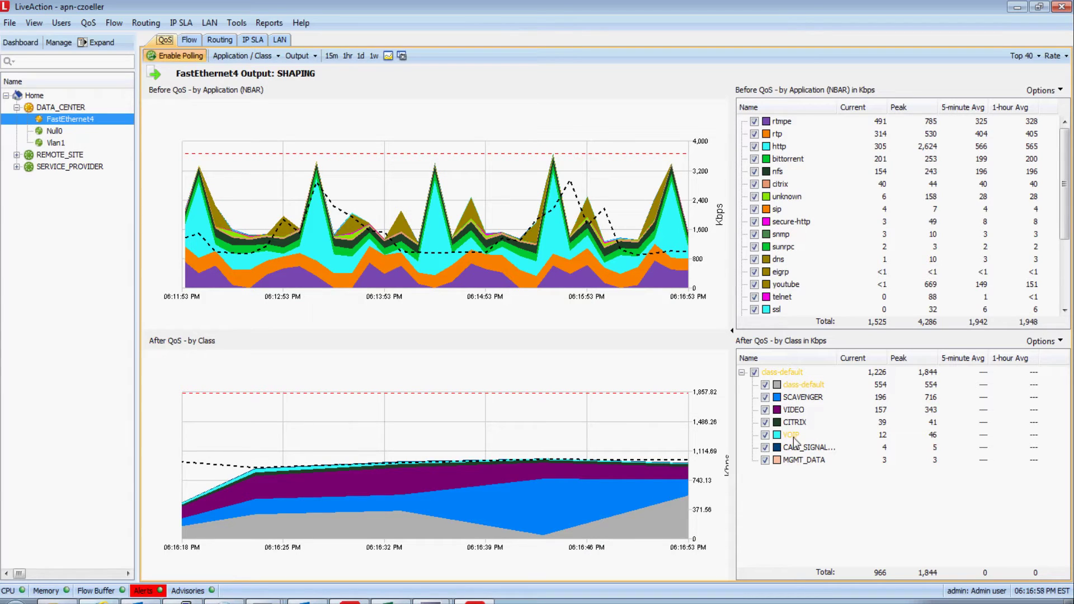
right_click(793, 437)
left_click(819, 446)
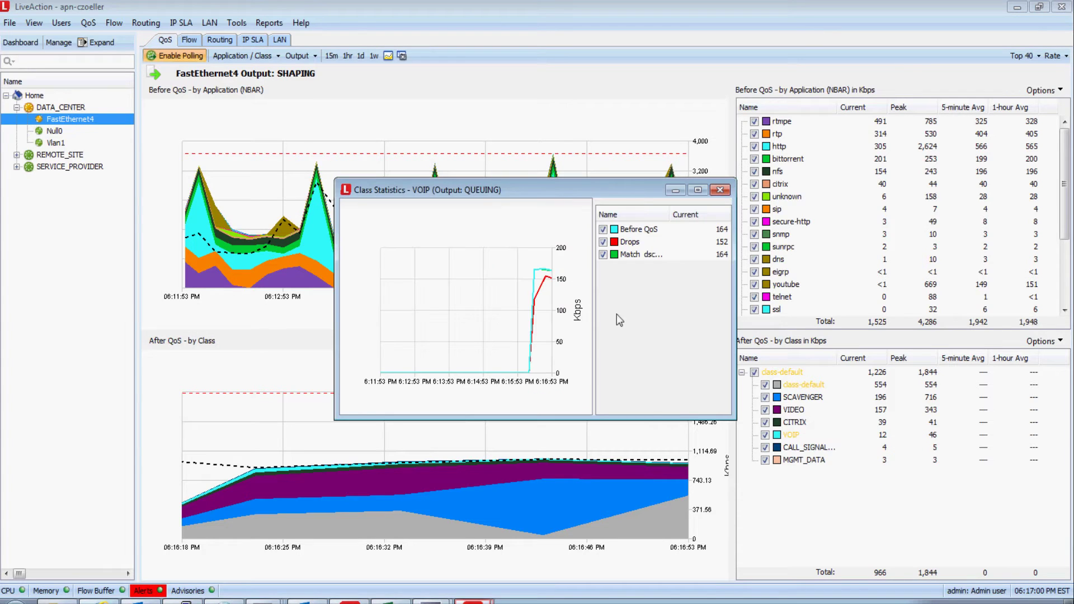
Show only the VOIP drops line in the class statistics, hiding Before QoS and Match.
left_click(610, 230)
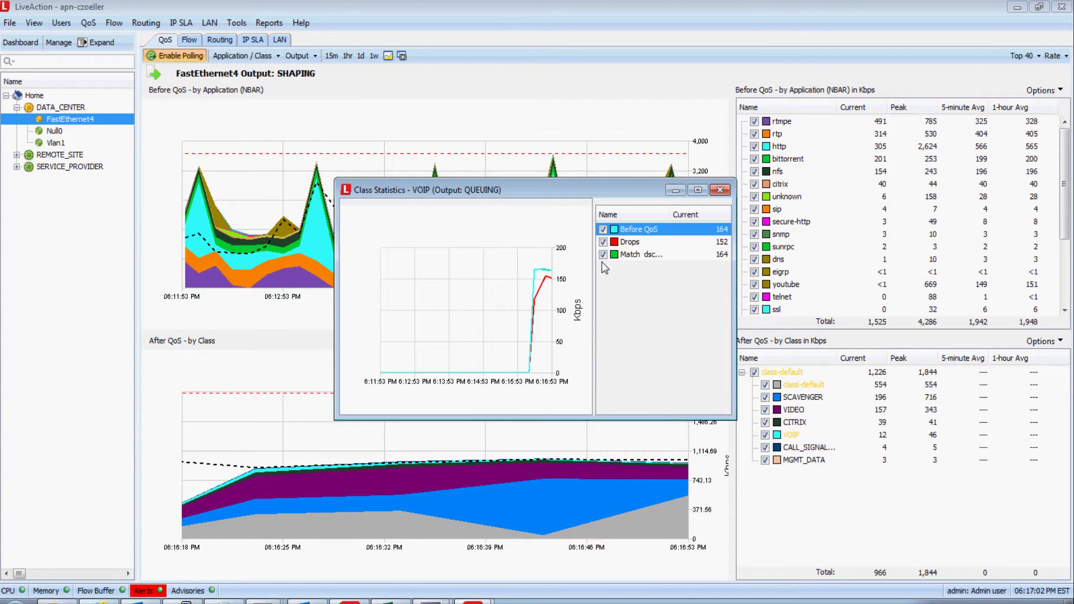
left_click(603, 255)
left_click(603, 256)
left_click(603, 230)
left_click(622, 243)
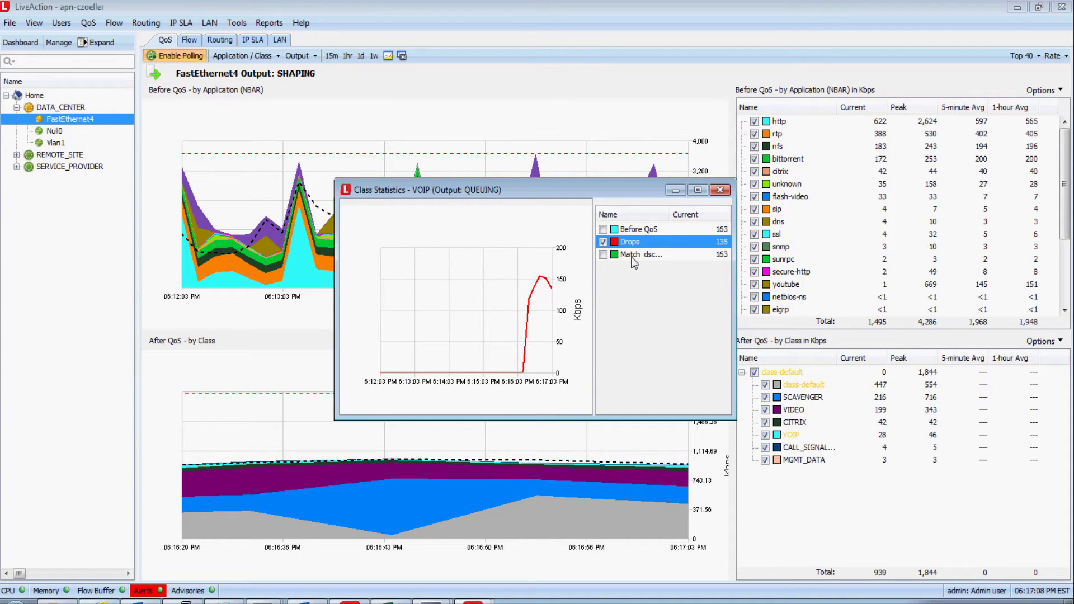
left_click(720, 190)
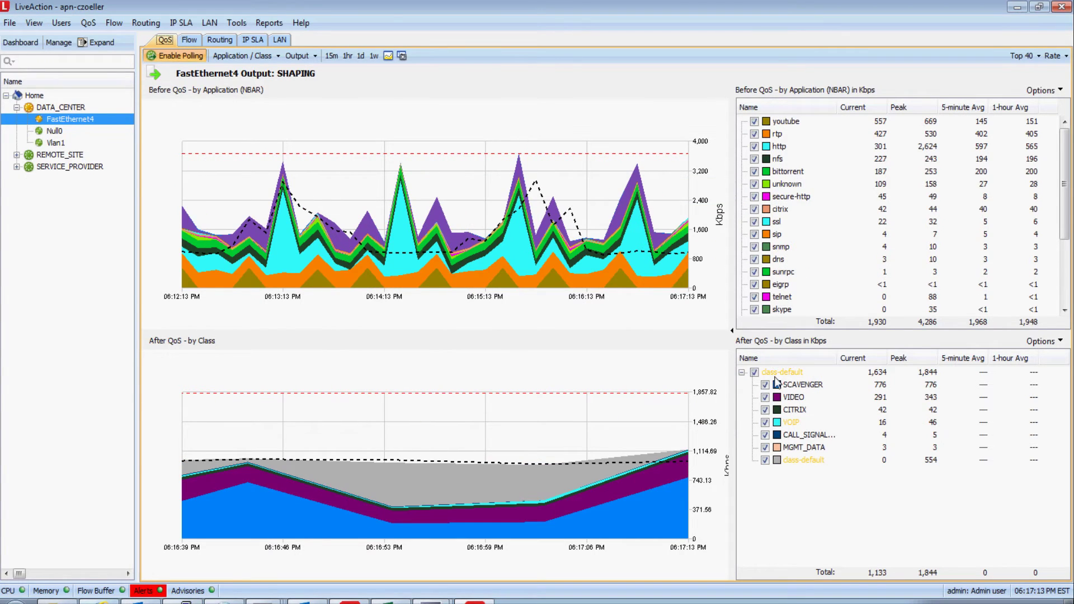
right_click(798, 421)
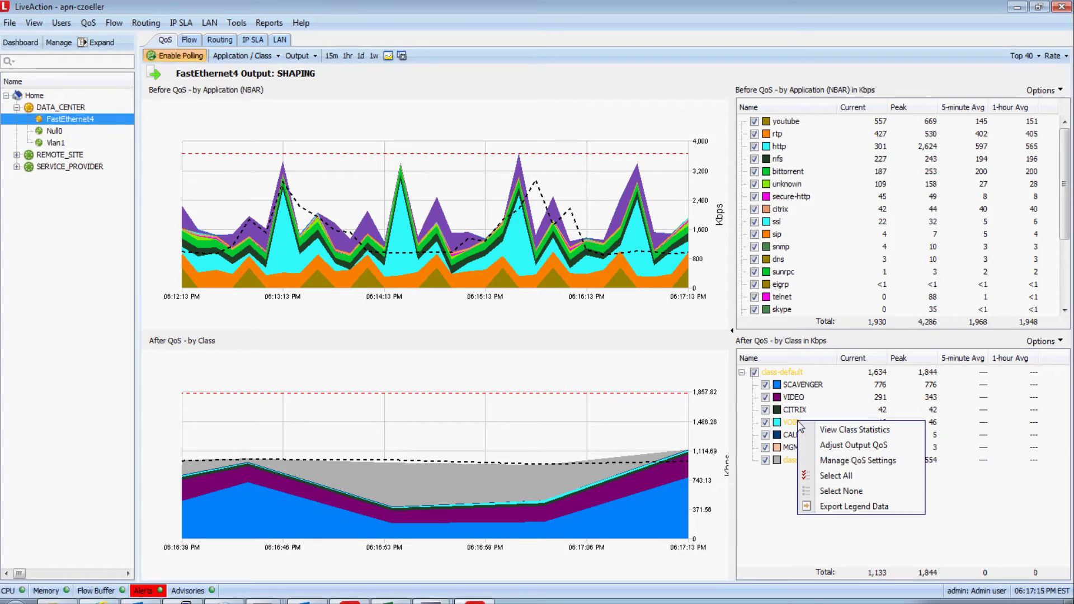
Set the VOIP class's reserved output bandwidth to 20% and save it to DATA_CENTER.
left_click(838, 445)
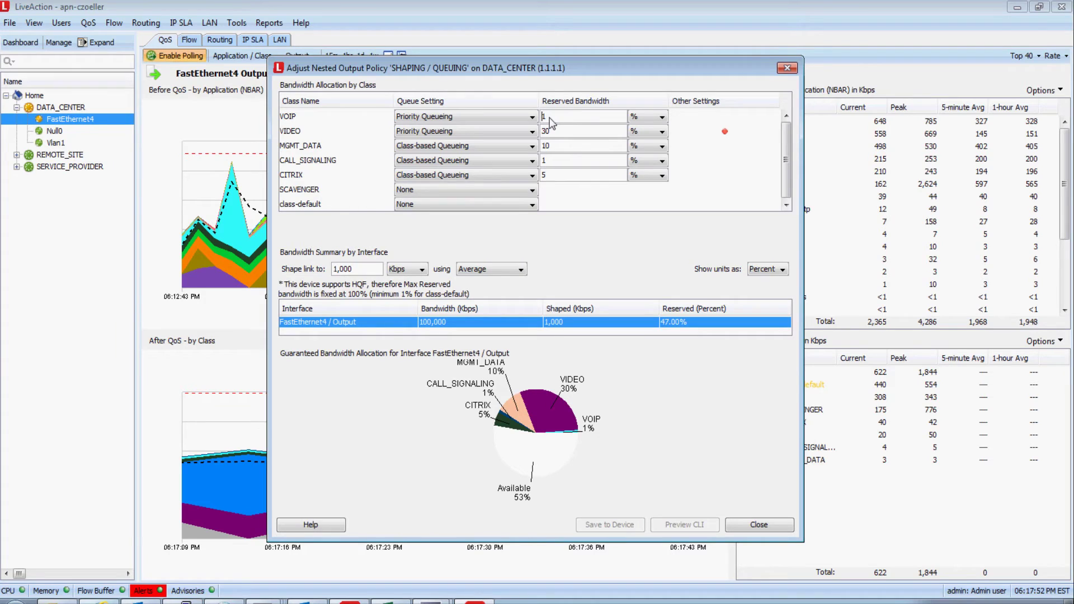
double_click(594, 119)
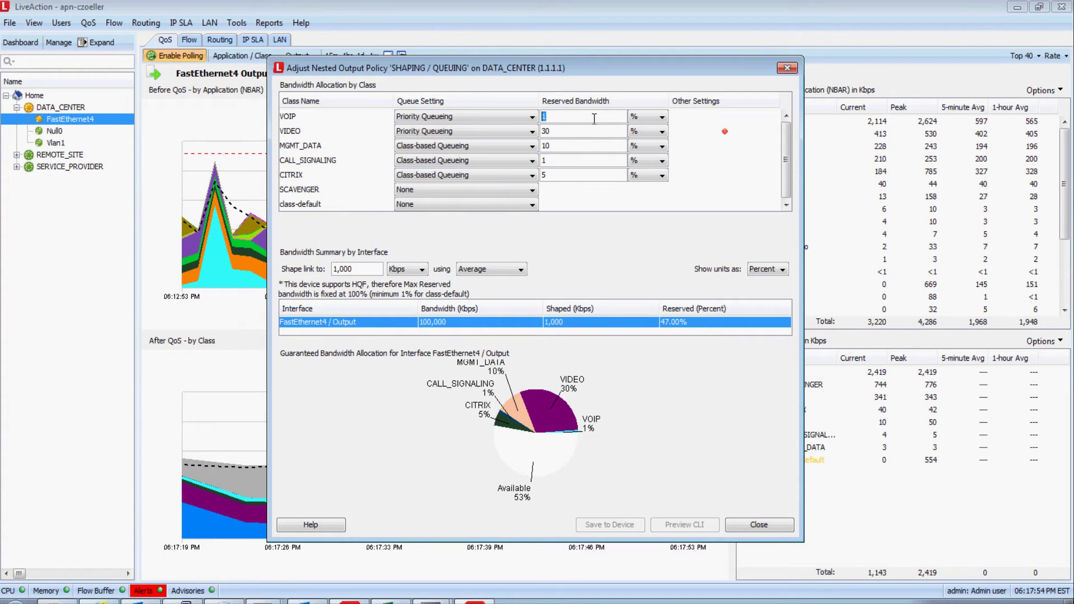
type("20")
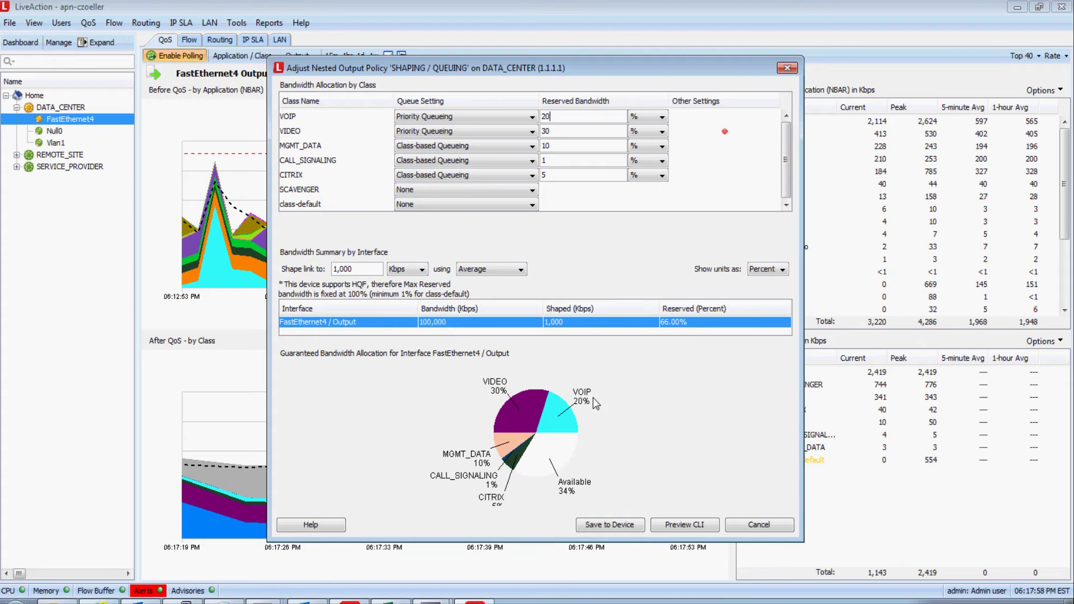
left_click(620, 526)
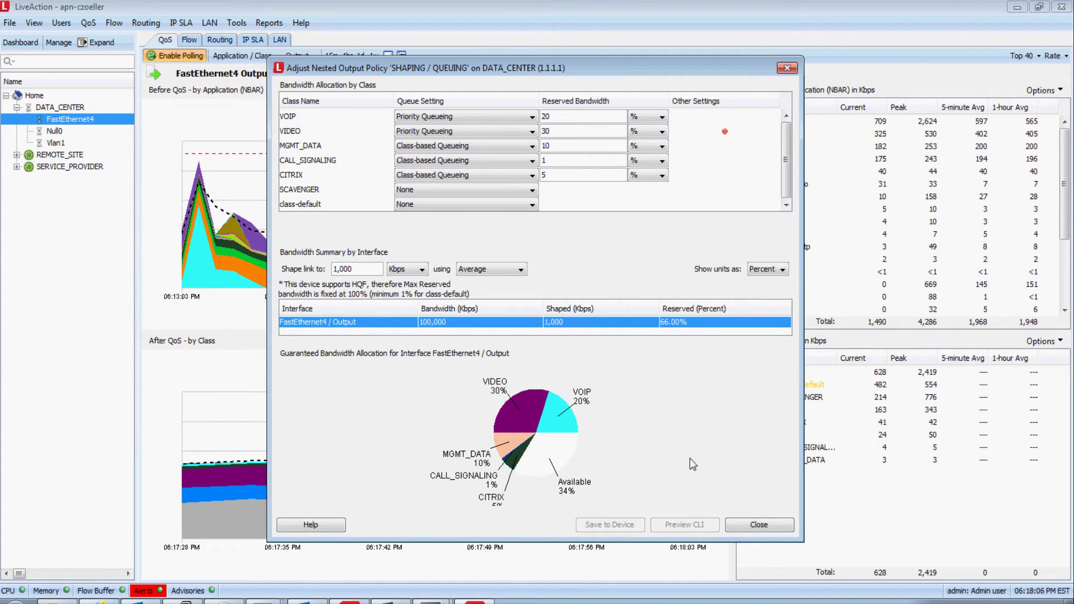
left_click(758, 525)
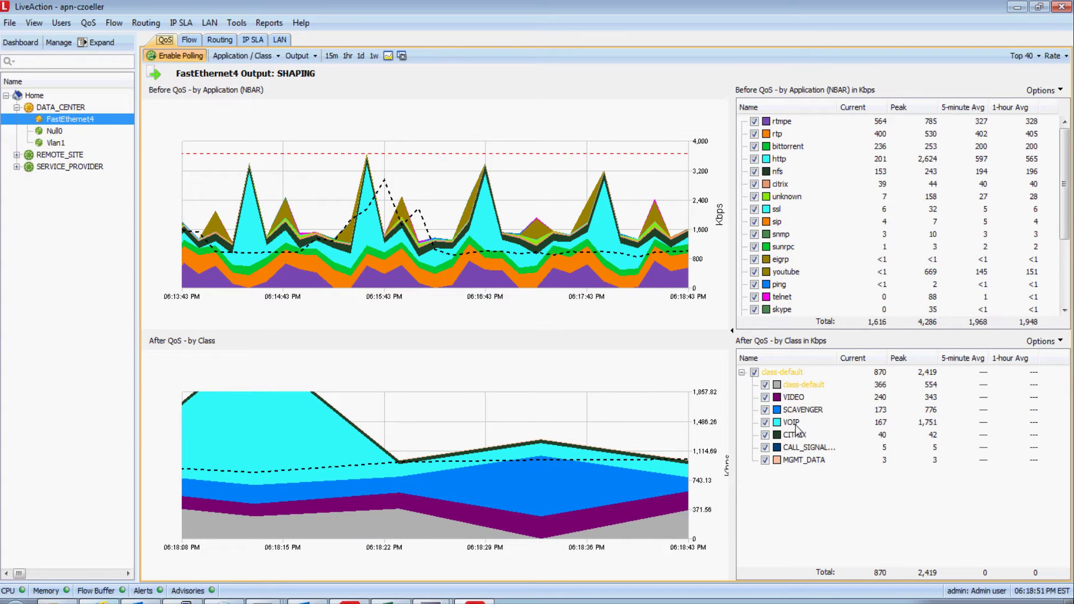
left_click(795, 428)
right_click(795, 428)
left_click(810, 432)
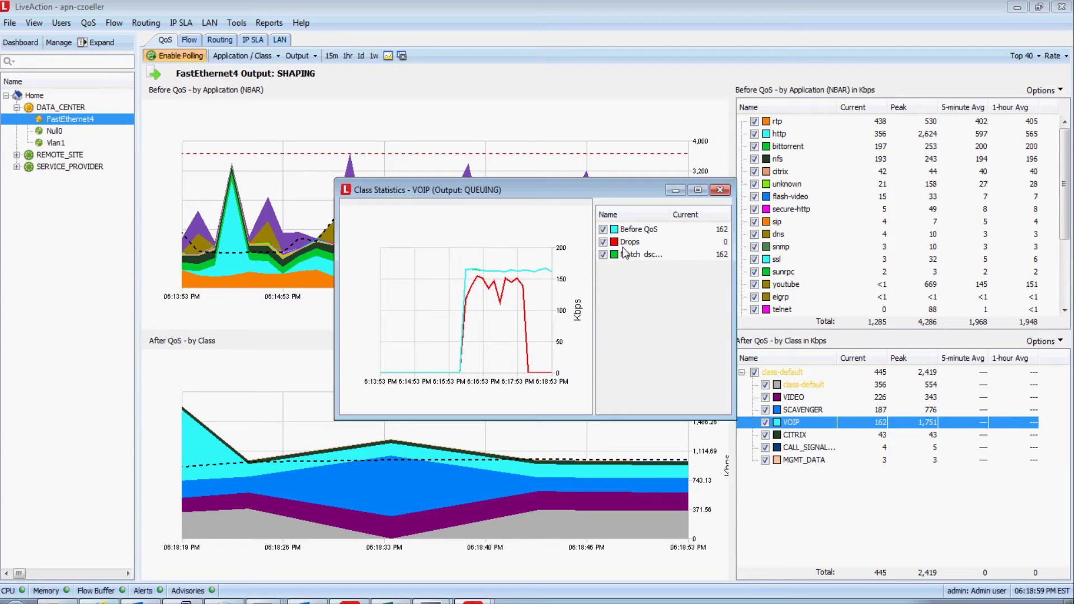
left_click(720, 190)
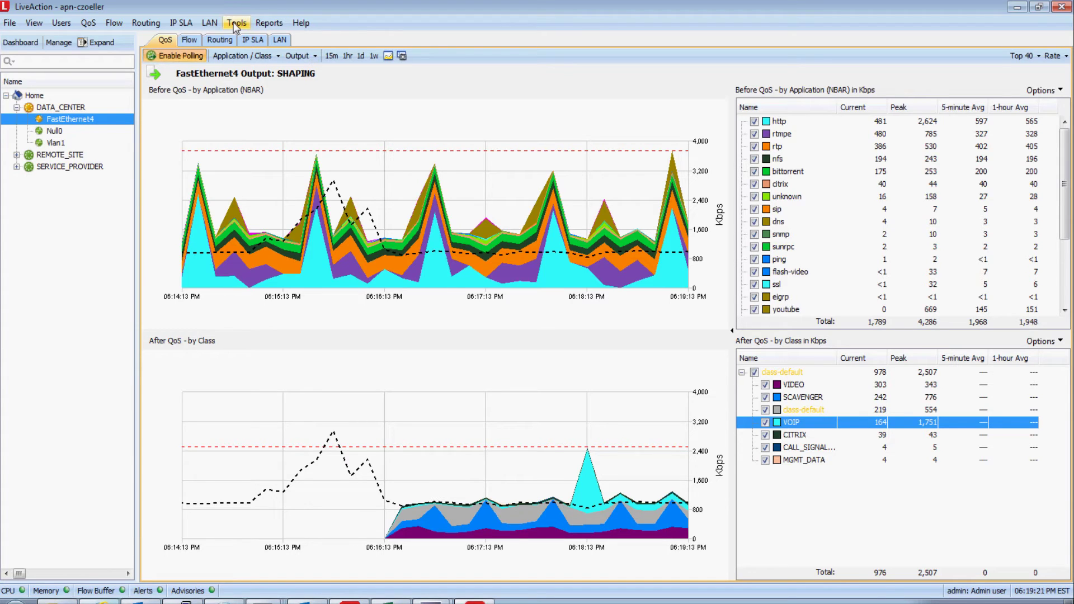
Return to the topology map, switch to the flow view, and open DATA_CENTER's flow table.
left_click(72, 94)
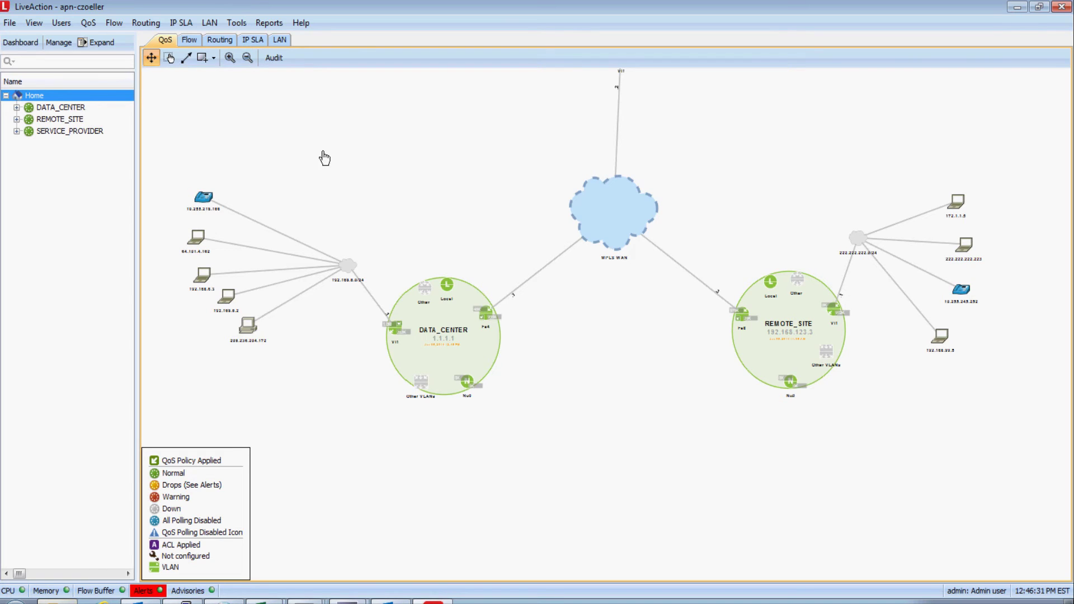
left_click(189, 40)
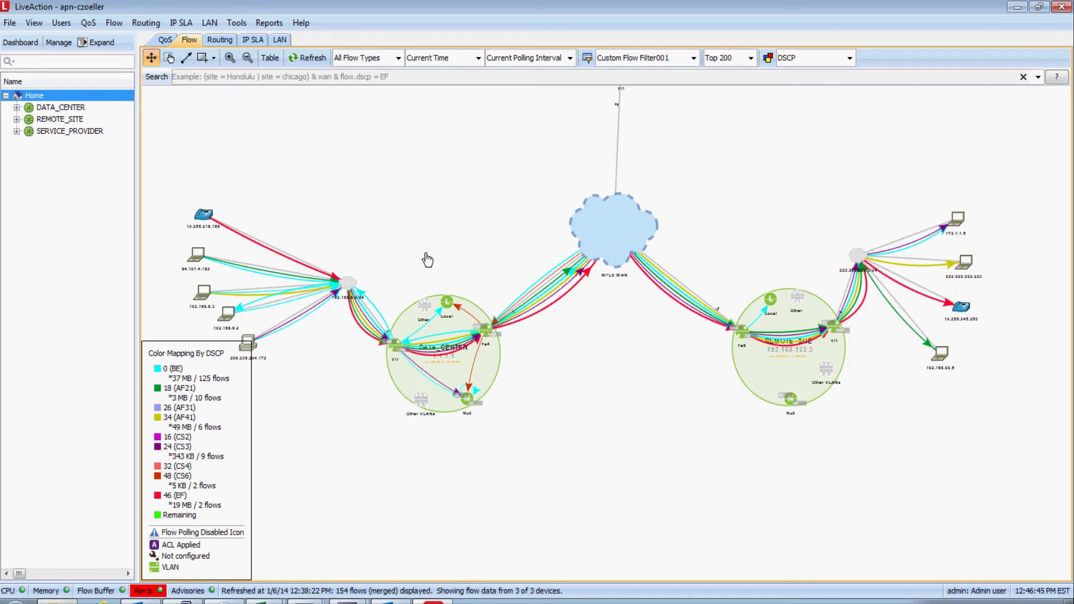
double_click(494, 369)
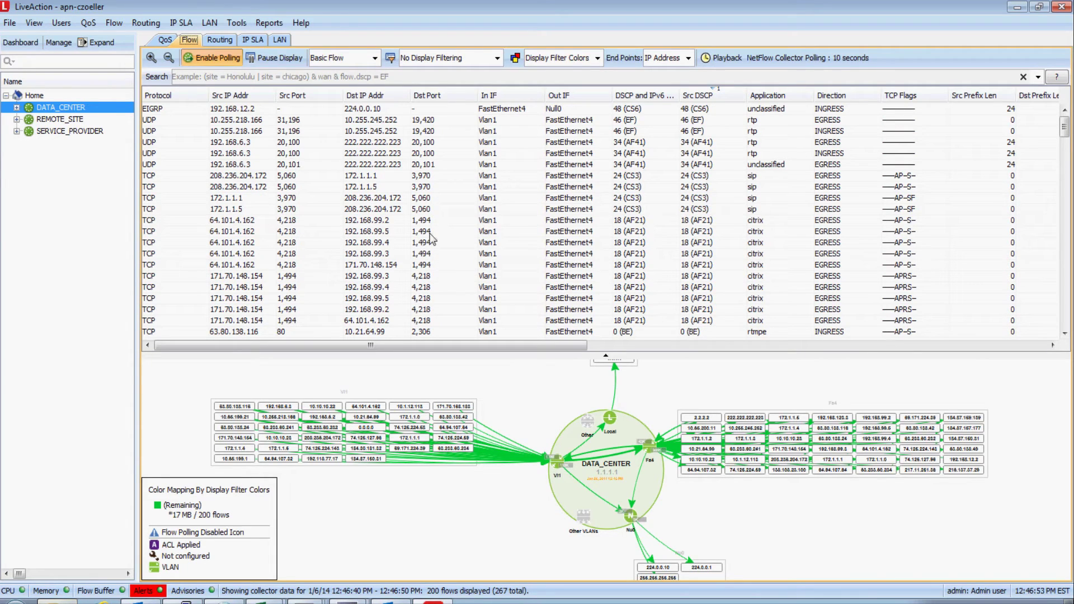
Create SiteA_ACL from the 192.168.6.3 to 222.222.222.223 UDP 20100 flow, saving it to DATA_CENTER.
right_click(380, 154)
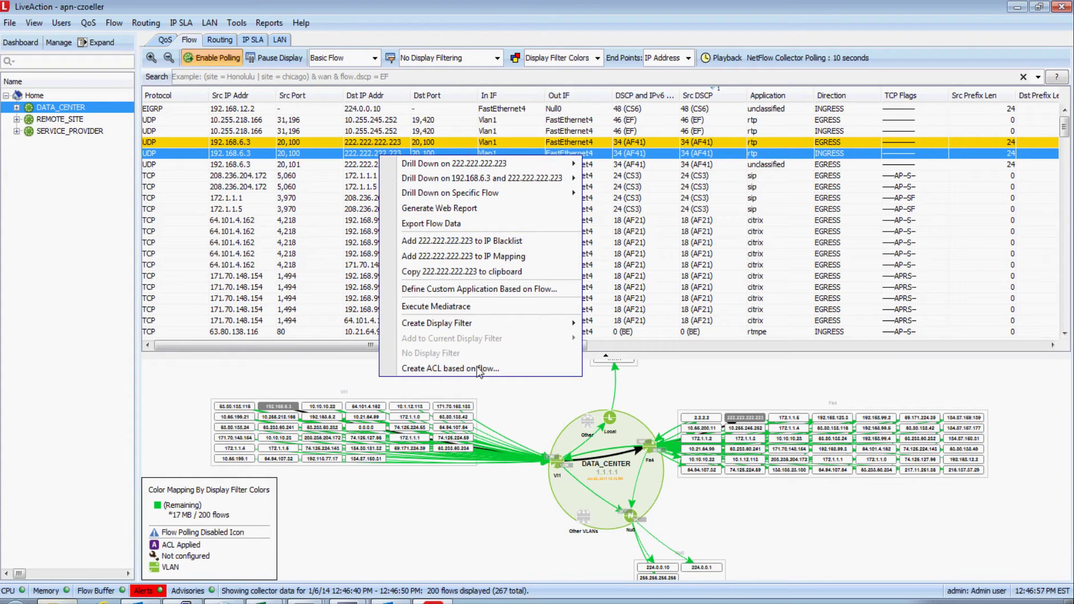
left_click(511, 368)
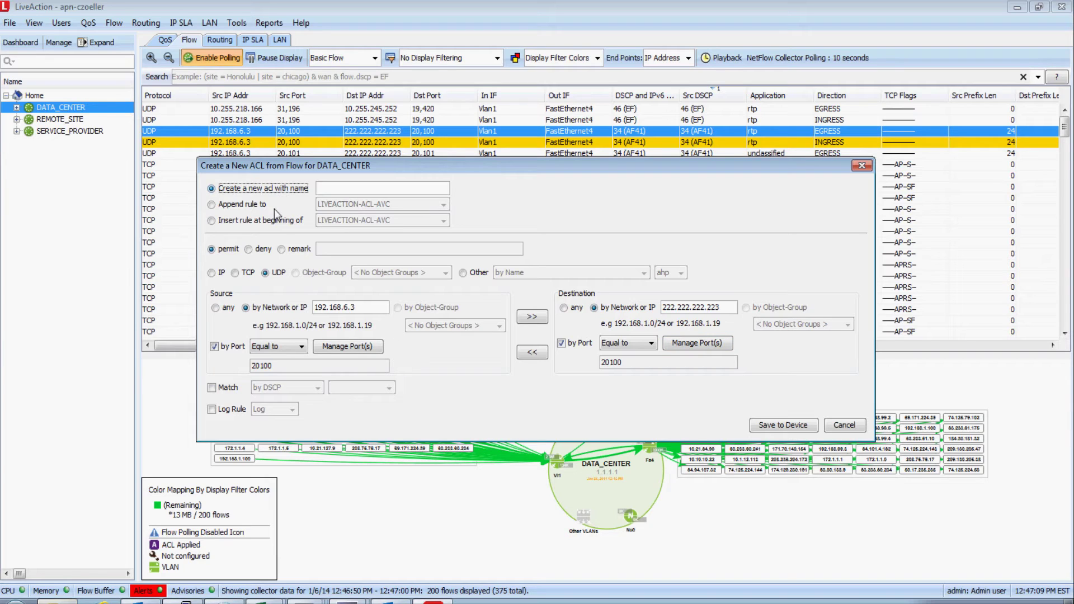
left_click(344, 189)
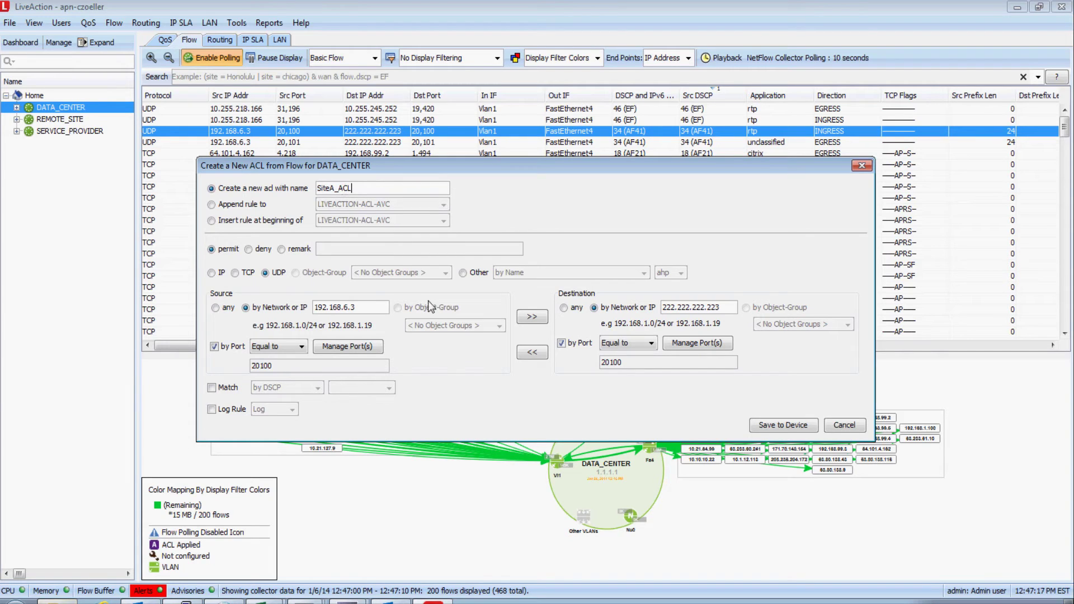
left_click(766, 426)
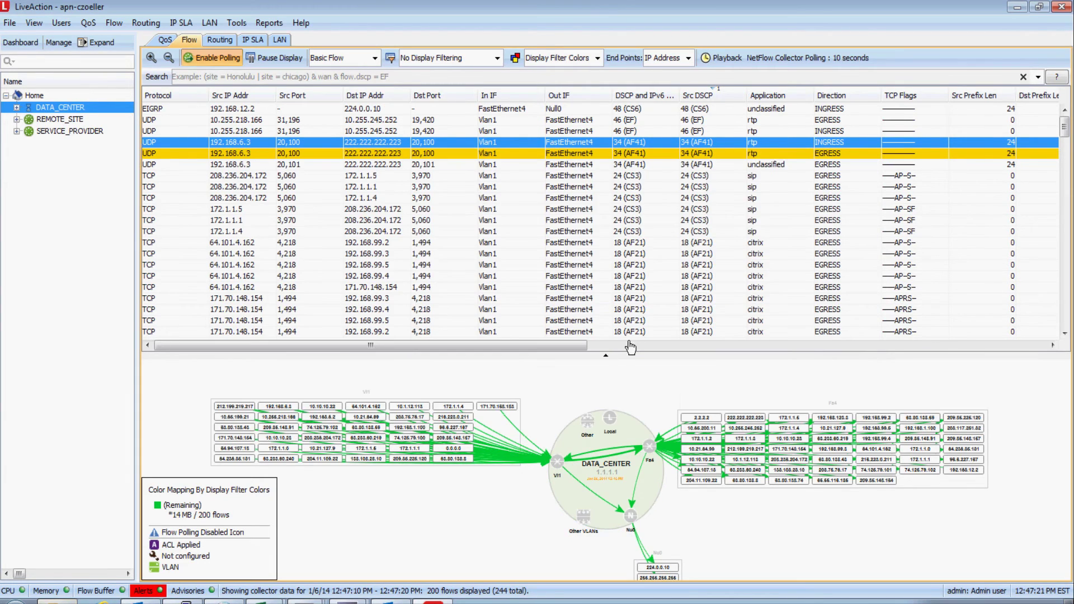
left_click(34, 96)
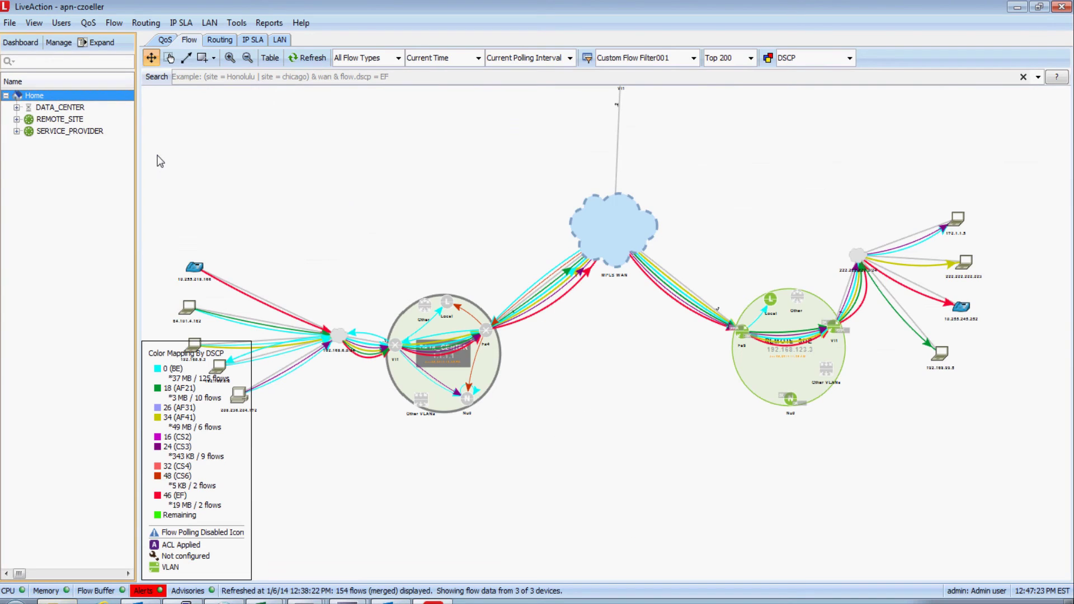
Open DATA_CENTER's ACL management via Device Tools and edit SiteA_ACL.
right_click(490, 377)
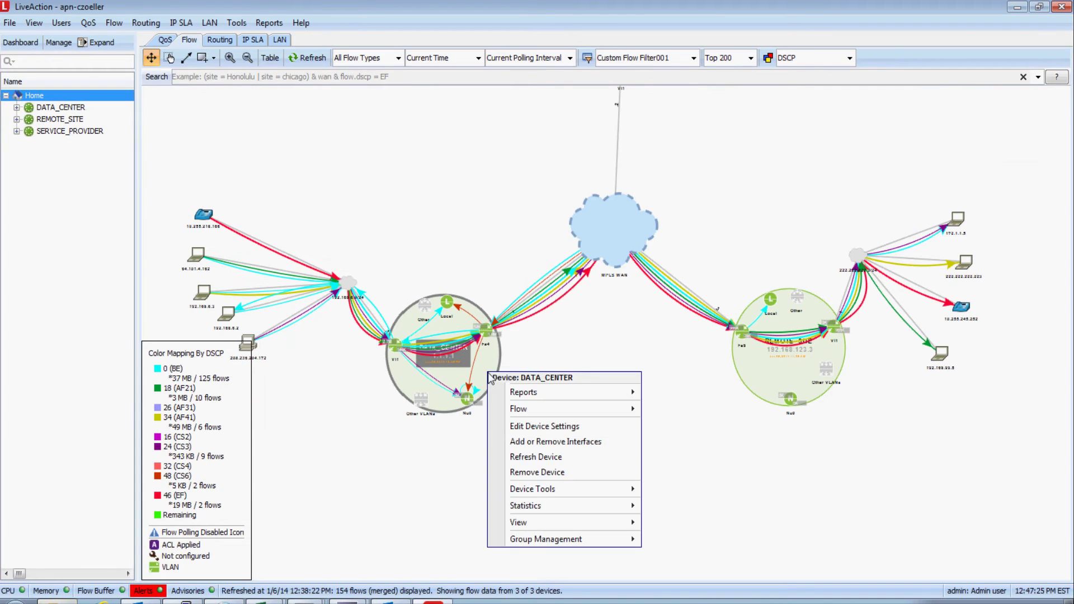
mouse_move(609, 505)
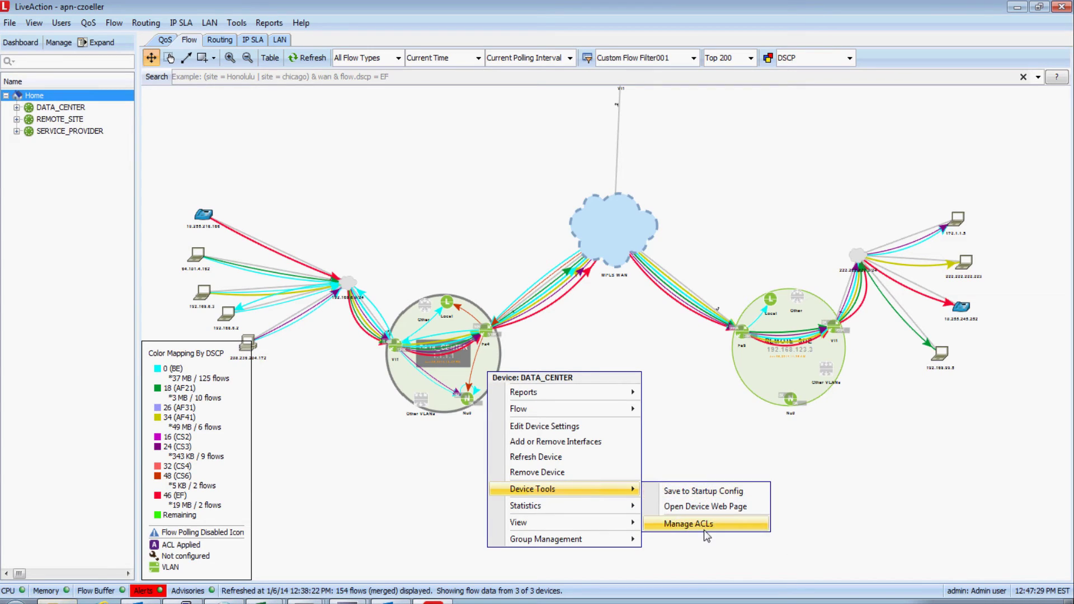
left_click(706, 524)
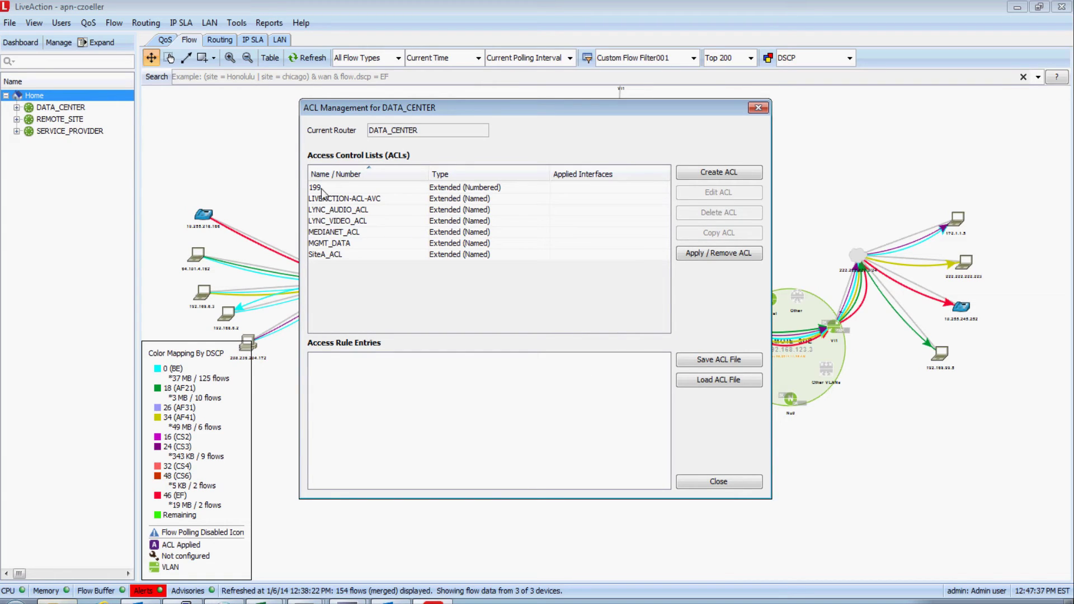
left_click(324, 256)
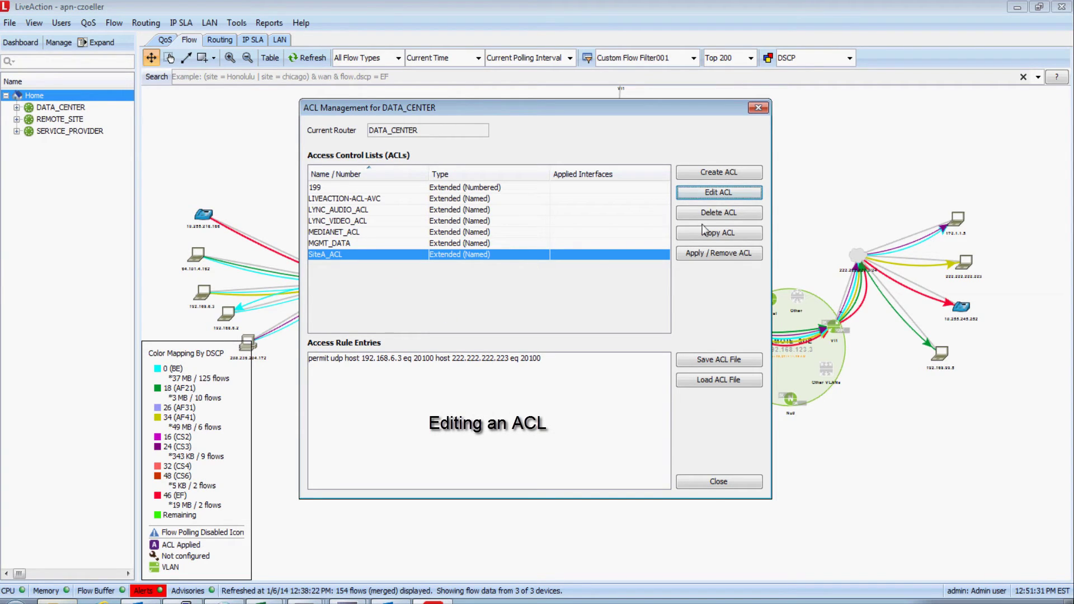
left_click(746, 194)
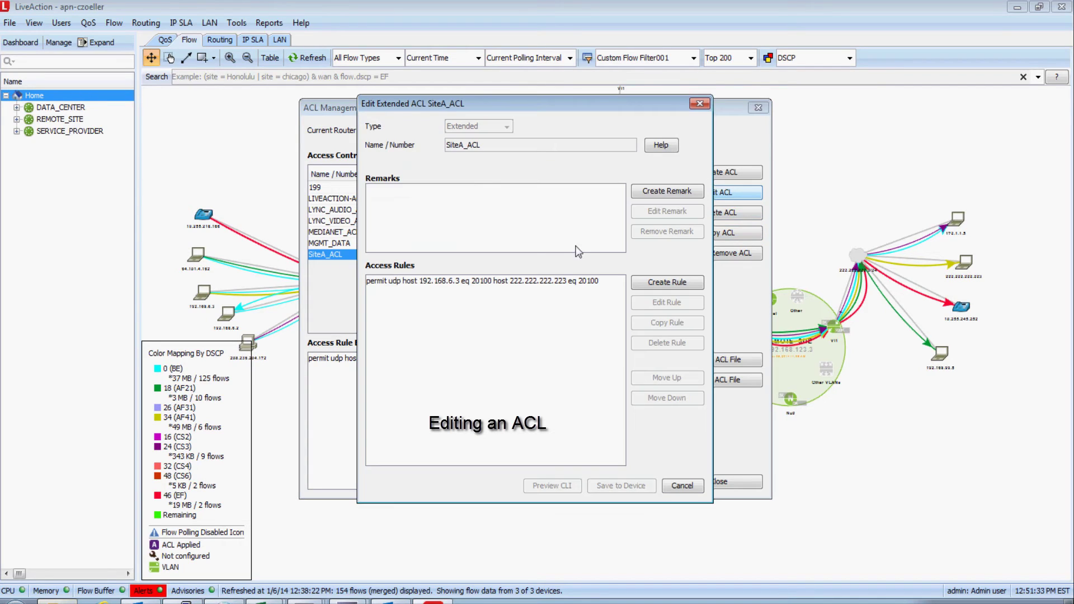
Change SiteA_ACL's rule to permit ip any to 222.222.222.0/24 and save it to DATA_CENTER.
left_click(600, 286)
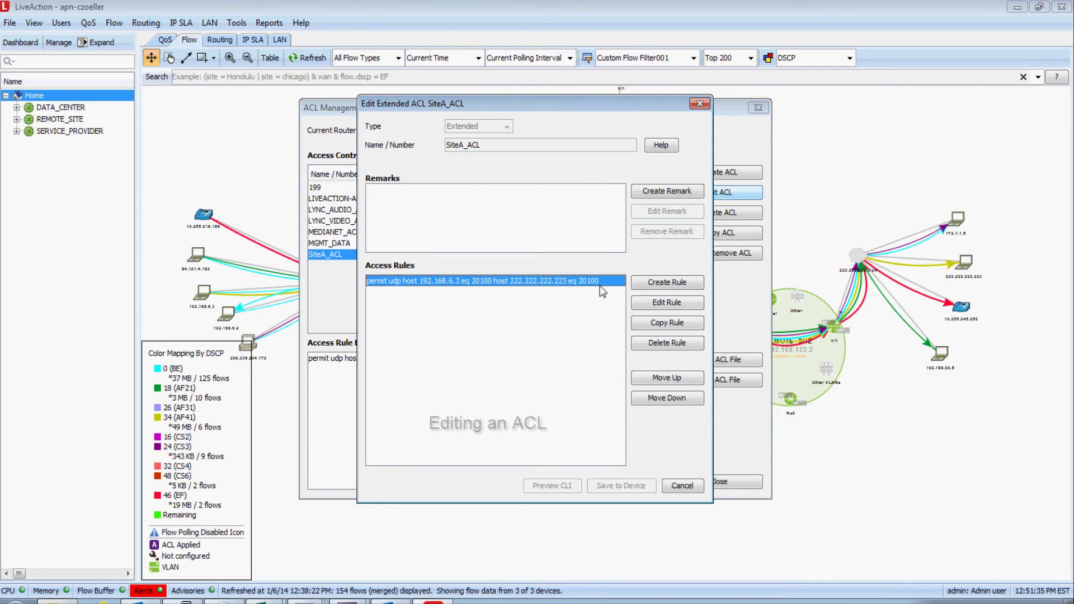
left_click(647, 303)
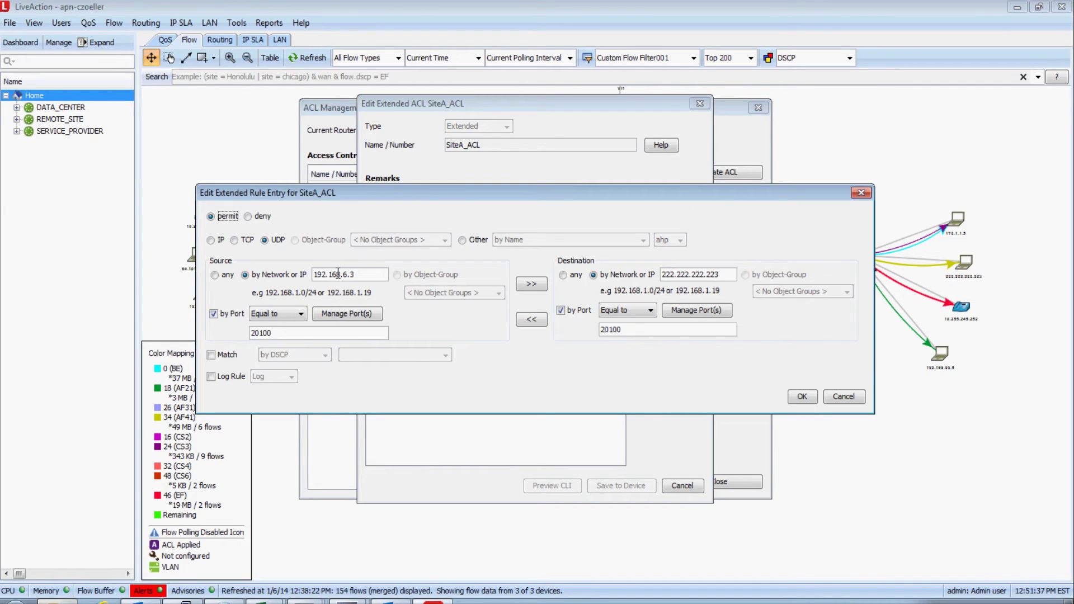
left_click(211, 240)
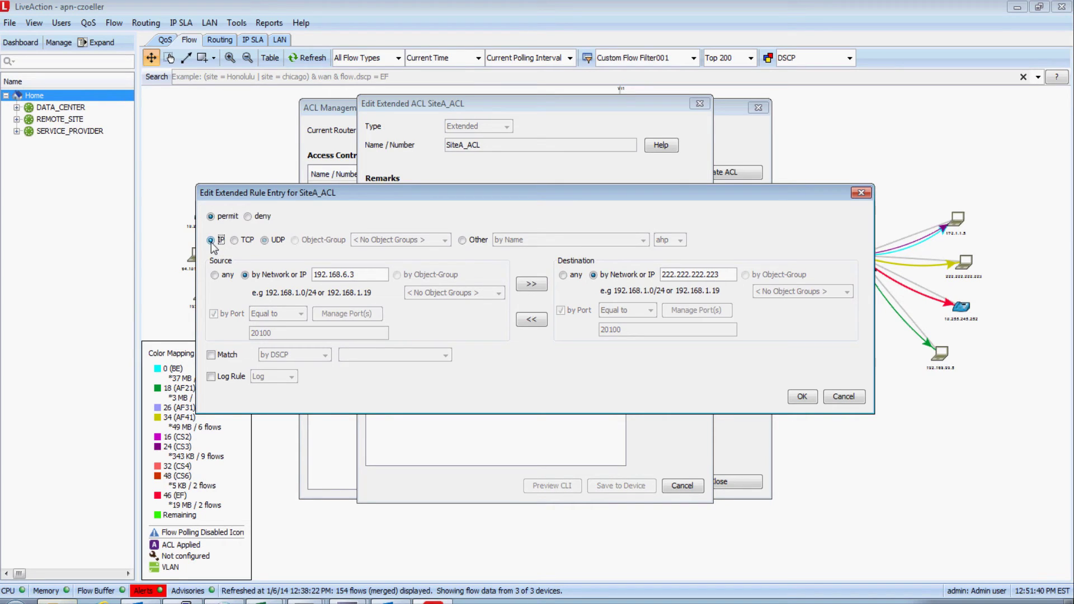
left_click(214, 276)
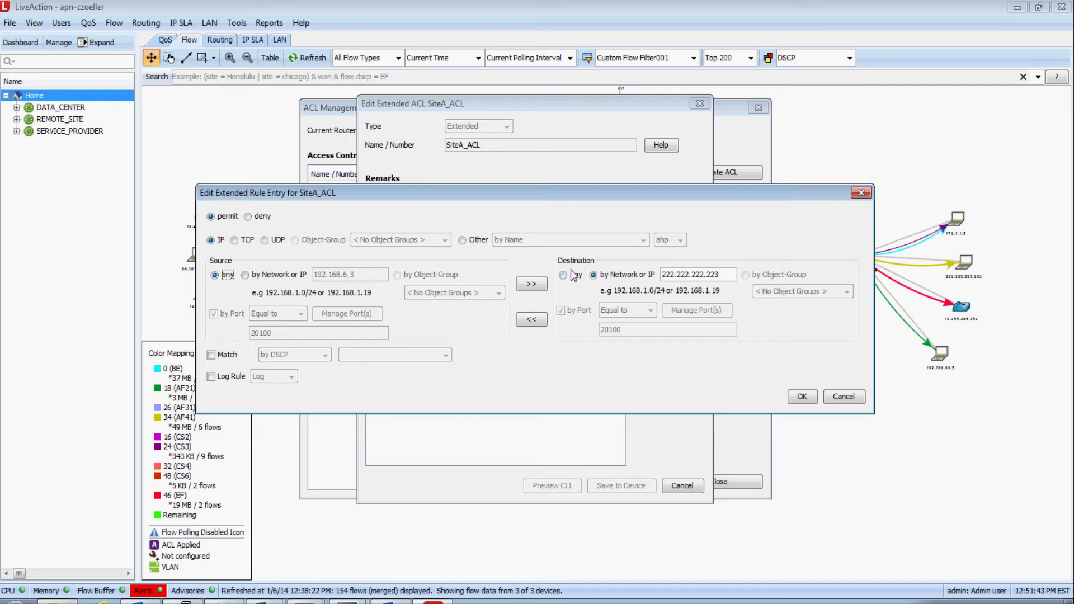
left_click(735, 275)
key("BackSpace")
key("BackSpace")
key("BackSpace")
left_click(802, 397)
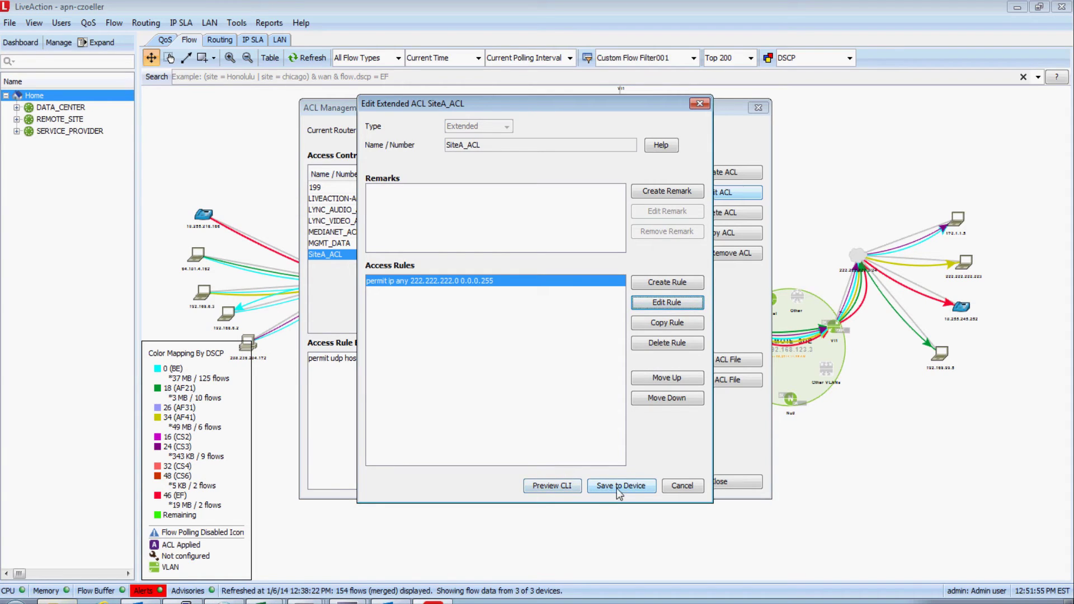
left_click(637, 488)
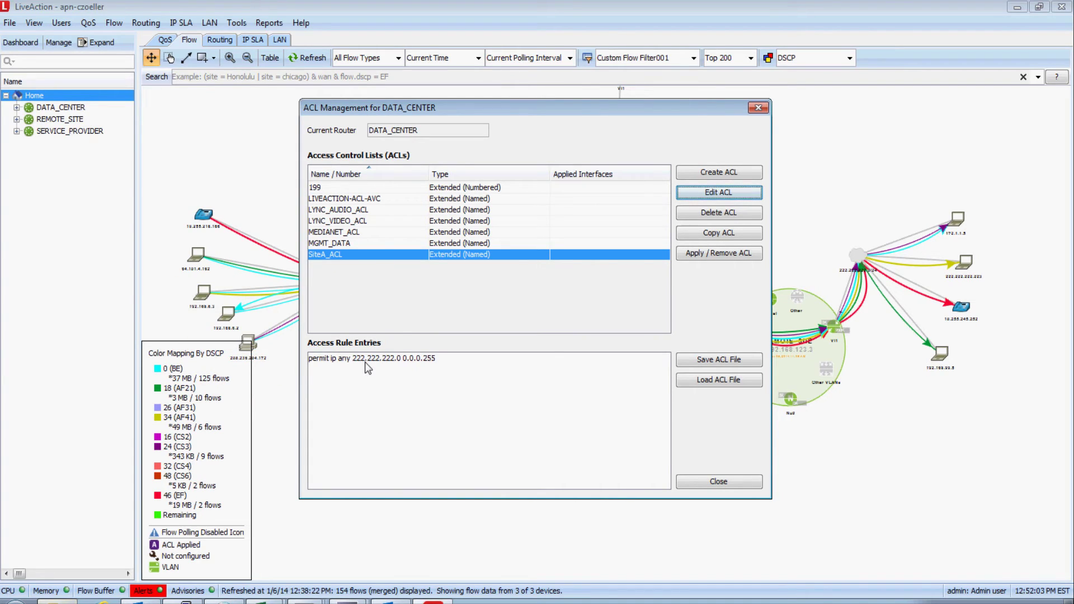
Copy SiteA_ACL as a new ACL named SiteB_ACL.
left_click(725, 234)
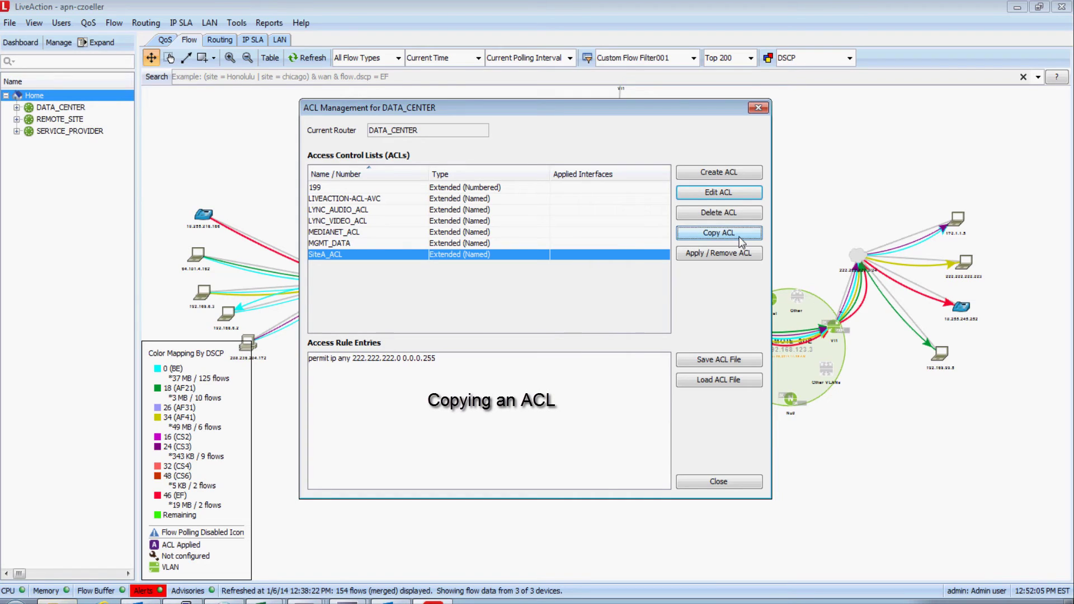
type("Site")
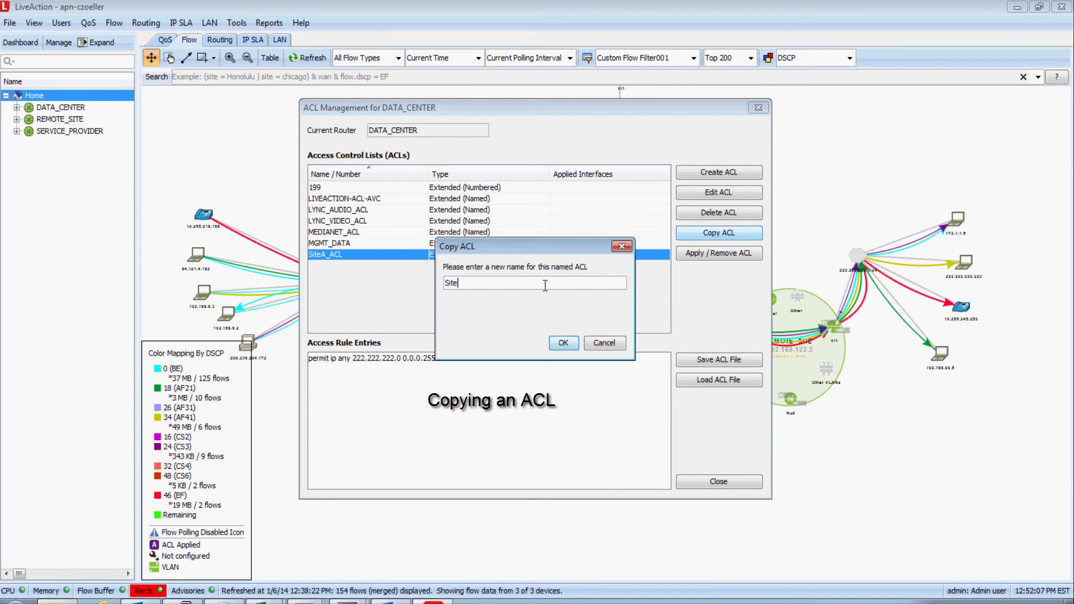
type("B_ACL")
left_click(561, 341)
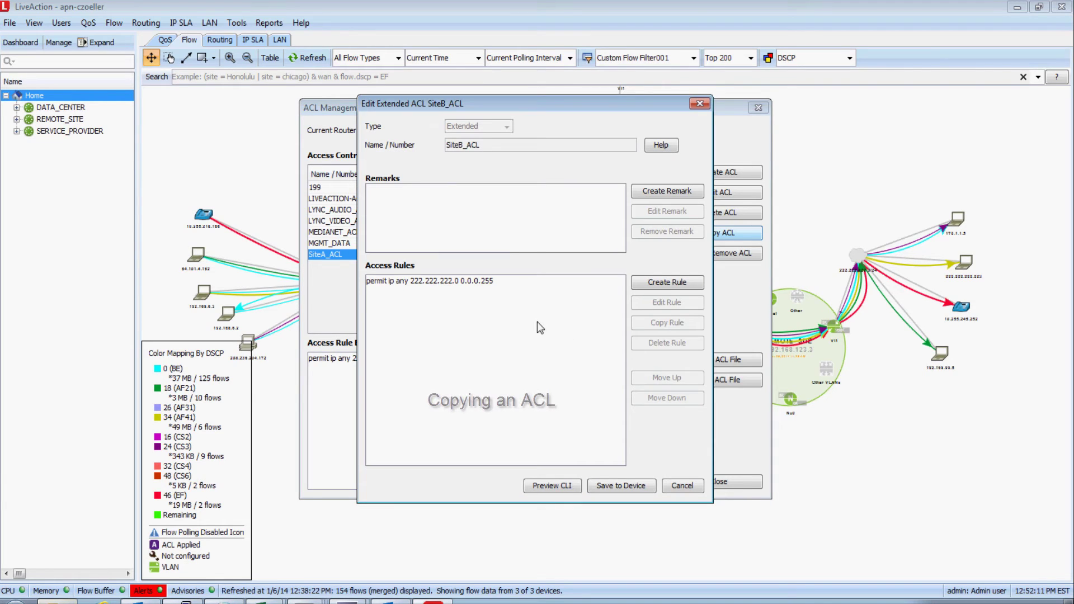
Change SiteB_ACL's rule destination to 222.222.221.0/24 and save it to DATA_CENTER.
left_click(484, 283)
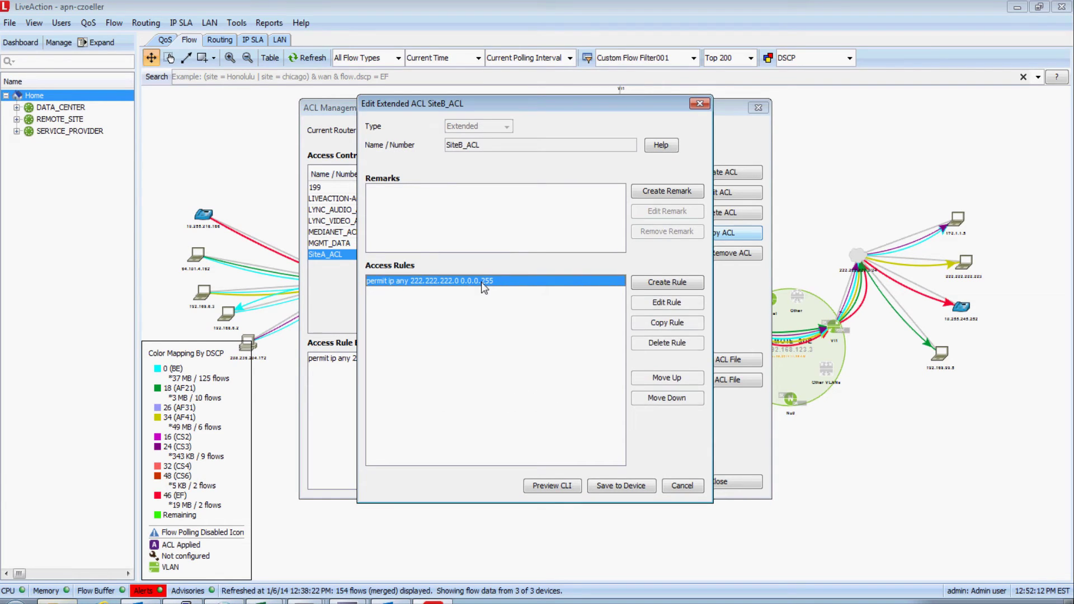
left_click(651, 307)
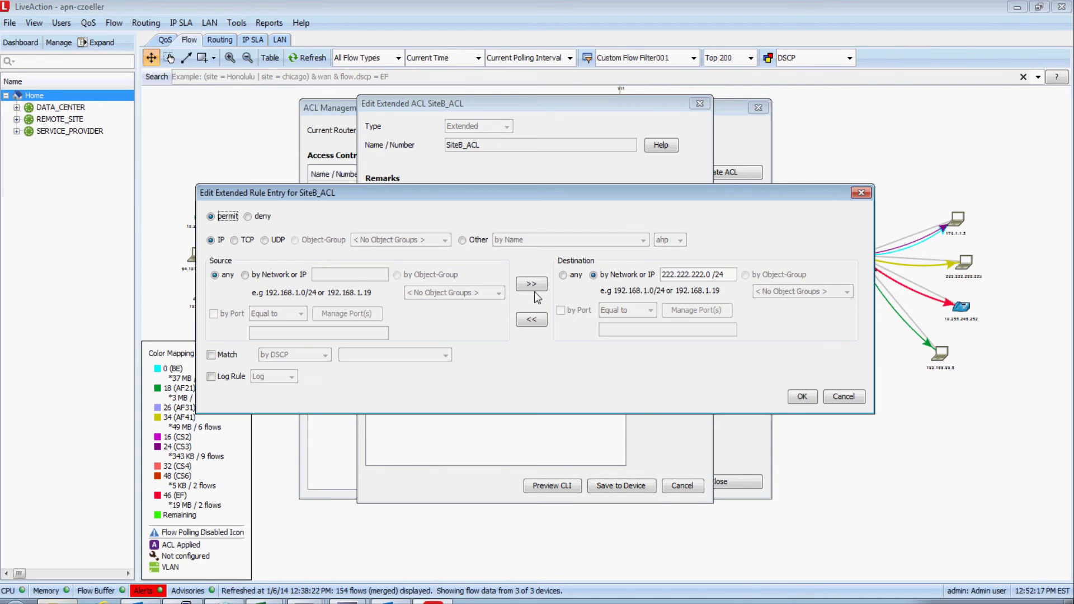
left_click(700, 275)
key("BackSpace")
type("1")
left_click(801, 397)
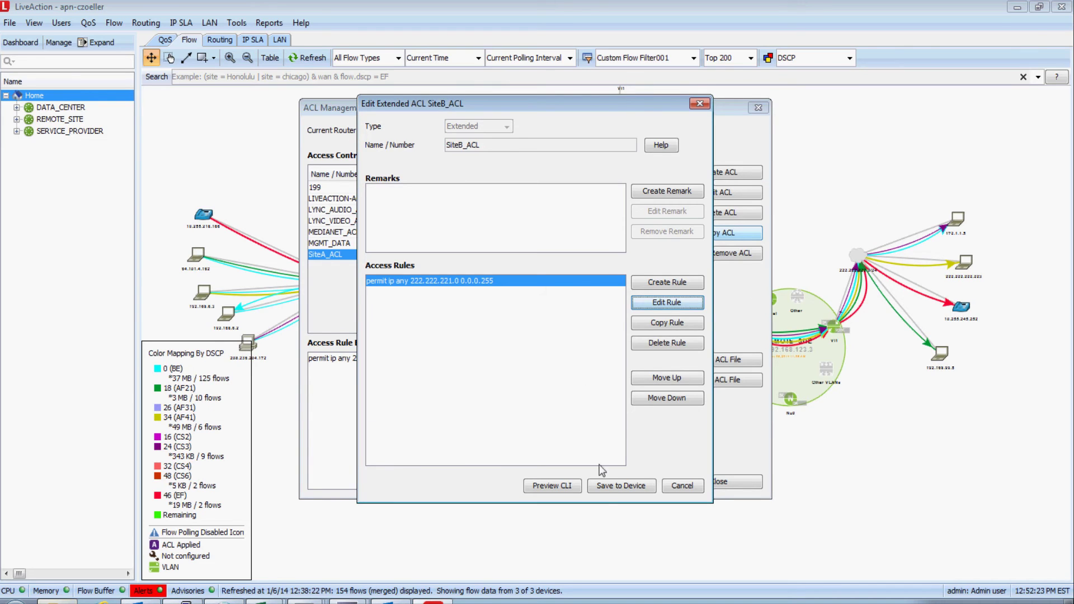
left_click(620, 486)
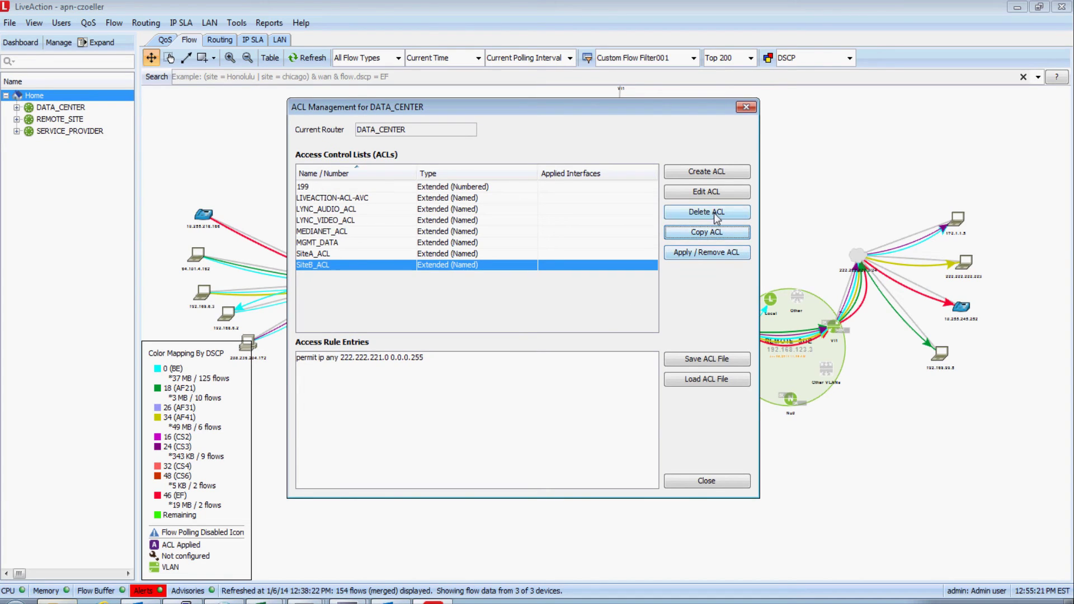
Copy SiteB_ACL as a new ACL named SiteC_ACL.
left_click(720, 238)
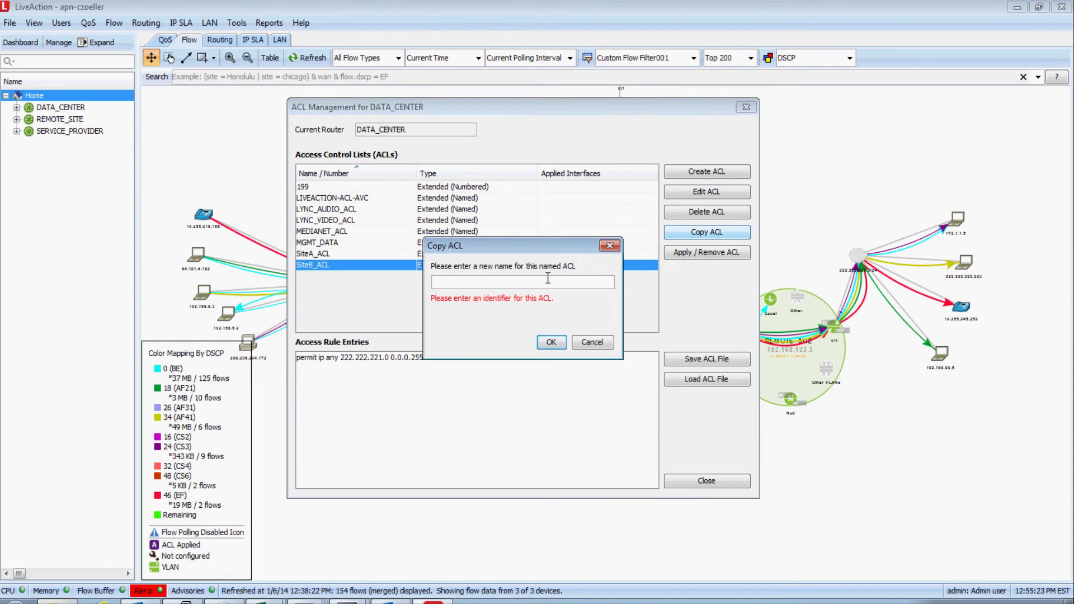
type("SiteC_ACL")
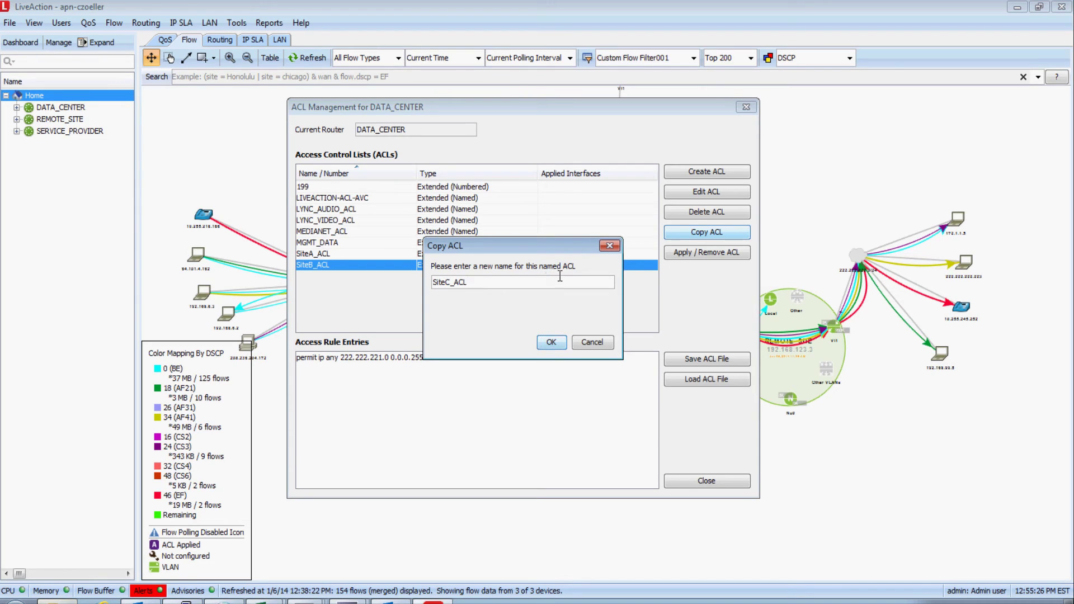
left_click(550, 342)
Change SiteC_ACL's permit rule destination to 222.222.223.0/24 and save it to DATA_CENTER.
left_click(504, 282)
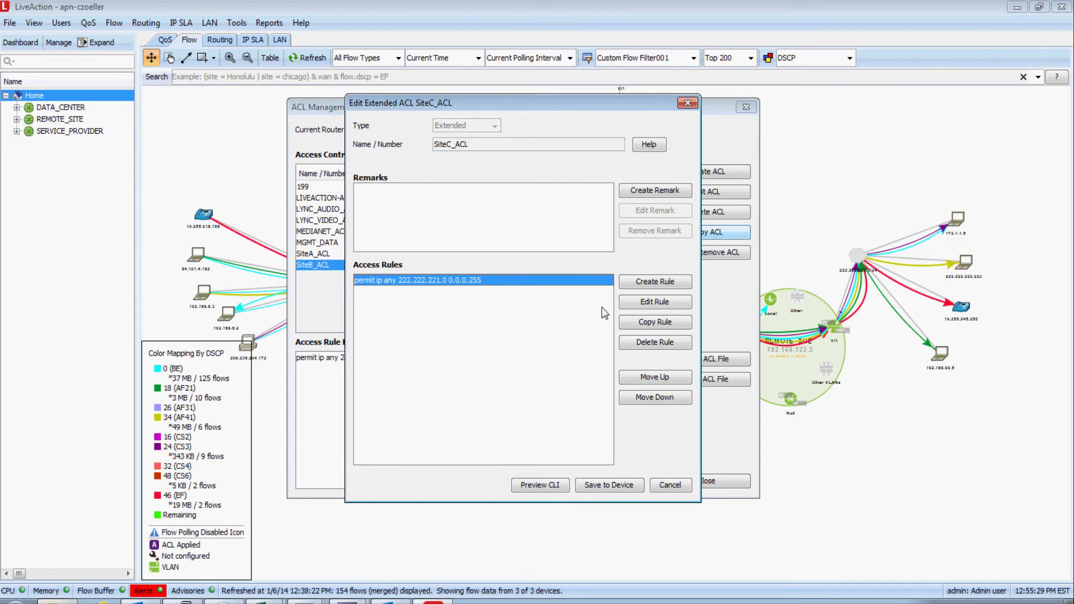
left_click(643, 305)
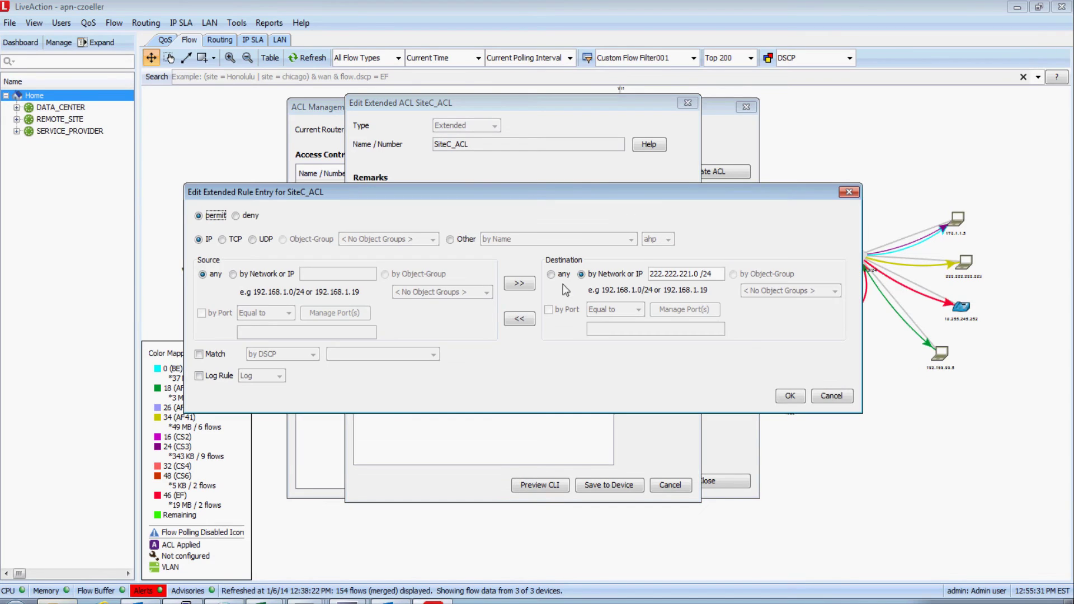
left_click(691, 274)
key("BackSpace")
type("3")
left_click(788, 394)
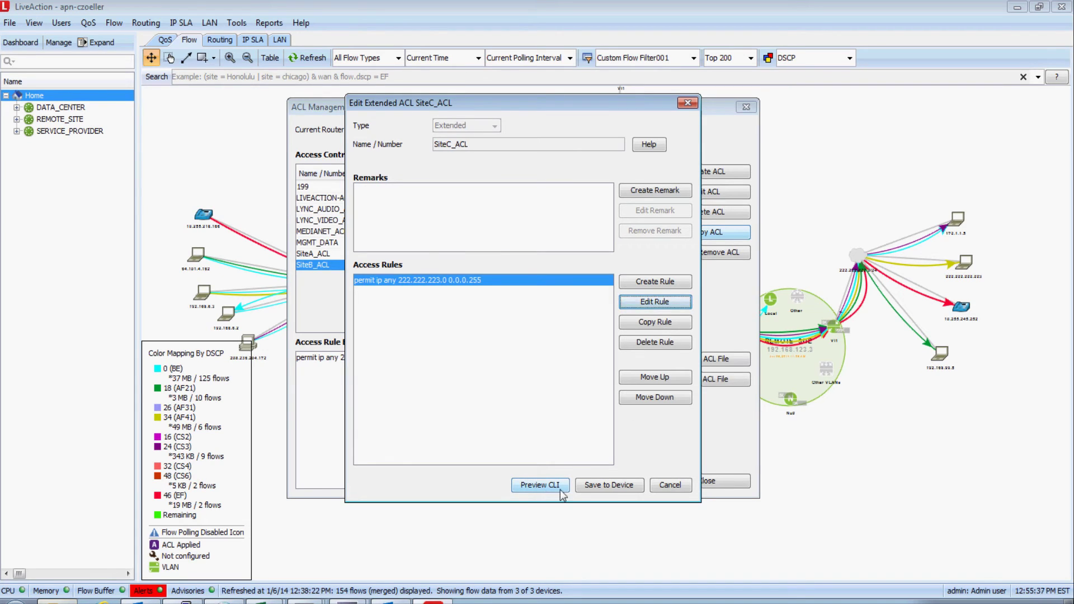
left_click(608, 484)
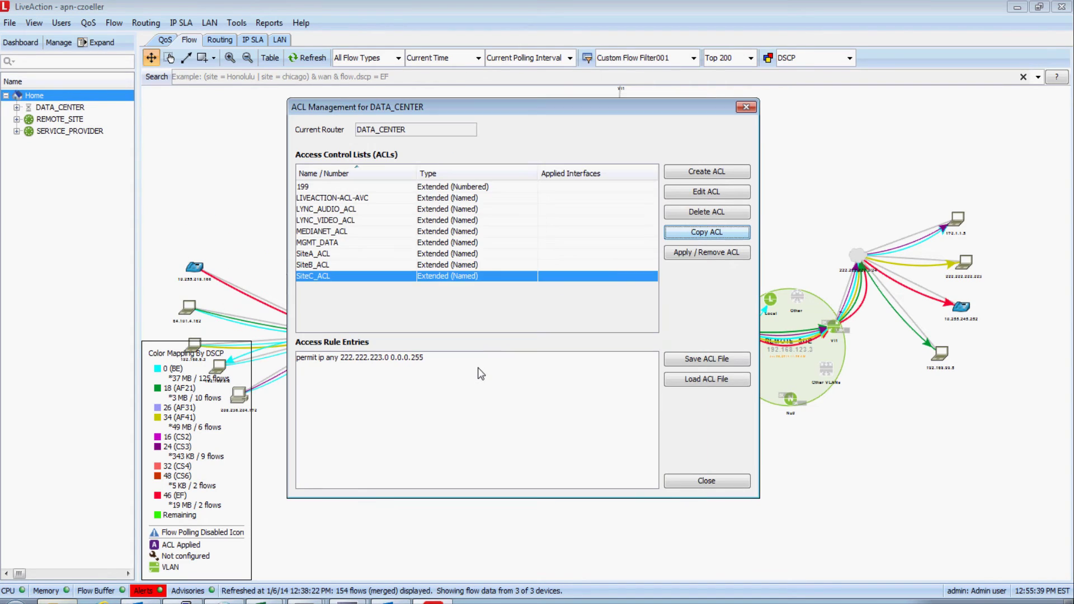
Review the SiteA_ACL and SiteB_ACL rules, then close ACL management.
left_click(361, 257)
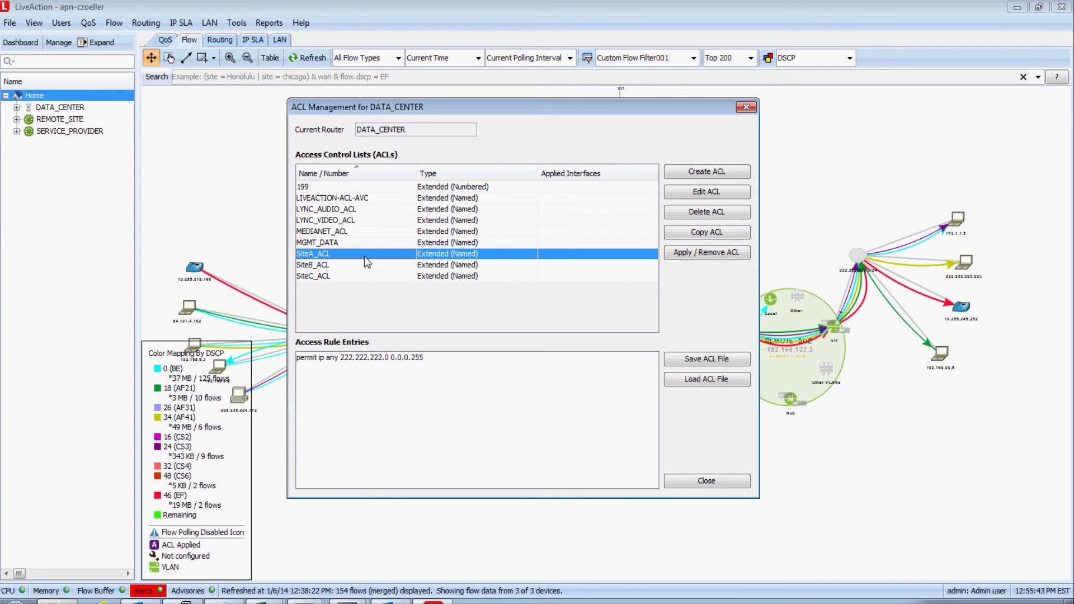
key("Down")
key("Down")
key("Up")
key("Up")
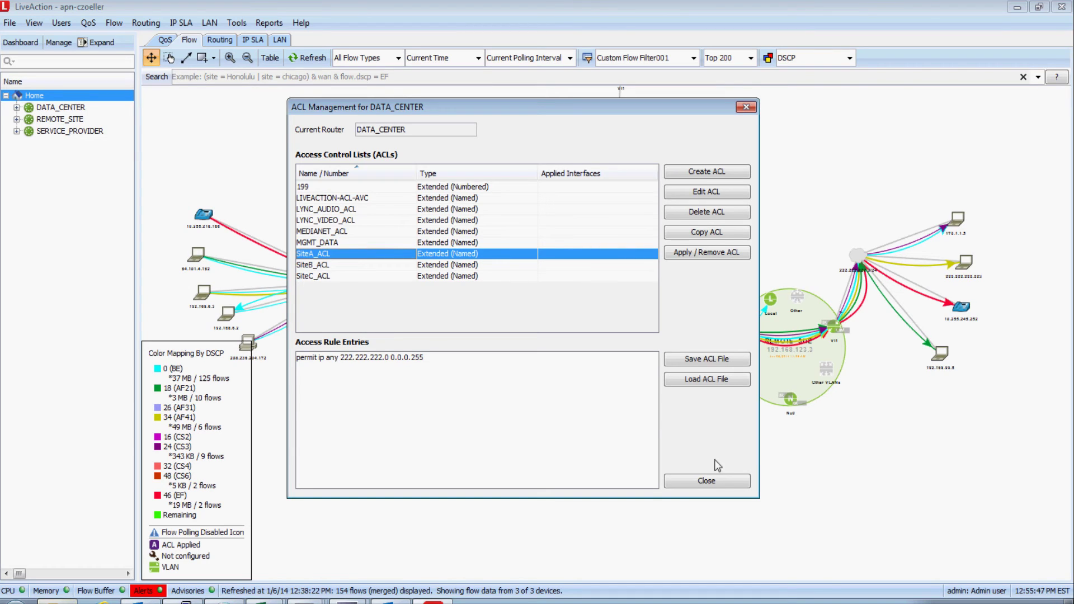
left_click(706, 481)
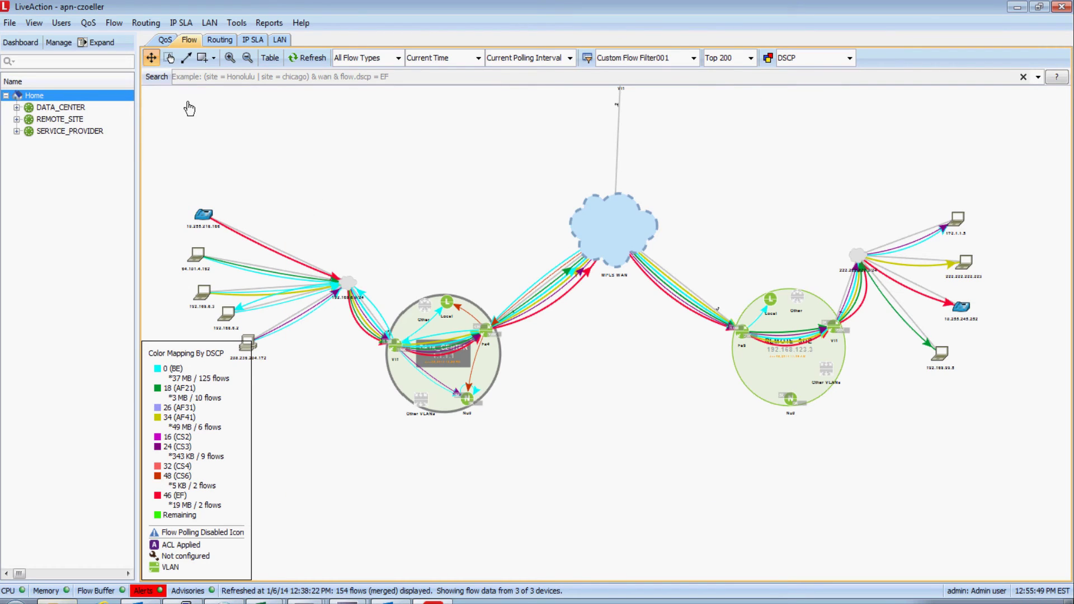
Switch the map to the QoS view and open DATA_CENTER's Manage QoS Settings dialog.
left_click(165, 42)
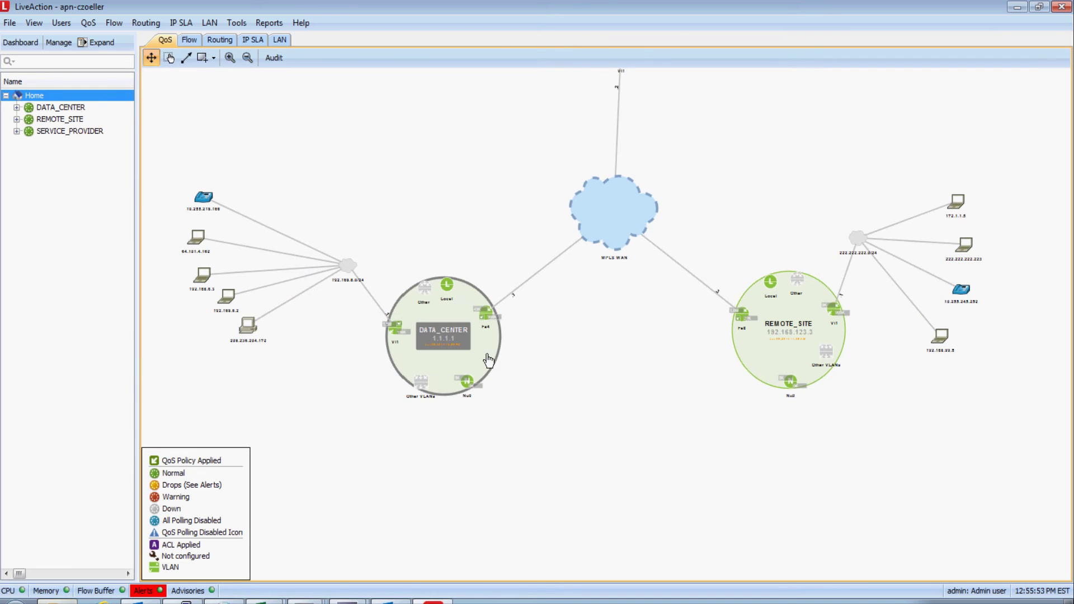
mouse_move(487, 353)
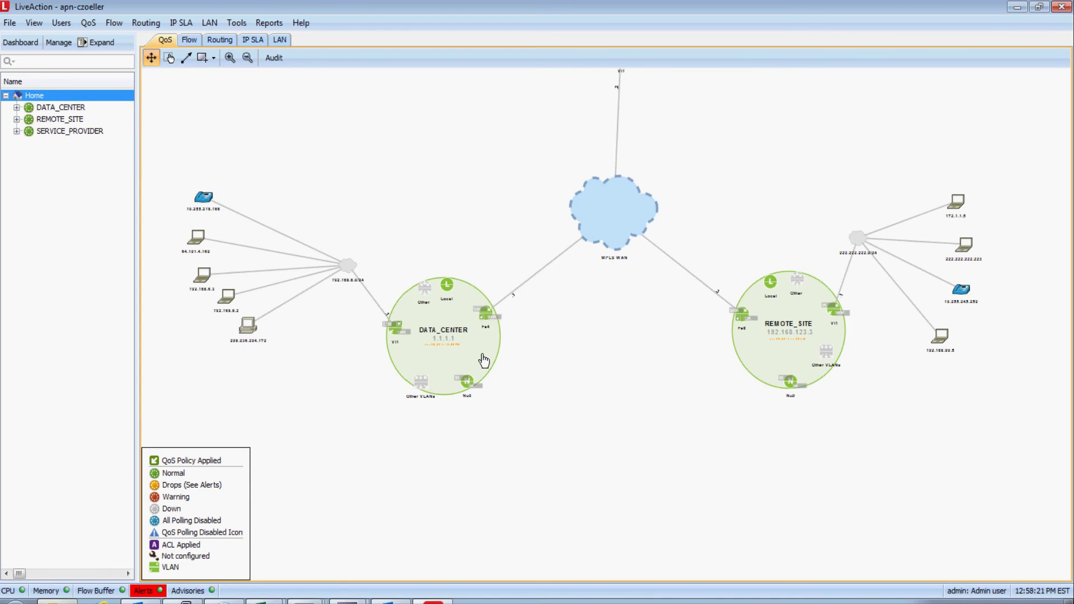
right_click(483, 359)
mouse_move(616, 374)
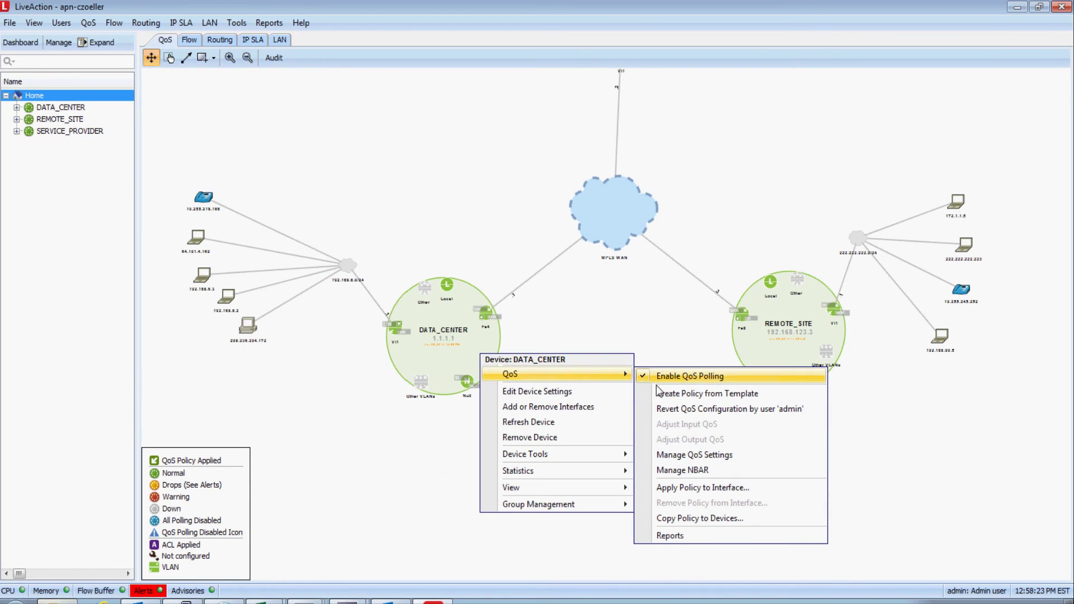
left_click(718, 455)
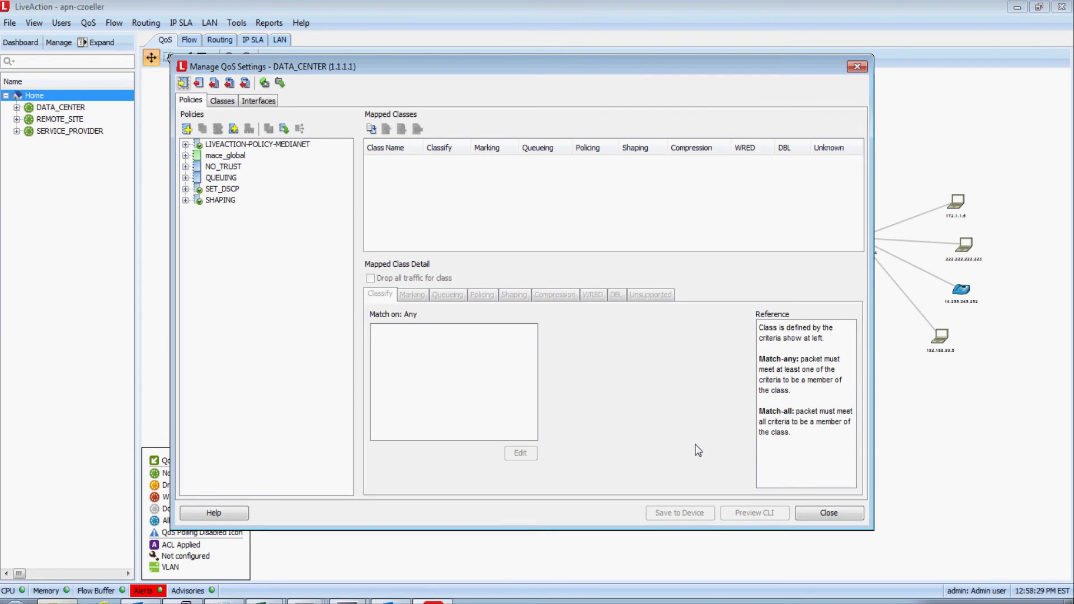
Add a new QoS policy named MultiSite_SHAPER.
left_click(186, 130)
type("MultiSite_SHA")
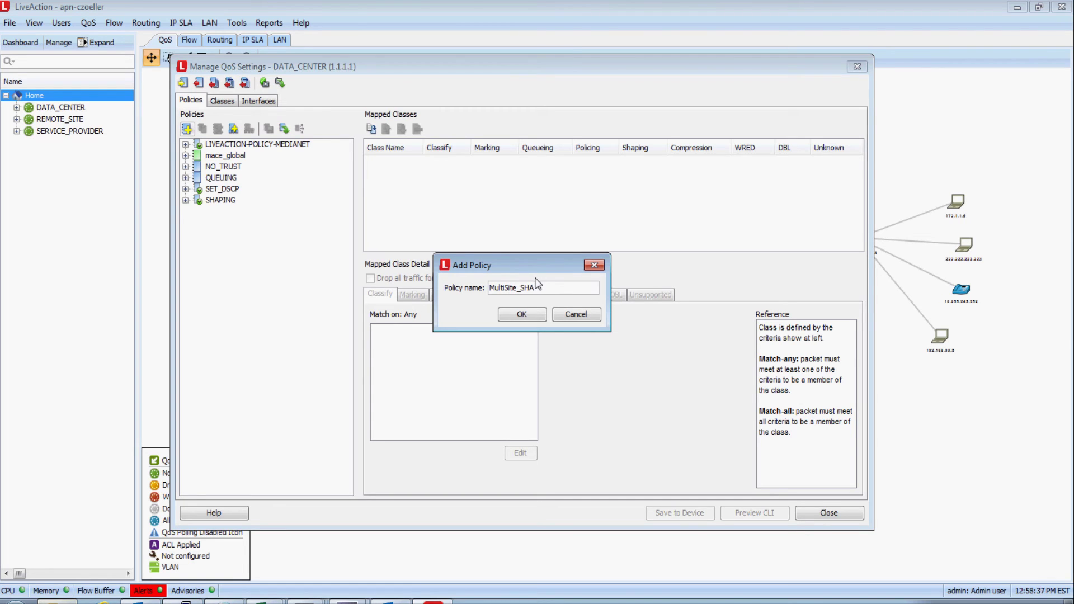
left_click(515, 314)
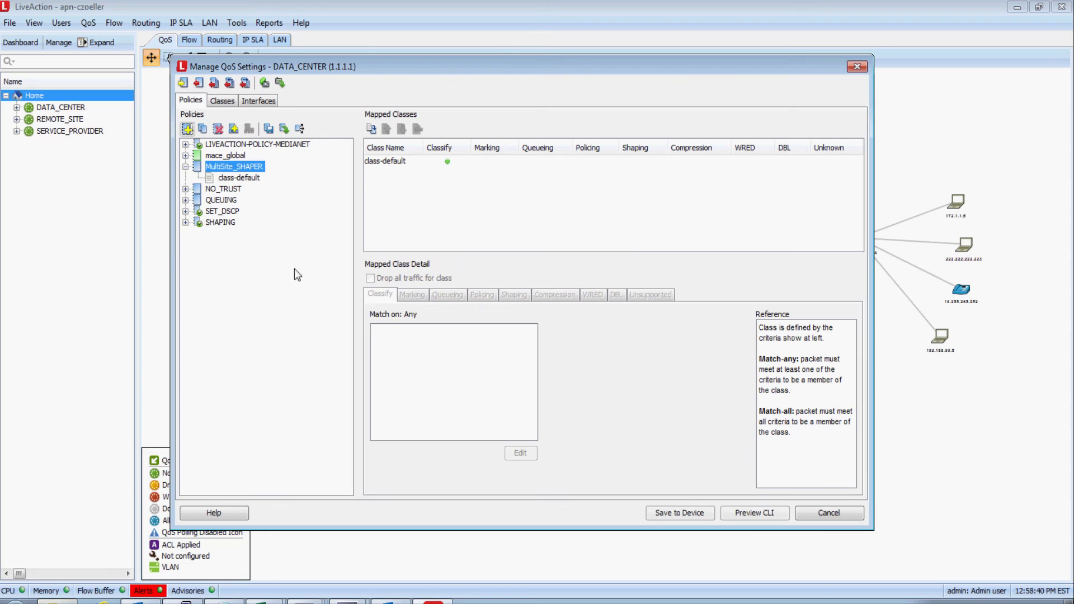
Add a newly created SITE_A class to MultiSite_SHAPER.
right_click(244, 168)
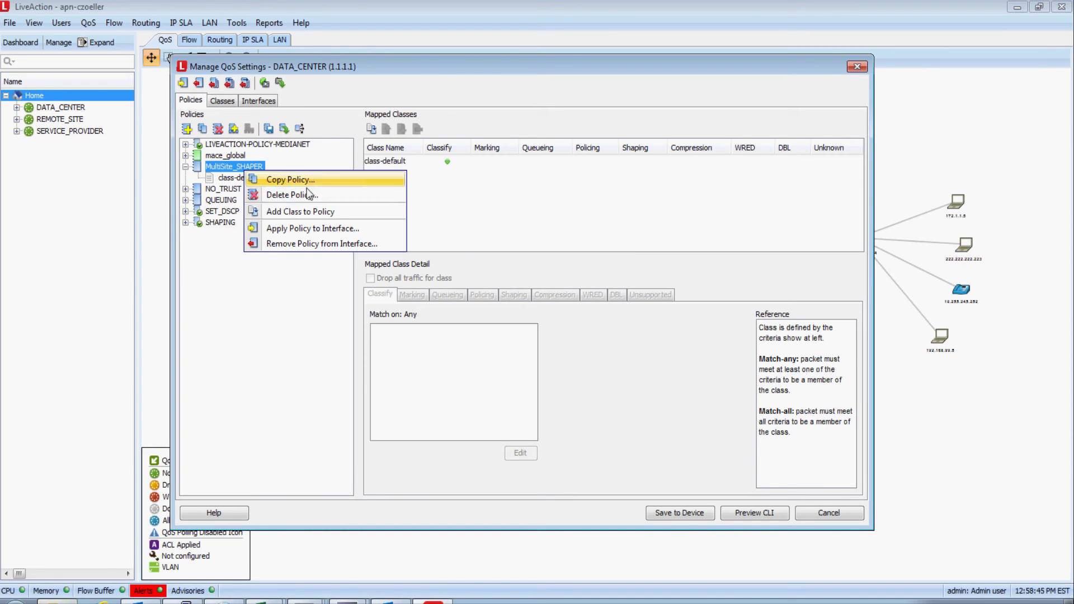
left_click(320, 212)
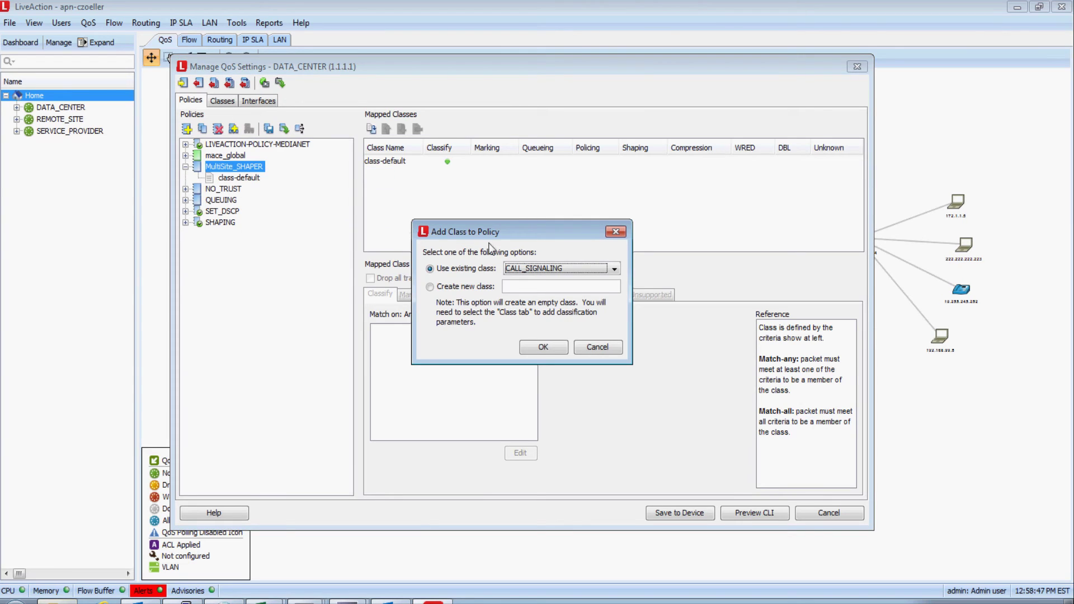
left_click(466, 287)
left_click(525, 287)
type("SITE_A")
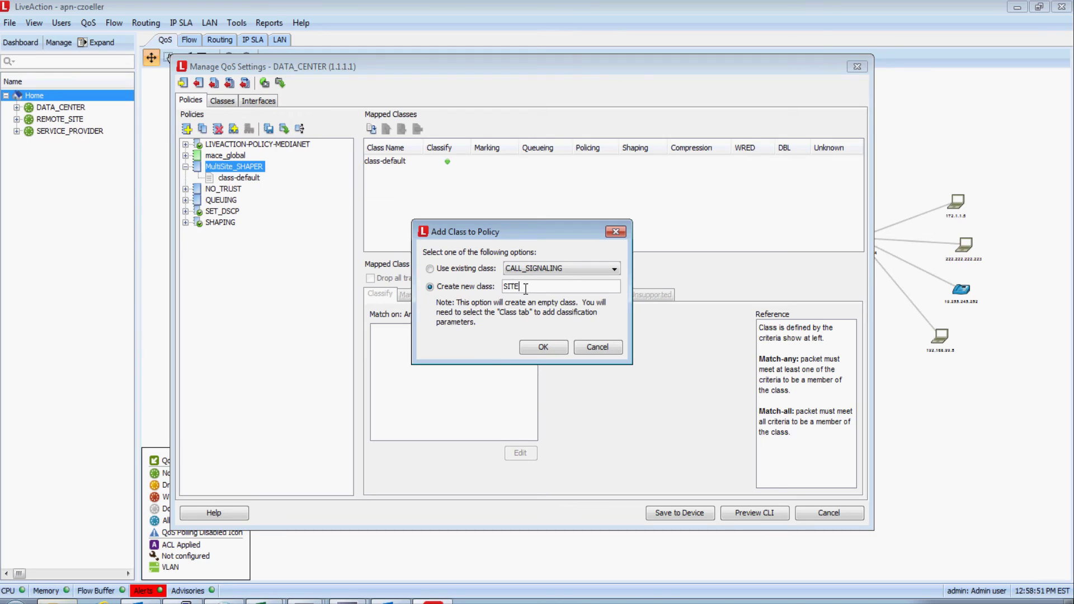
left_click(543, 347)
Add a newly created SITE_B class to the policy.
right_click(237, 179)
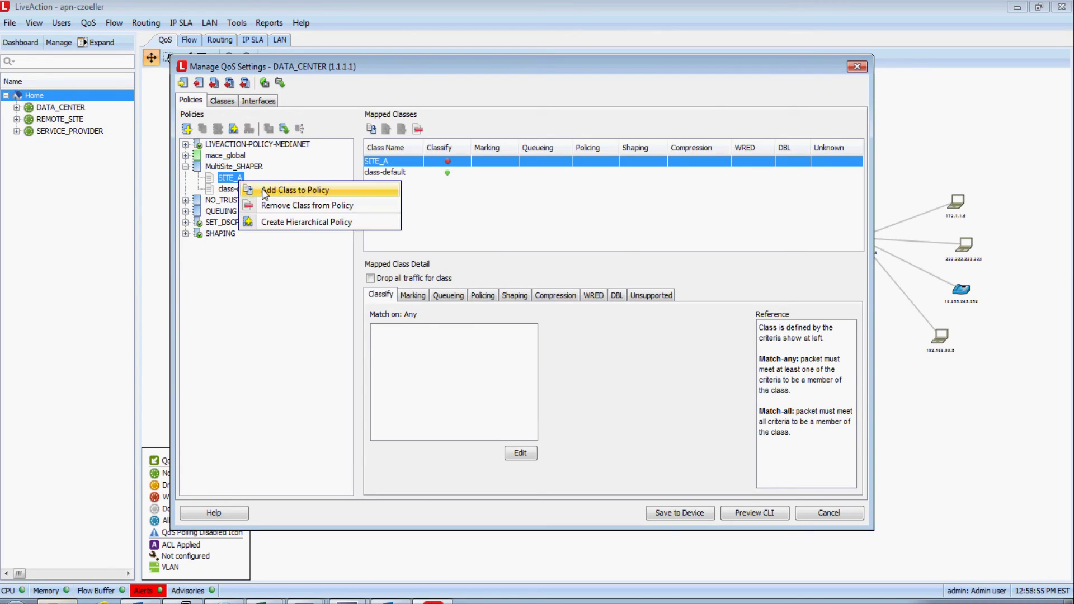
left_click(295, 196)
left_click(528, 287)
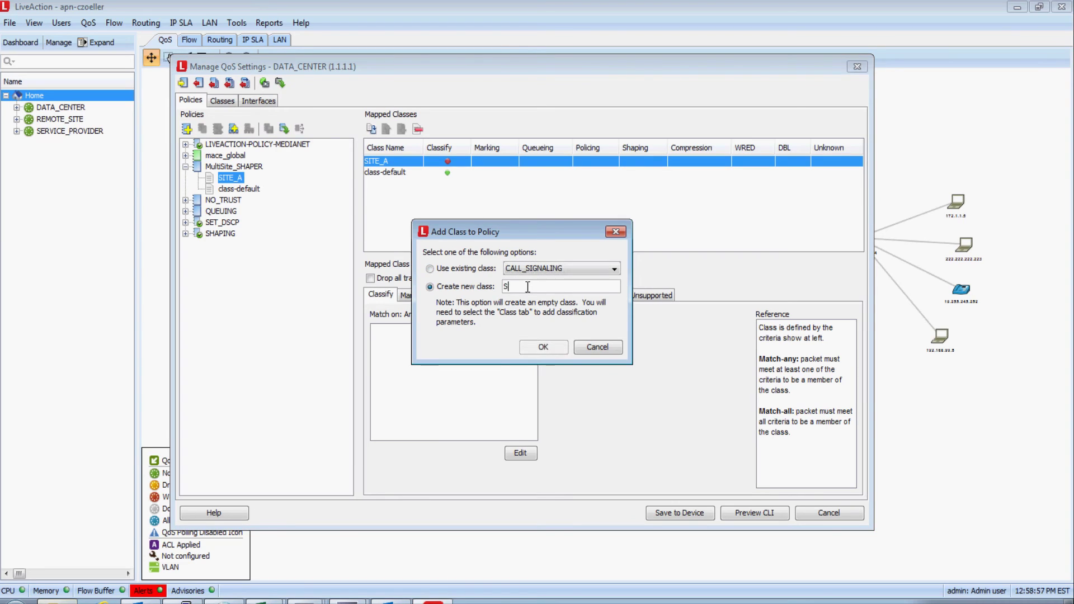
type("SITE_B")
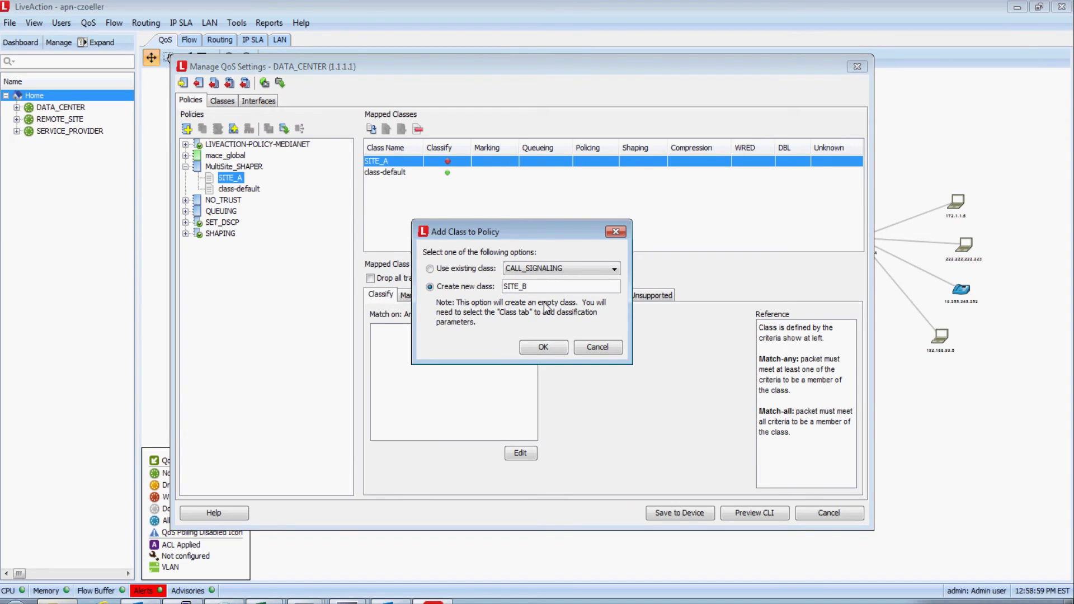
left_click(548, 347)
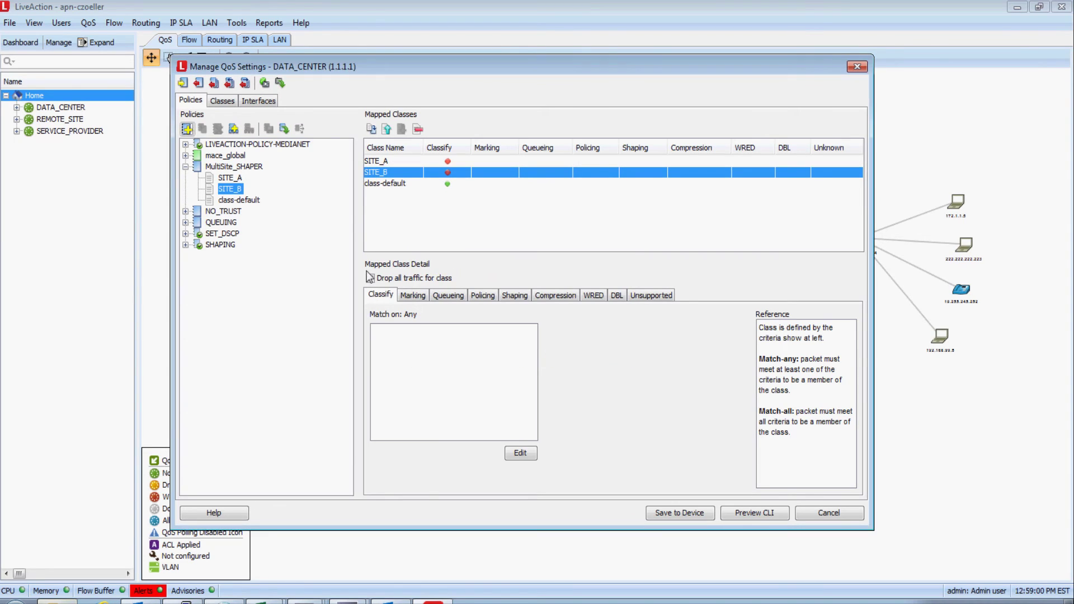
Add a new SITE_C class and save the policy to the device.
right_click(235, 189)
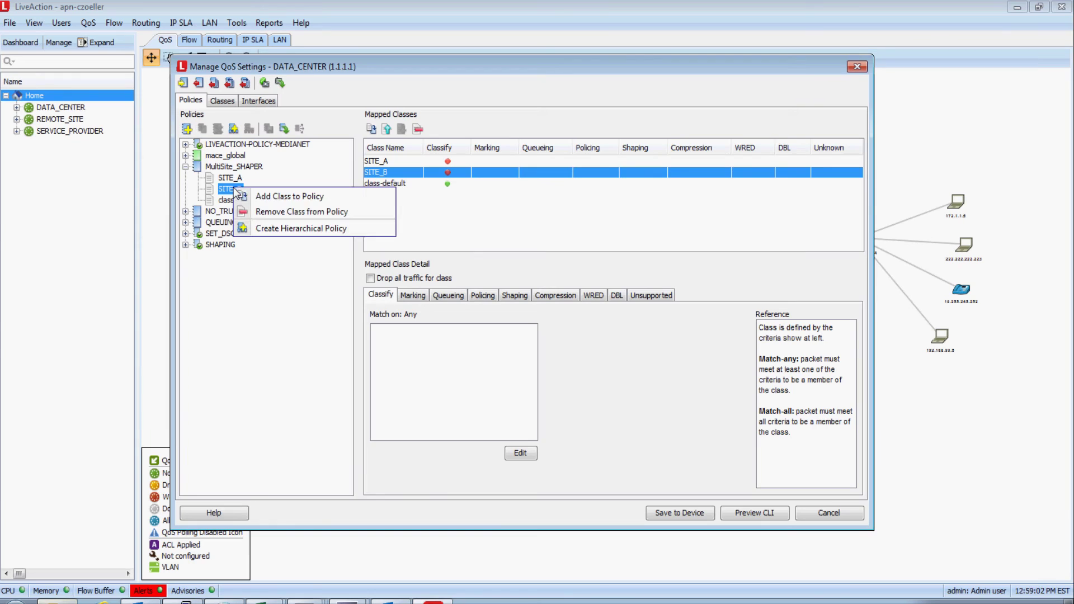
left_click(274, 201)
left_click(549, 286)
type("SITEC")
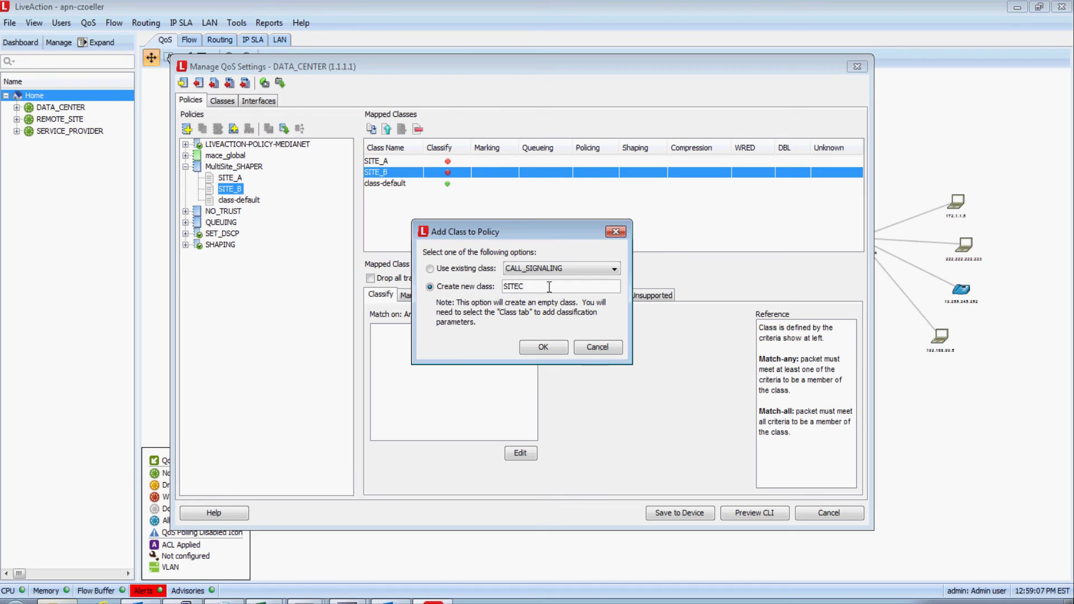
type("_C")
left_click(543, 345)
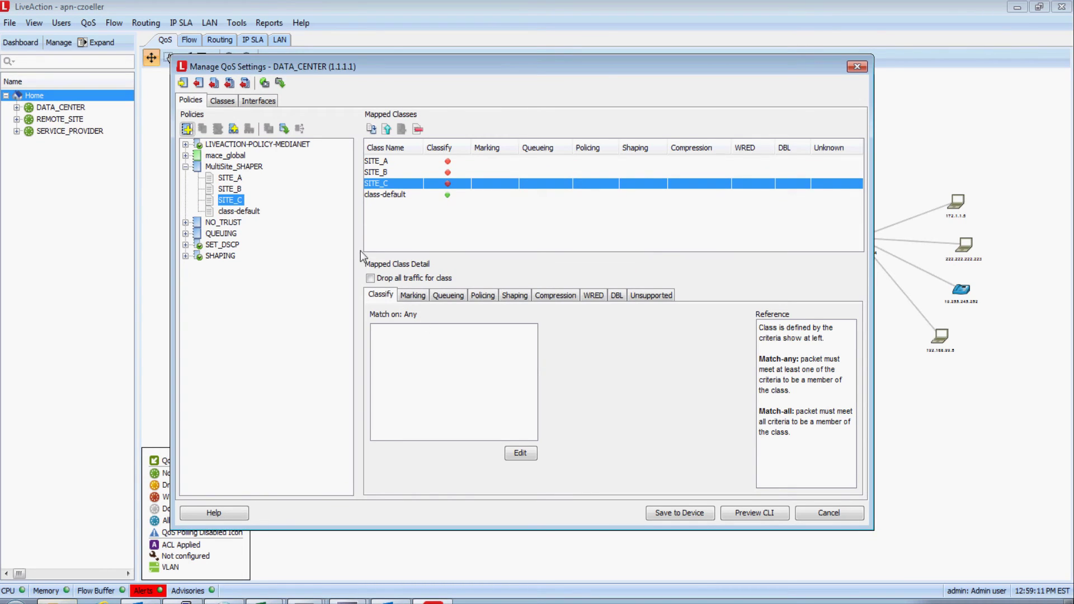
left_click(703, 513)
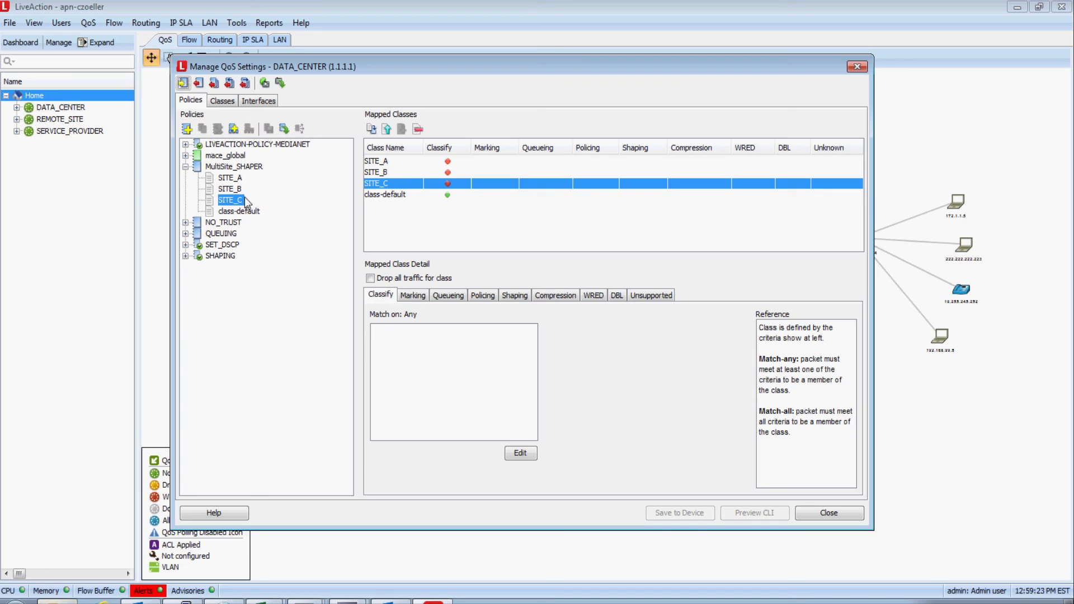
left_click(235, 179)
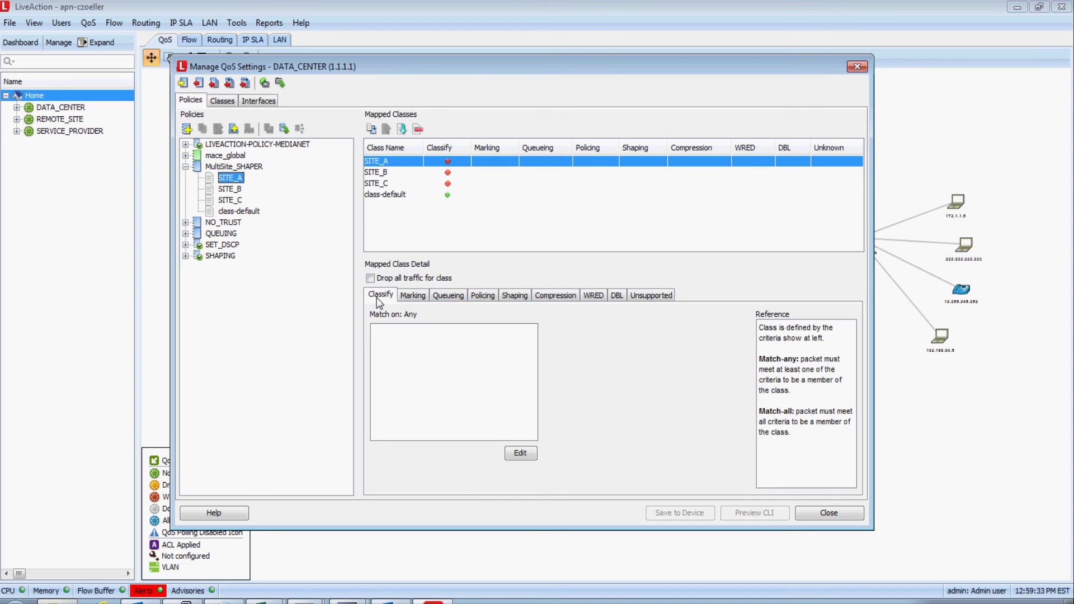
Make SITE_A match ACL name SiteA_ACL and save it to the device.
left_click(519, 454)
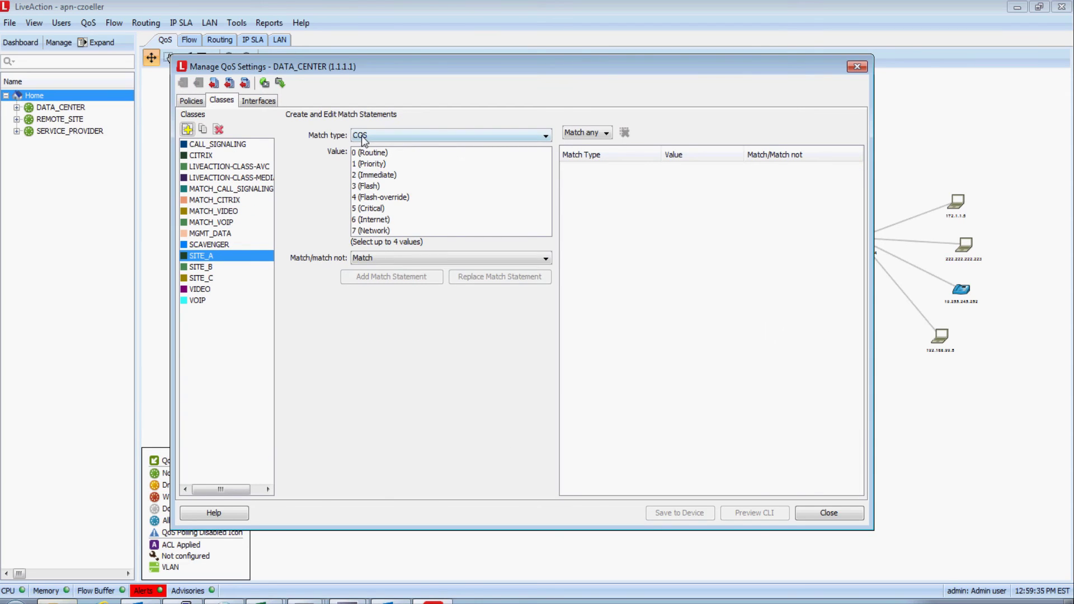
left_click(361, 135)
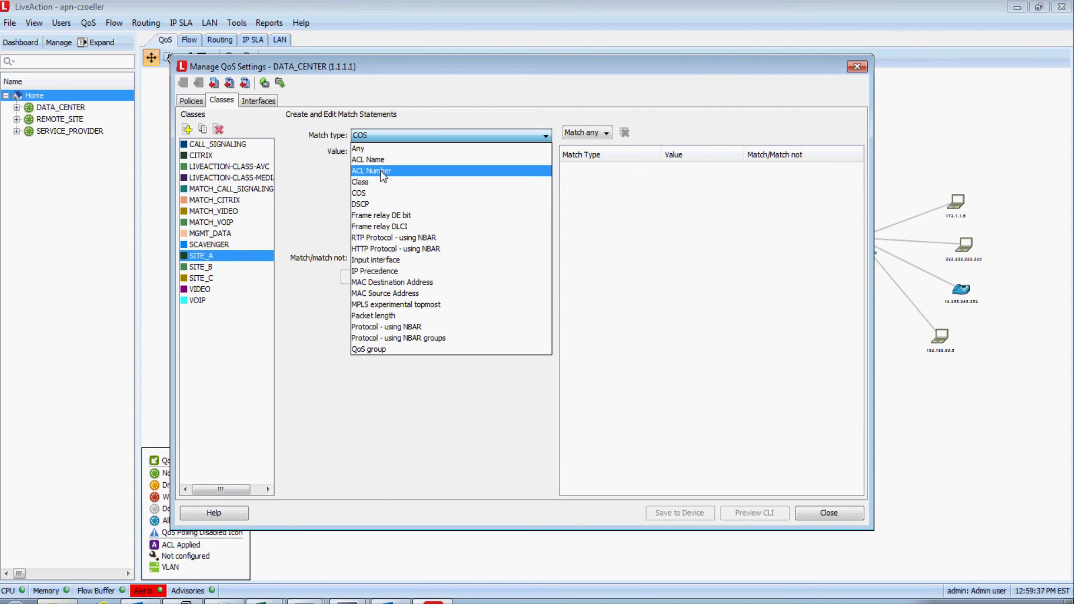
left_click(380, 160)
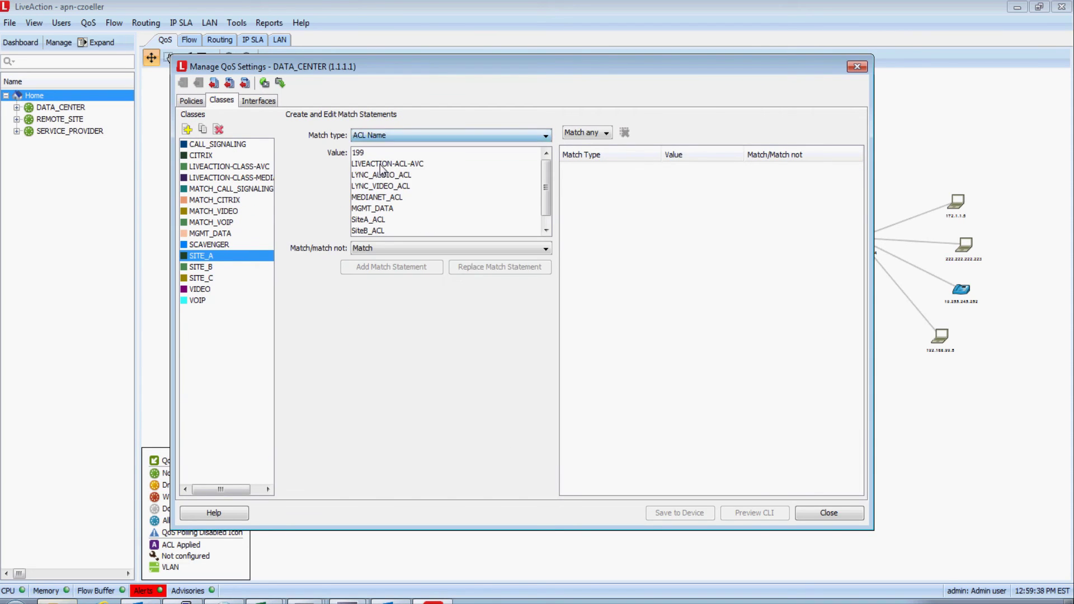
left_click(380, 220)
left_click(387, 275)
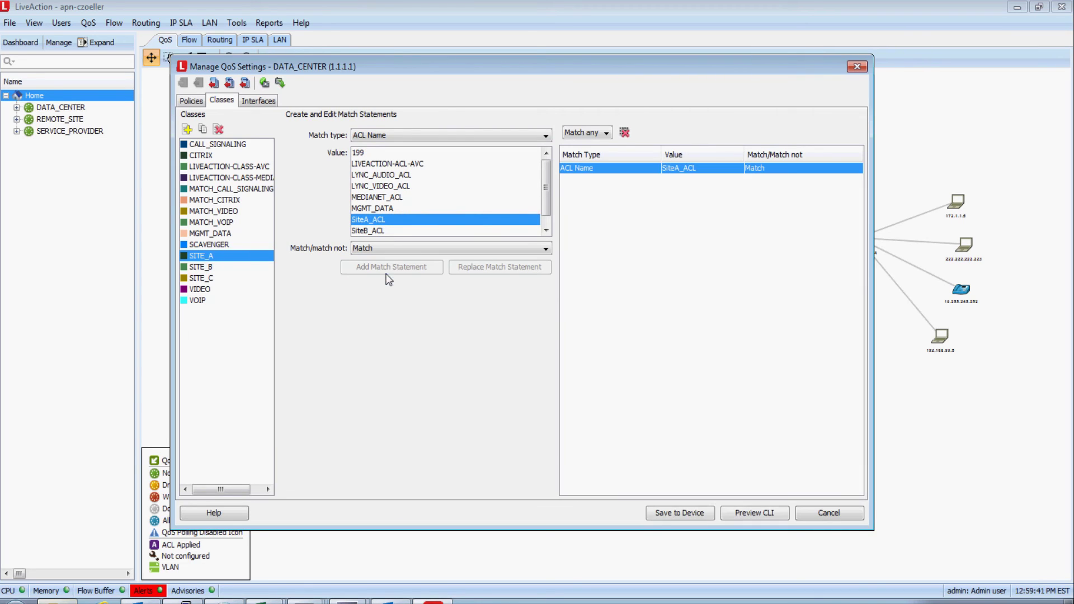
left_click(682, 518)
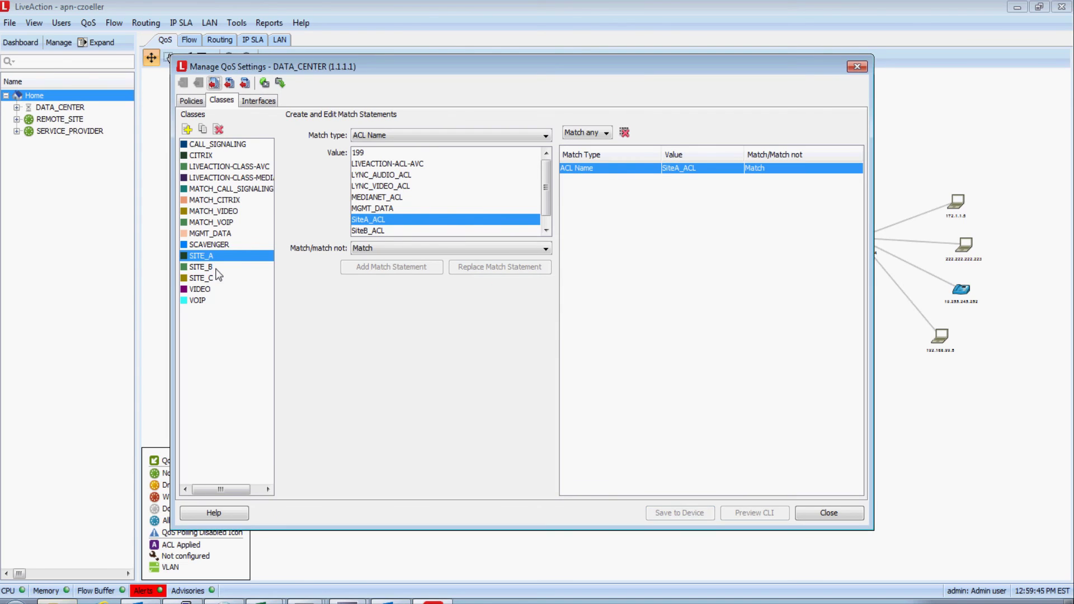
Make SITE_B match SiteB_ACL and save it to the device.
left_click(208, 267)
left_click(384, 231)
left_click(391, 269)
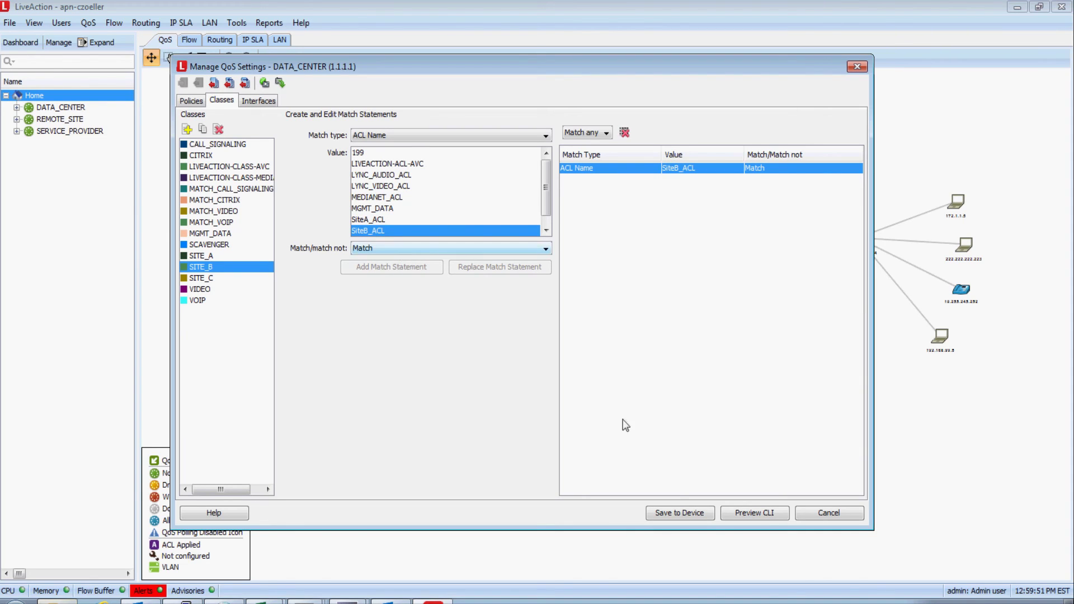
left_click(680, 513)
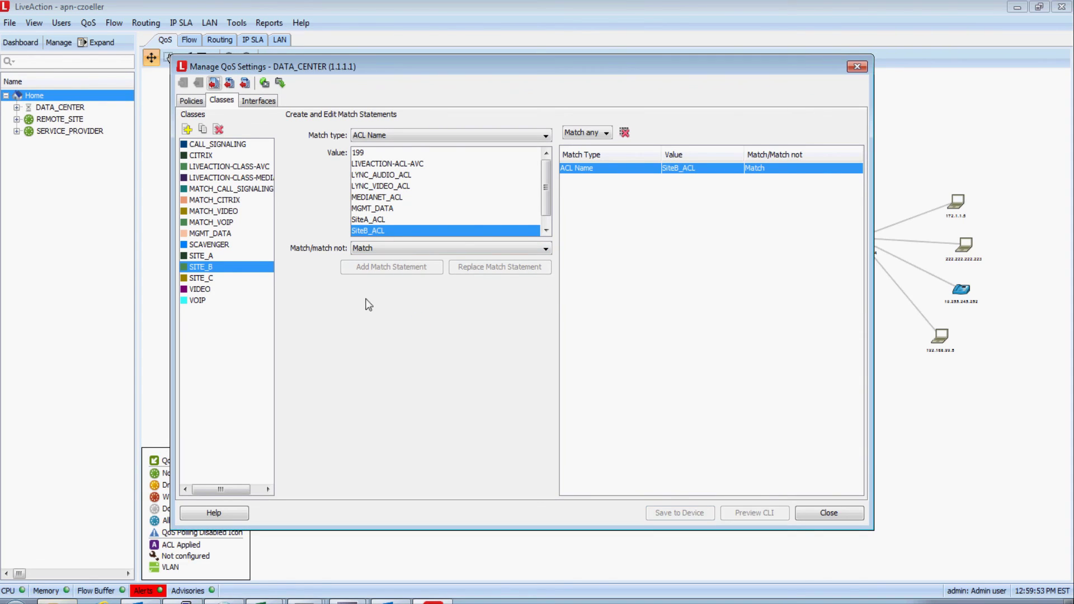
Make SITE_C match SiteC_ACL, save it, and show the policy definitions.
left_click(274, 277)
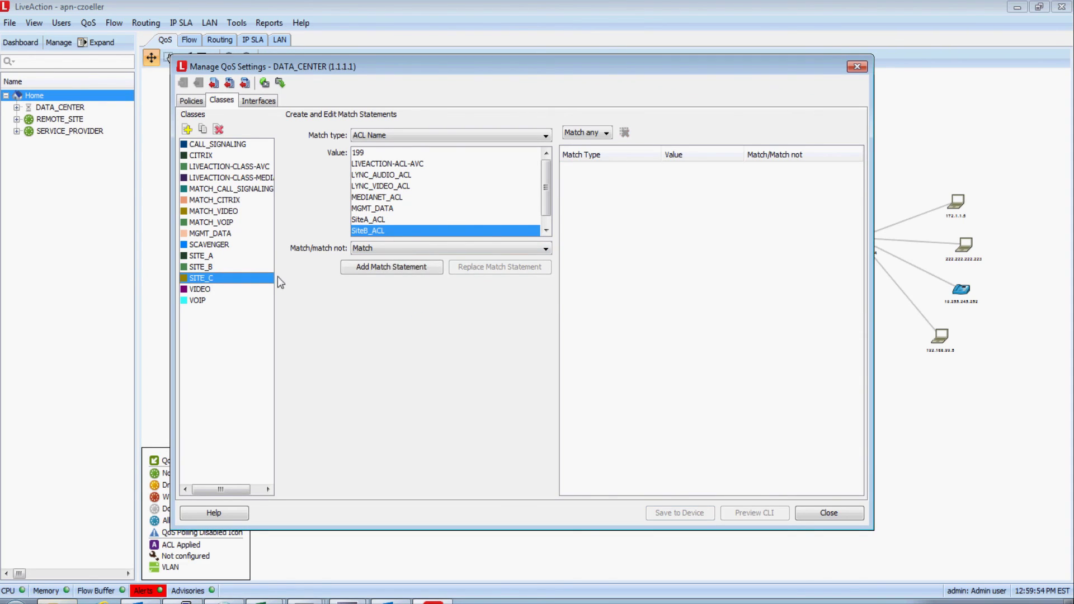
left_click(546, 231)
left_click(437, 230)
left_click(397, 268)
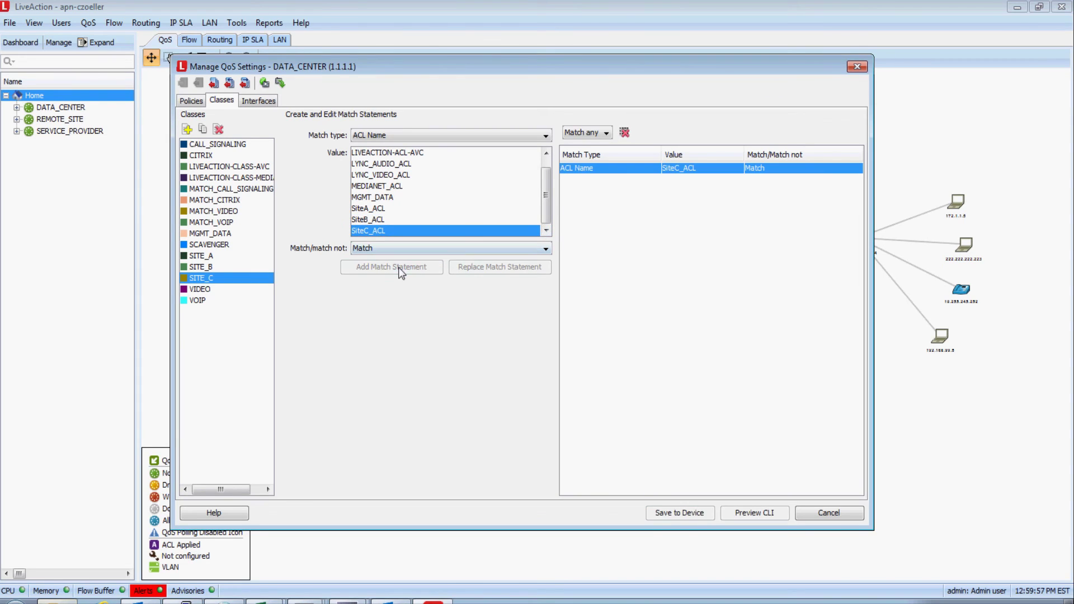
left_click(693, 511)
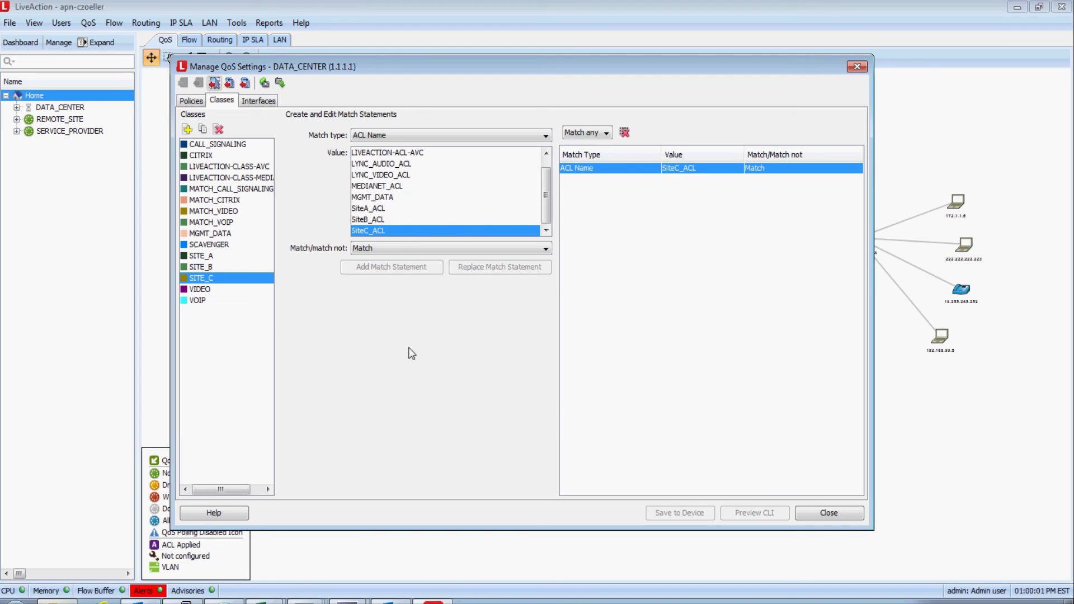
left_click(190, 99)
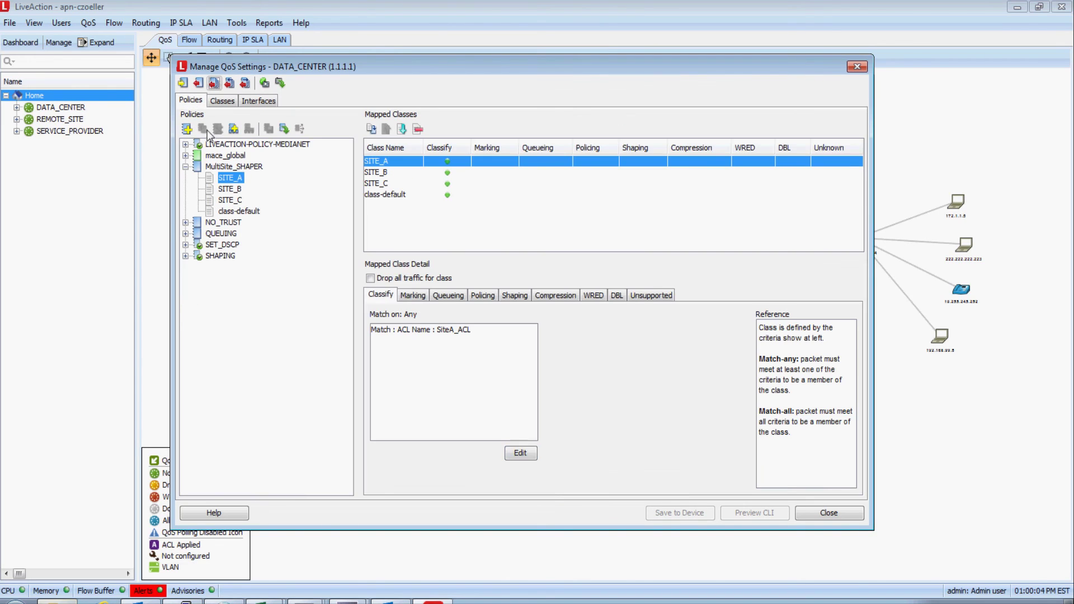
Shape SITE_A to an average rate of 1500 Kbps.
left_click(231, 191)
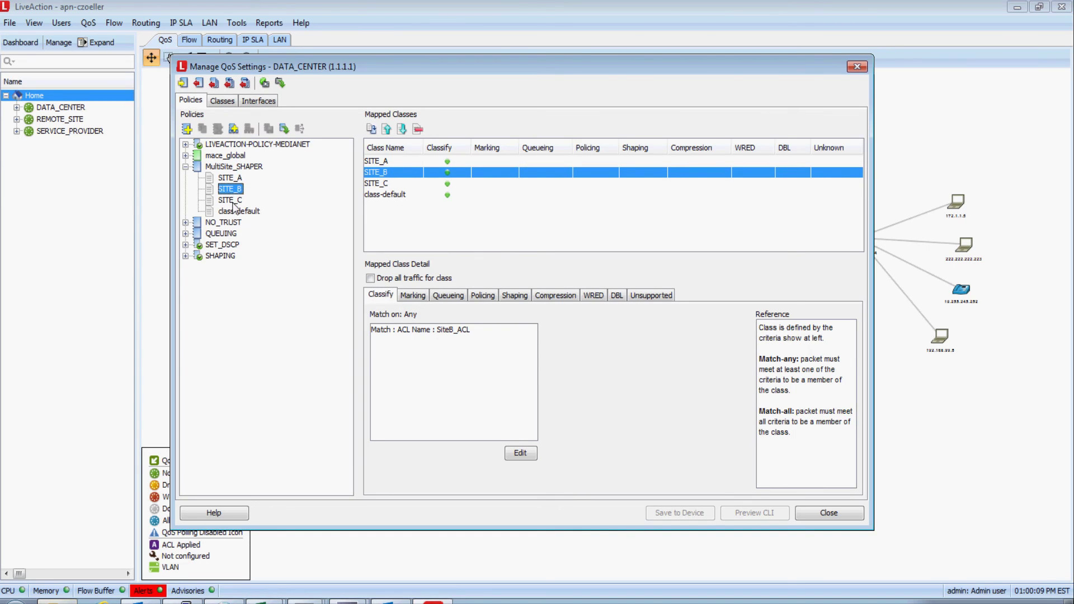
left_click(233, 203)
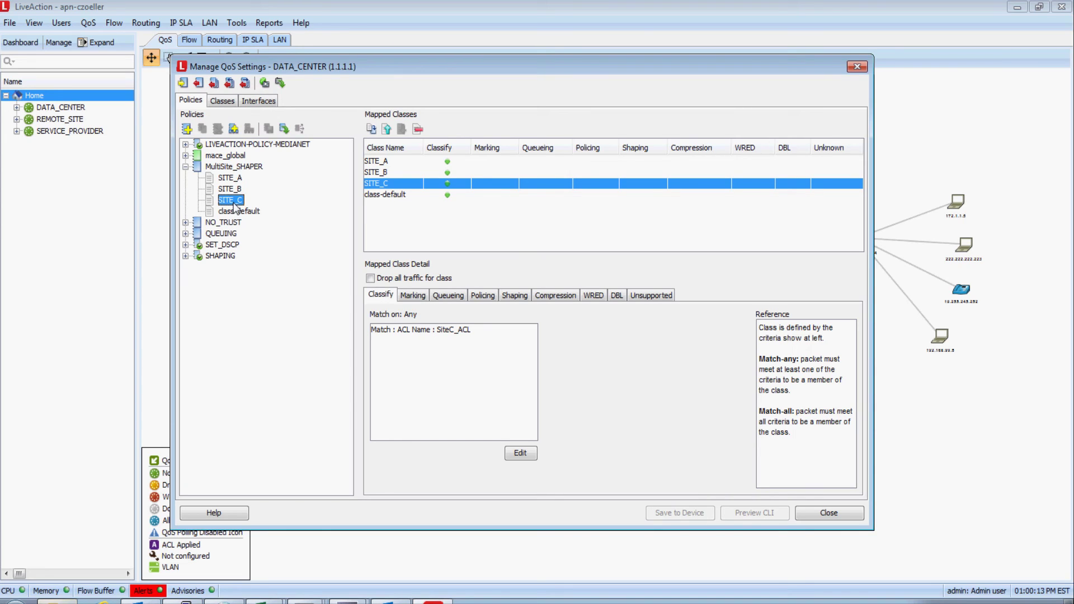
left_click(231, 179)
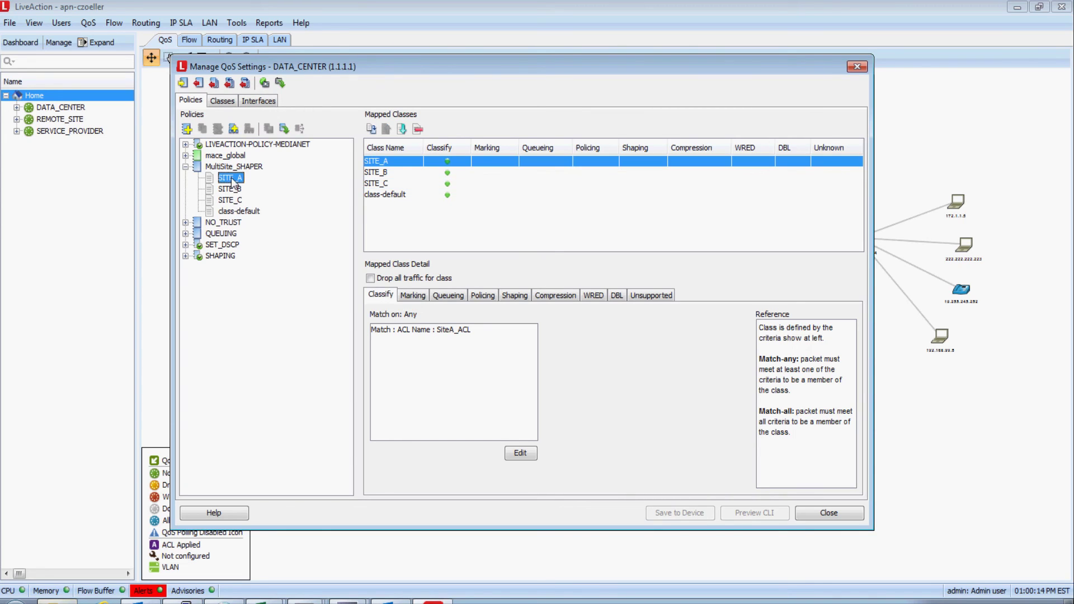
left_click(514, 296)
left_click(451, 318)
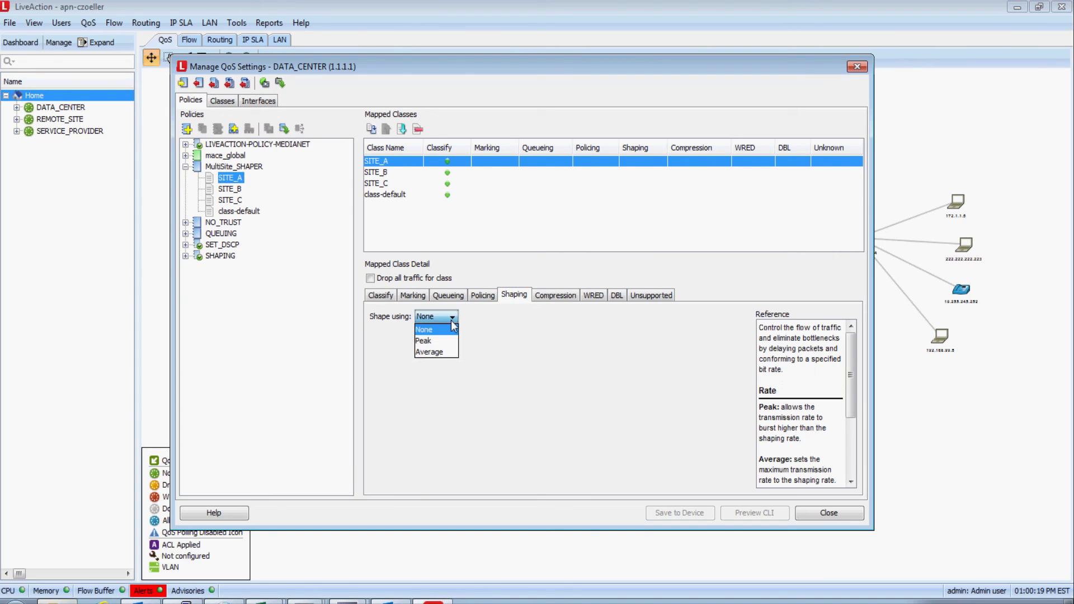
left_click(441, 352)
double_click(436, 335)
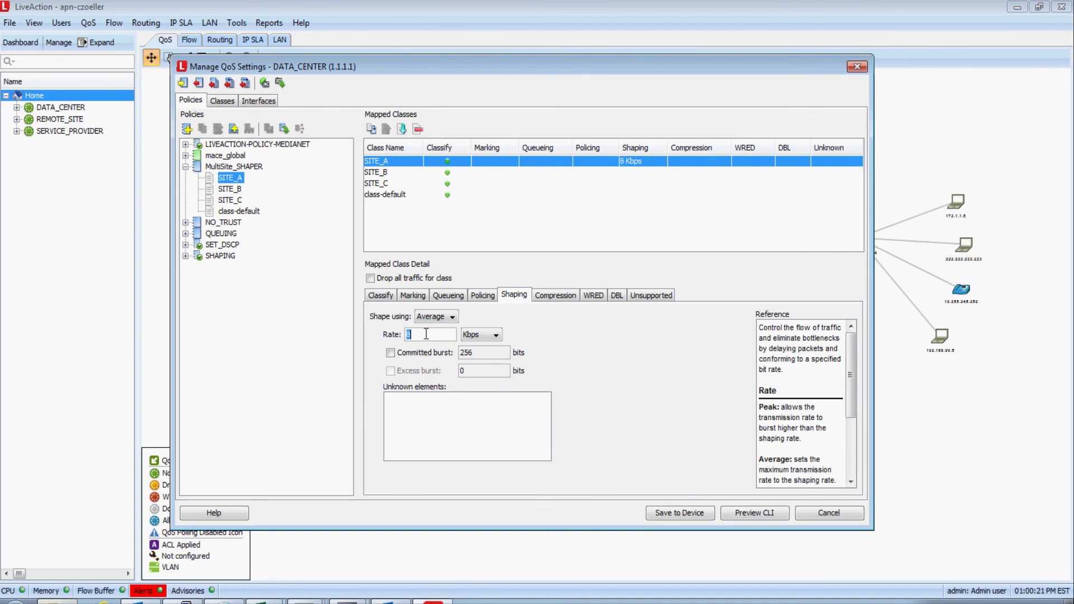
type("1500")
Shape SITE_B to an average rate of 1000 Kbps.
left_click(229, 189)
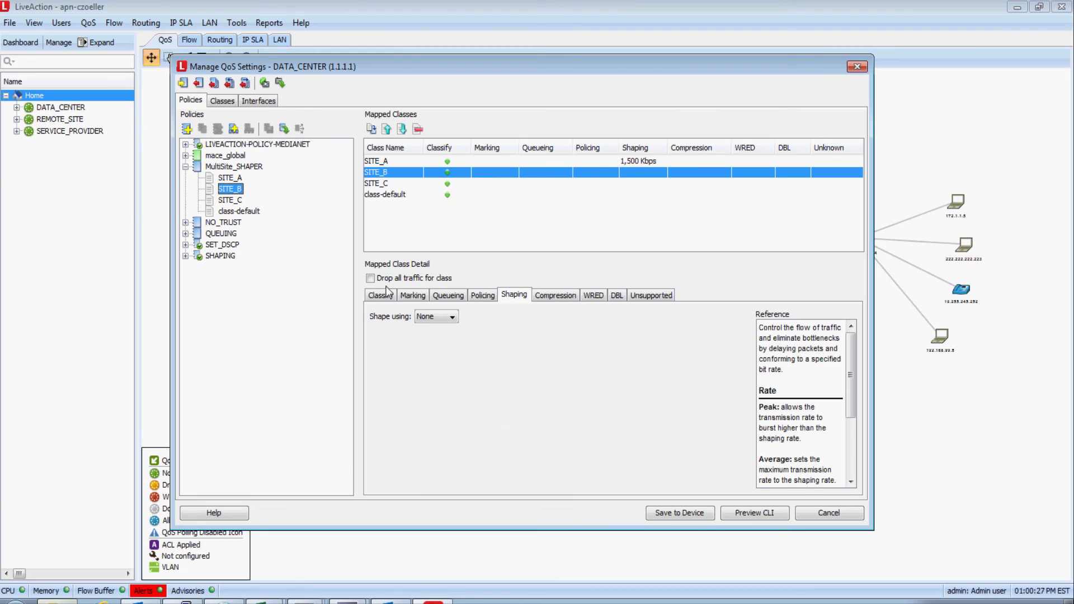
left_click(453, 317)
left_click(440, 352)
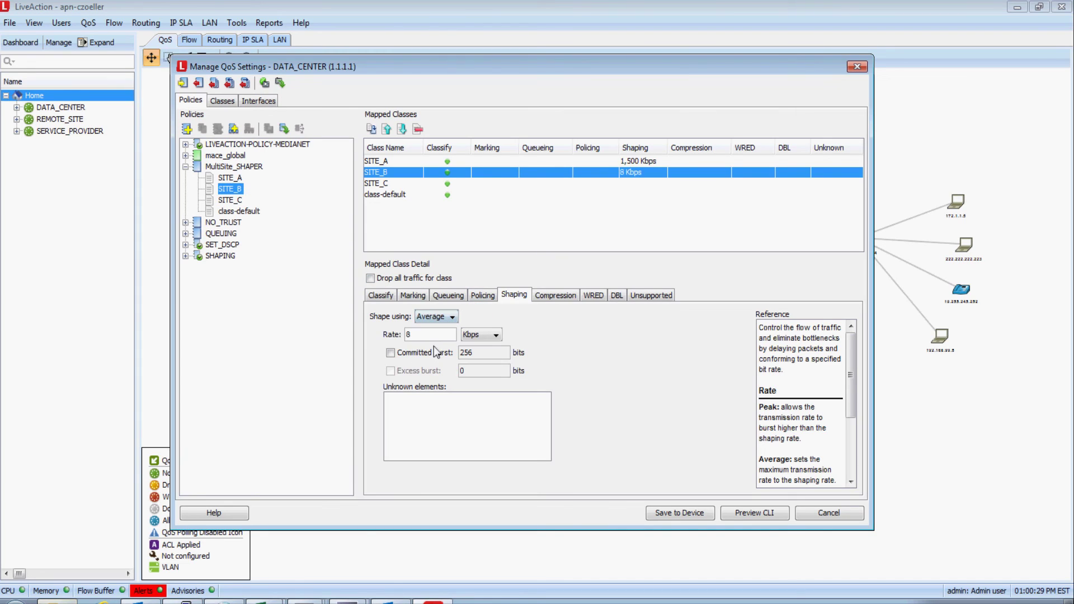
double_click(429, 334)
type("1000")
Shape SITE_C to an average rate of 2000 Kbps and review all three rates.
left_click(230, 199)
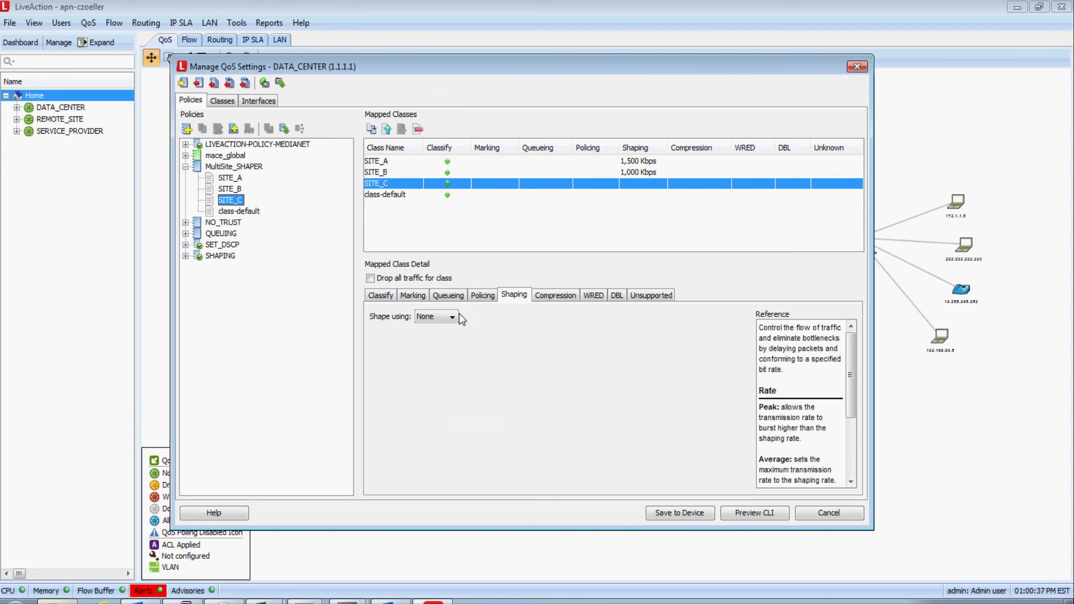
left_click(446, 317)
left_click(430, 351)
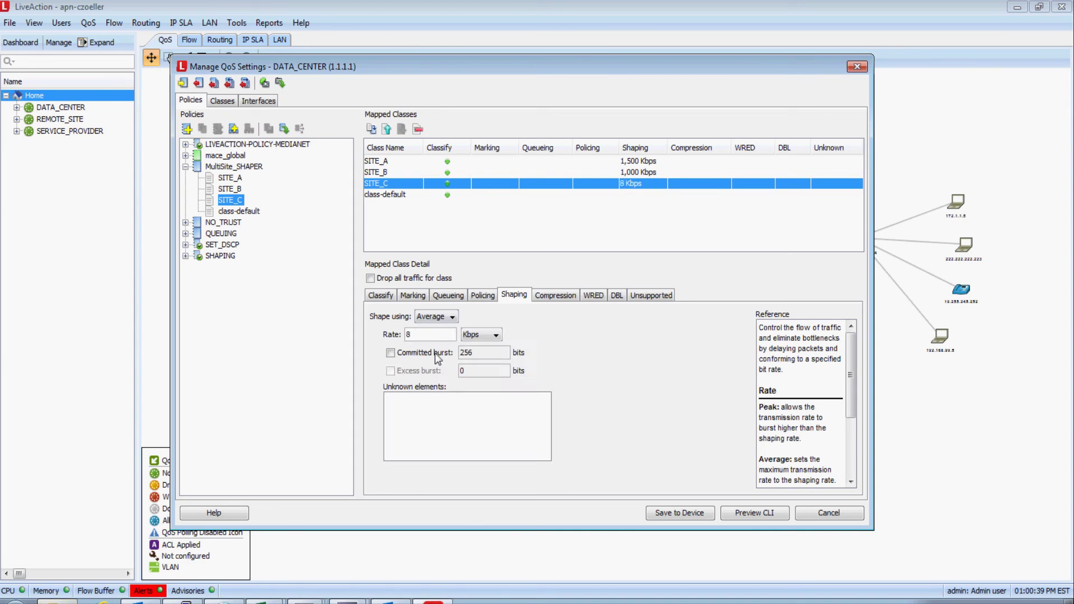
double_click(410, 334)
type("2000")
left_click(230, 189)
left_click(228, 178)
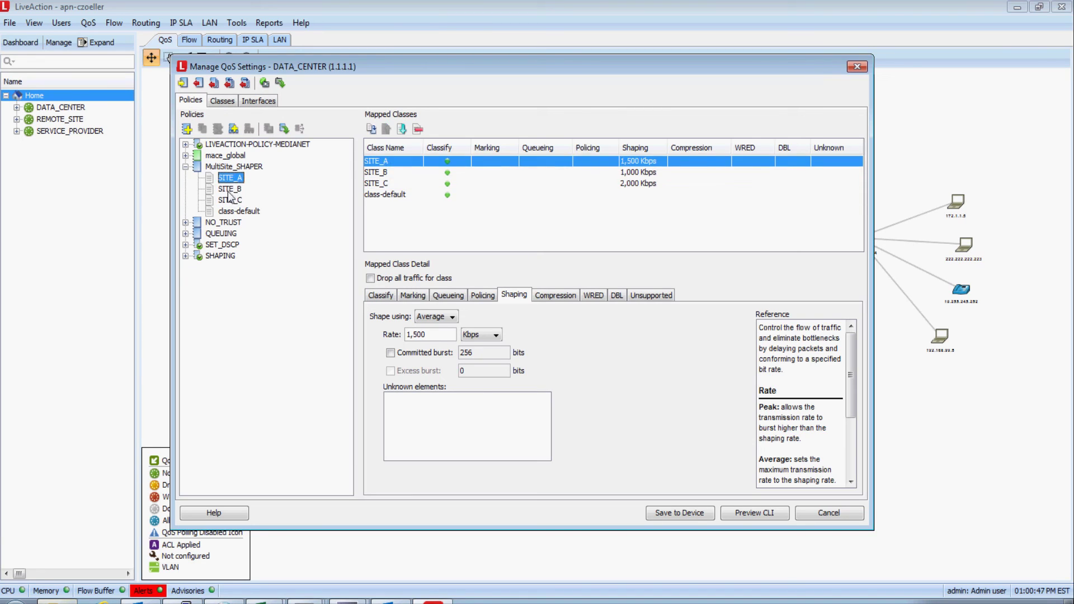
left_click(228, 191)
left_click(229, 201)
Nest the QUEUING policy as a child policy under the SITE_A and SITE_B classes.
left_click(230, 180)
left_click(221, 234)
left_click_drag(221, 234, 236, 202)
left_click_drag(221, 256, 240, 225)
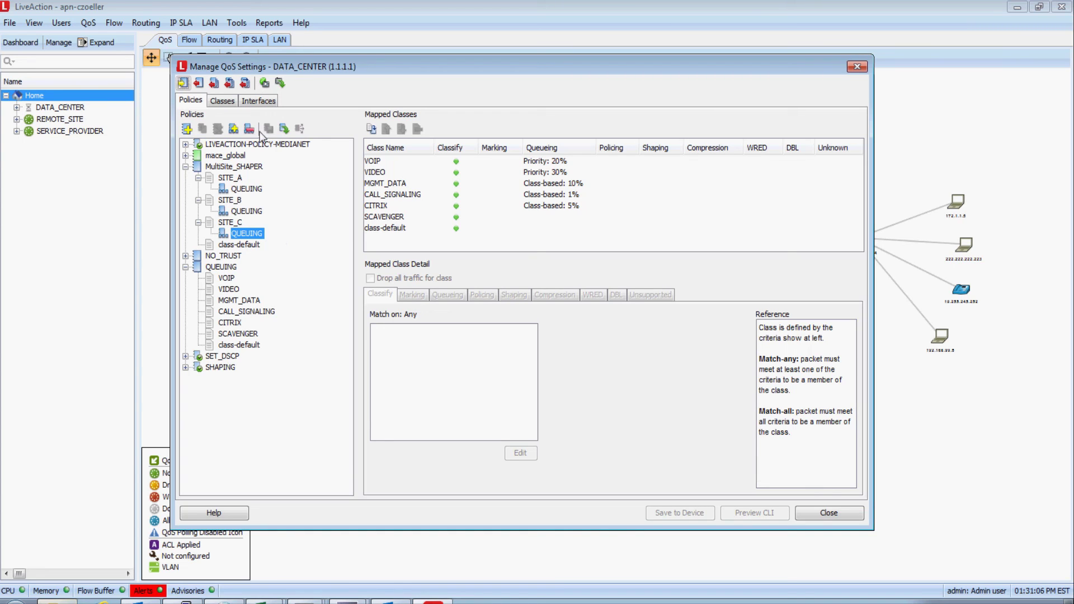
Remove the SHAPING policy from FastEthernet4's output on the Interfaces tab.
left_click(263, 104)
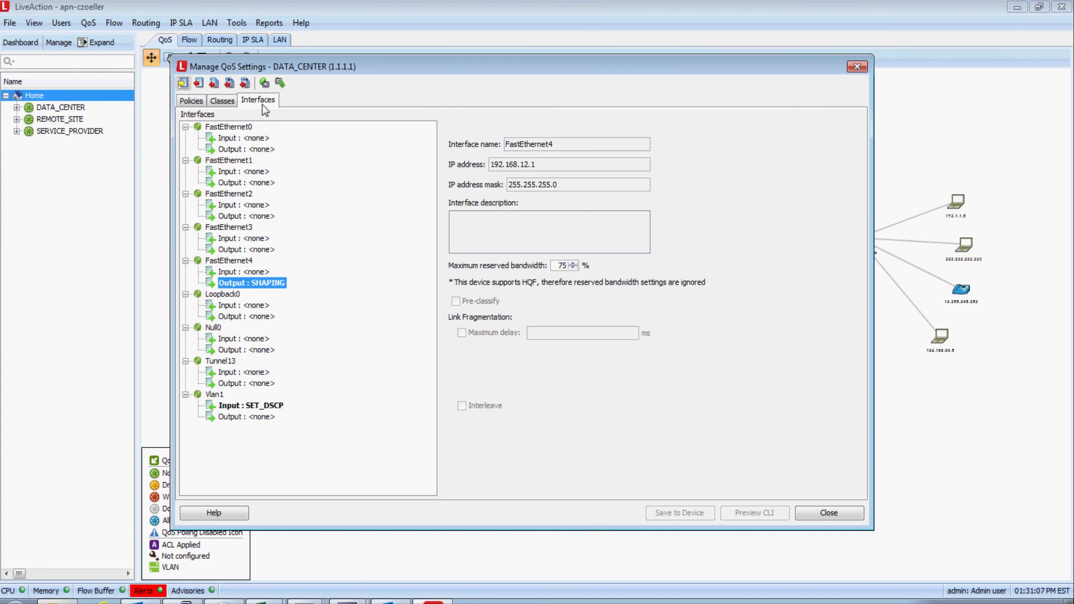
right_click(274, 283)
left_click(321, 309)
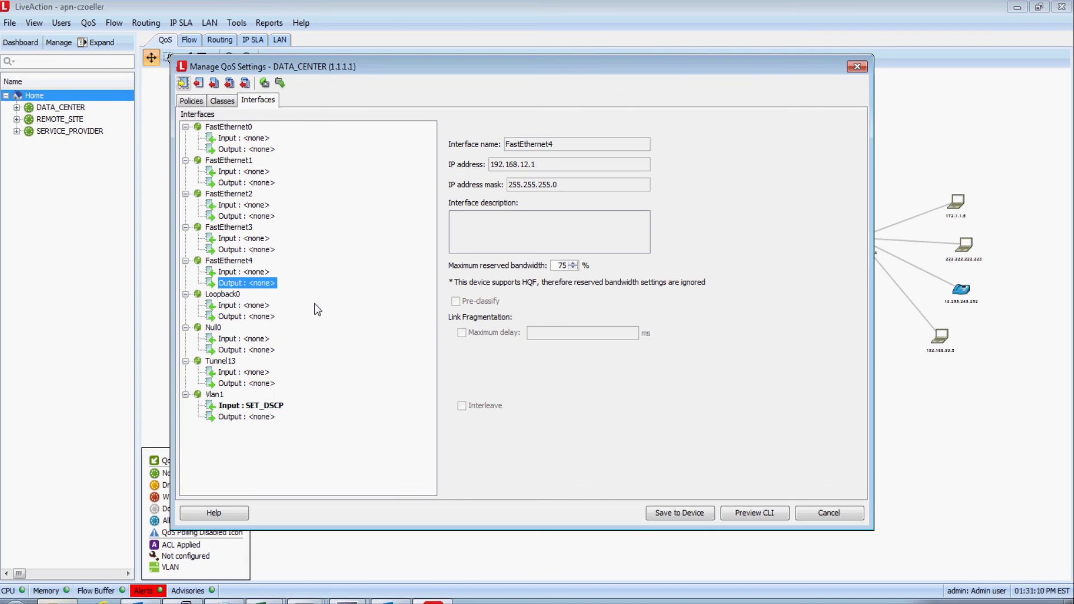
Apply MultiSite_SHAPER to FastEthernet4 output and save it to DATA_CENTER.
right_click(274, 285)
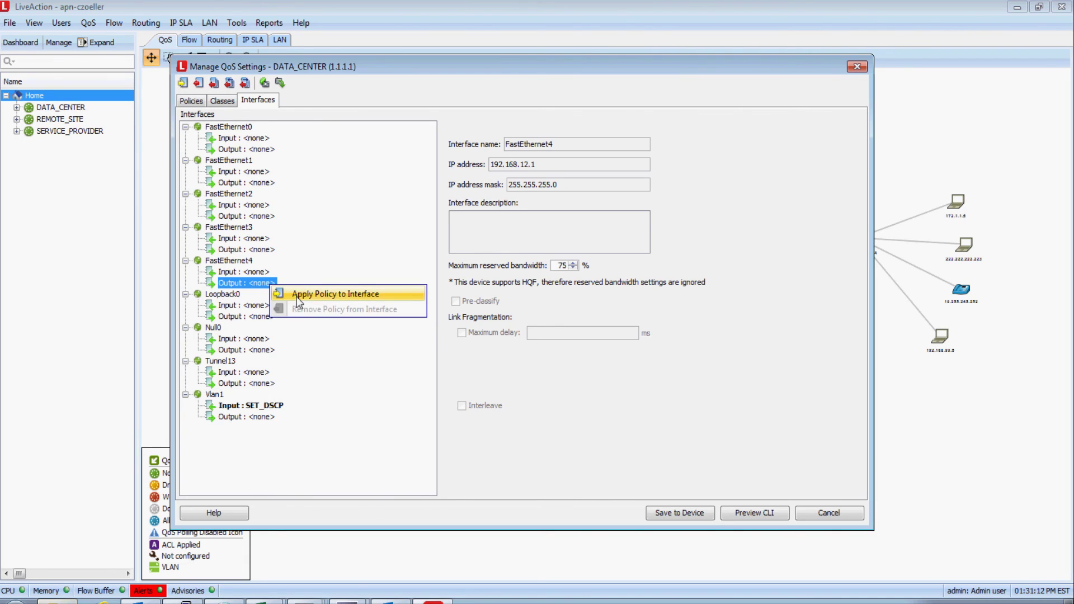
left_click(313, 288)
left_click(477, 290)
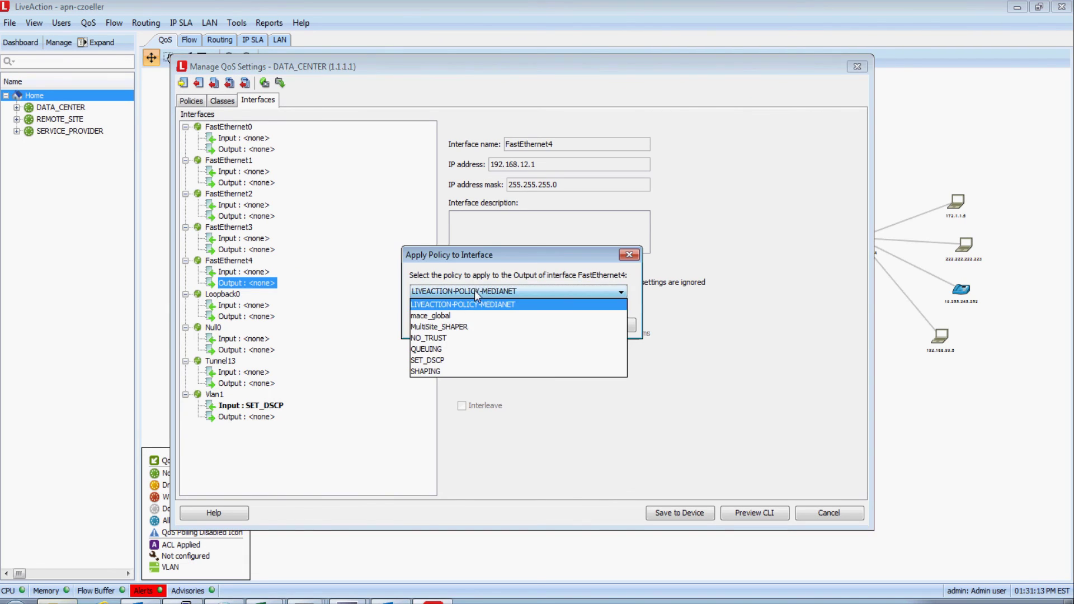
left_click(453, 328)
left_click(551, 326)
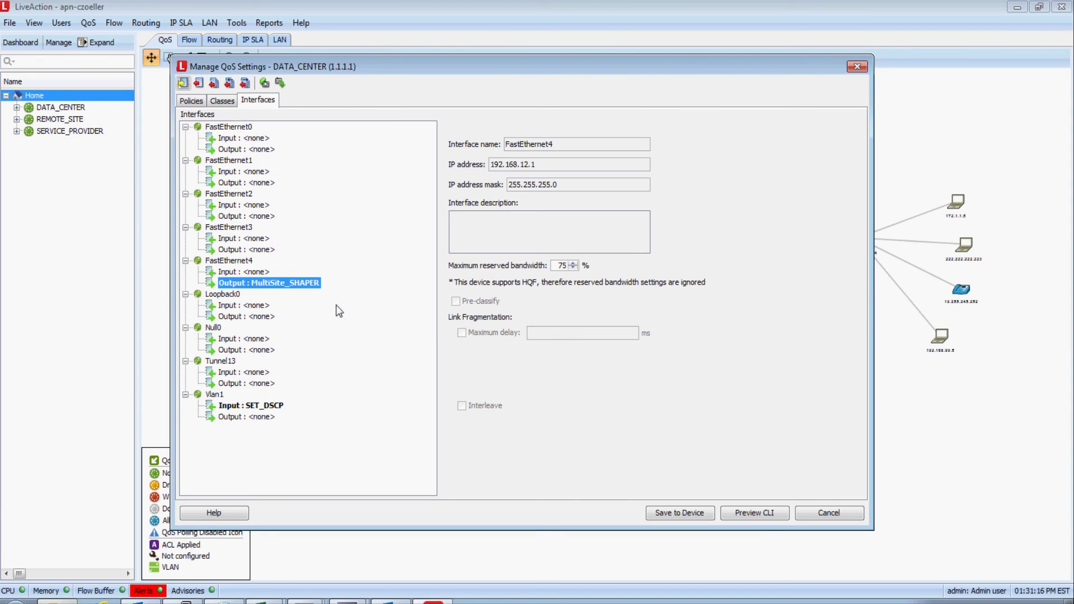
left_click(649, 511)
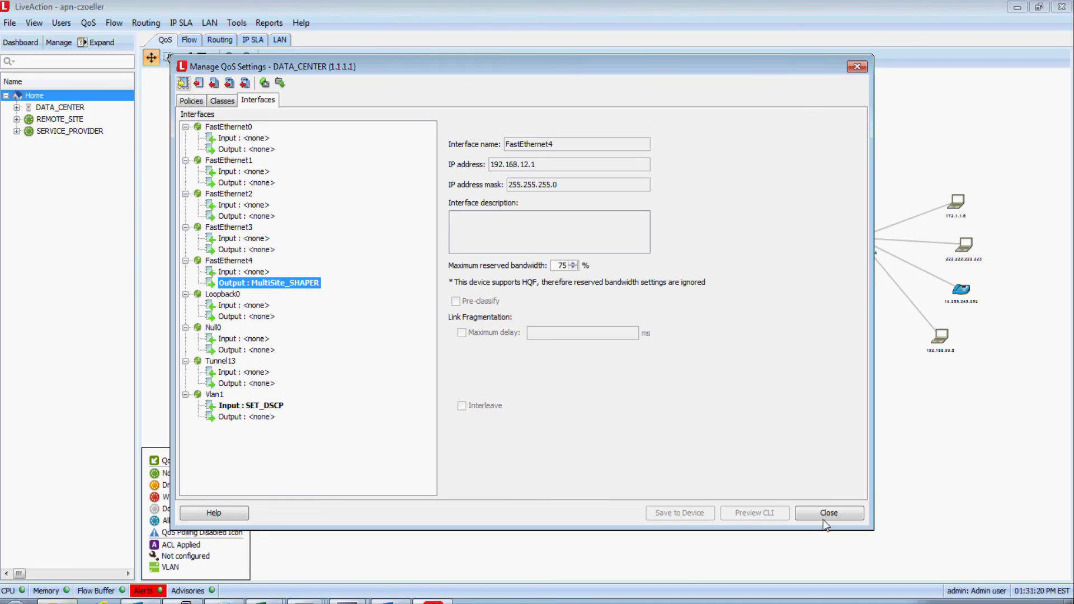
Close QoS settings, check DATA_CENTER's interface policies, and return to the Home map.
left_click(824, 513)
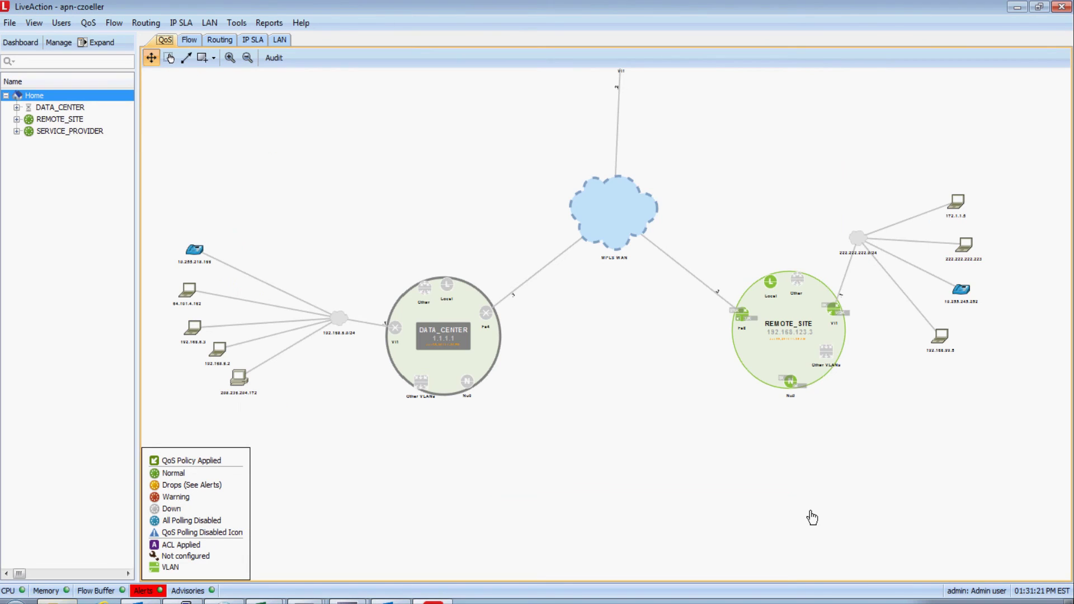
double_click(469, 322)
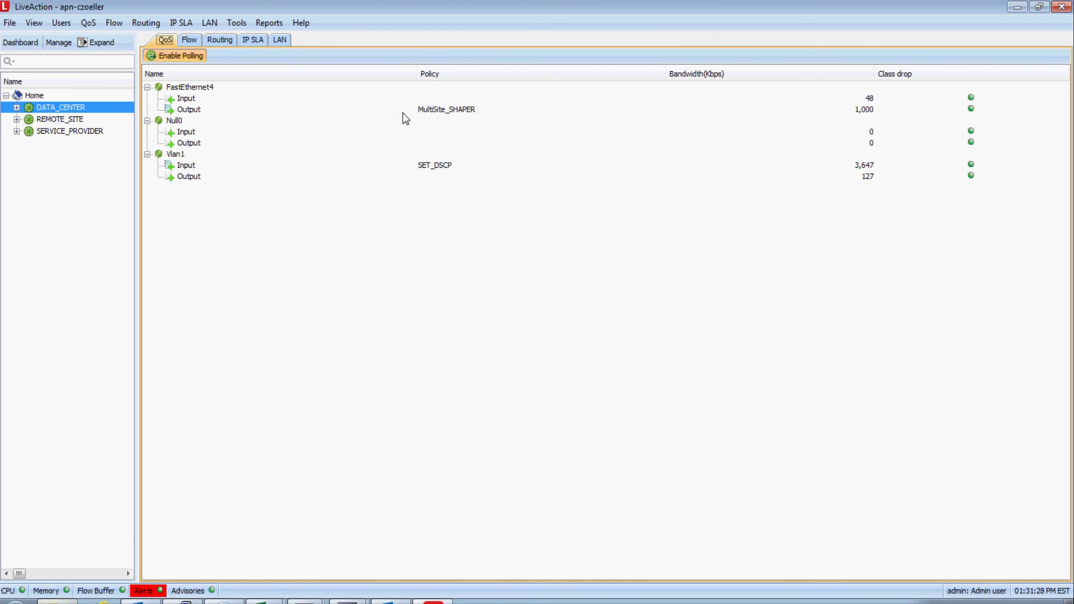
left_click(34, 96)
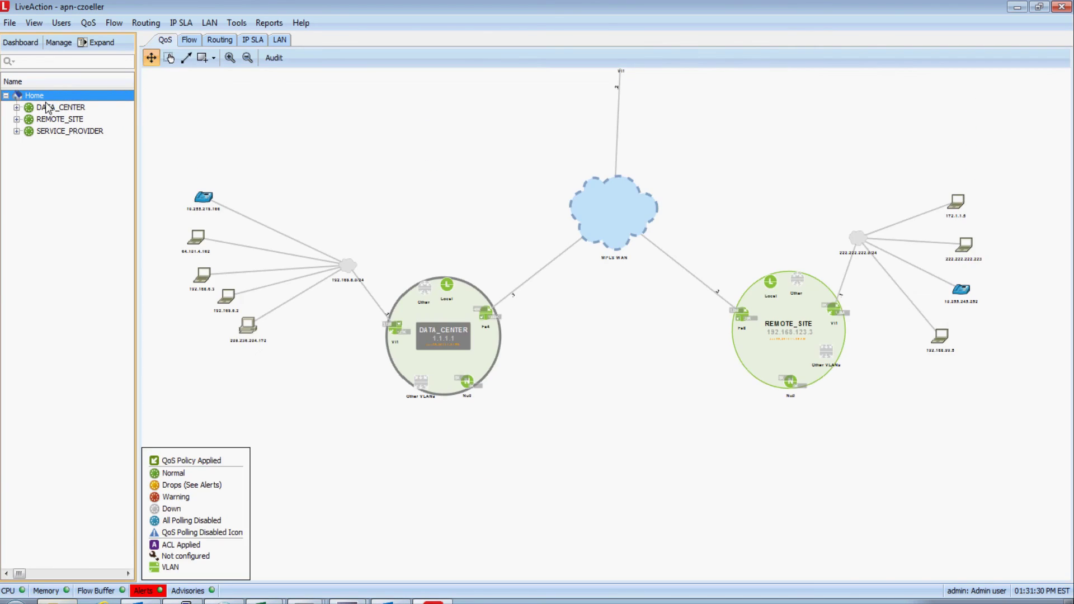